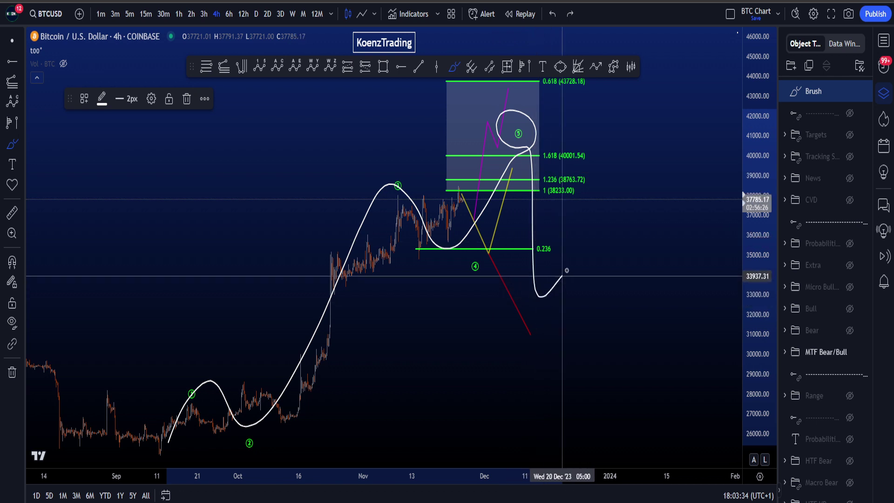
# - Brush a projected path after wave 5 with a drop to about 29000 and a rebound, and undo the strokes
pyautogui.moveTo(562, 277)
pyautogui.mouseDown()
pyautogui.moveTo(601, 371)
pyautogui.moveTo(646, 235)
pyautogui.mouseUp()
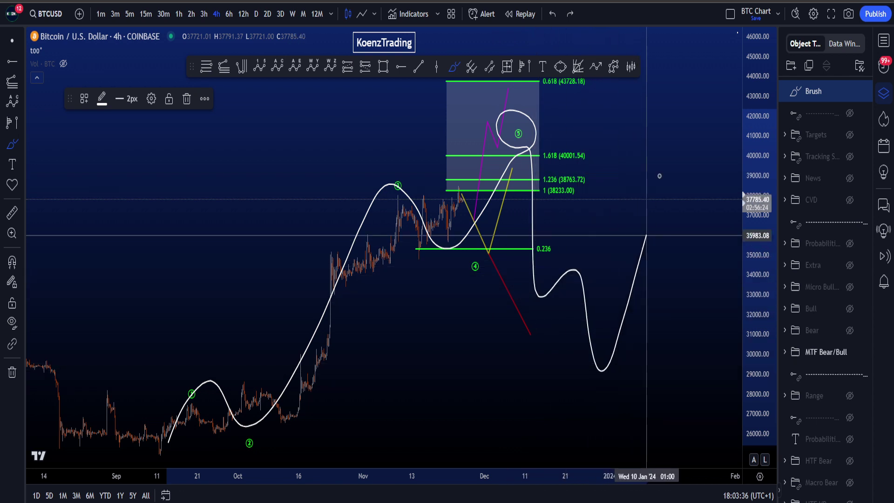
pyautogui.moveTo(660, 176); pyautogui.dragTo(673, 113)
pyautogui.moveTo(610, 164)
pyautogui.mouseDown()
pyautogui.moveTo(683, 41)
pyautogui.moveTo(684, 212)
pyautogui.mouseUp()
pyautogui.hotkey('ctrl', 'z')
pyautogui.hotkey('ctrl', 'z')
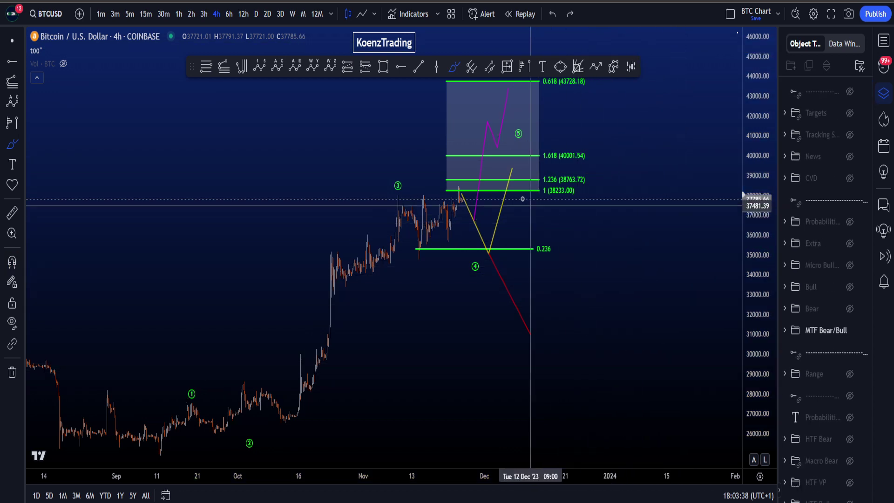
# - Brush a steep downward arrow from the yellow projection's upper end to about 25000 in January, and undo it
pyautogui.moveTo(512, 166)
pyautogui.mouseDown()
pyautogui.moveTo(539, 153)
pyautogui.moveTo(645, 419)
pyautogui.mouseUp()
pyautogui.moveTo(645, 360); pyautogui.dragTo(607, 393)
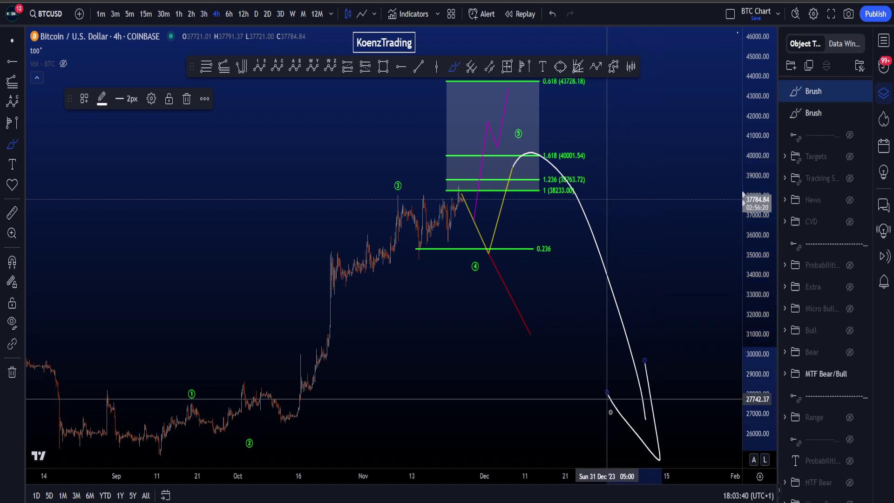
pyautogui.hotkey('ctrl', 'z')
pyautogui.hotkey('ctrl', 'z')
# - Brush a loop around the wave 5 label, and undo it
pyautogui.moveTo(762, 382); pyautogui.dragTo(762, 366)
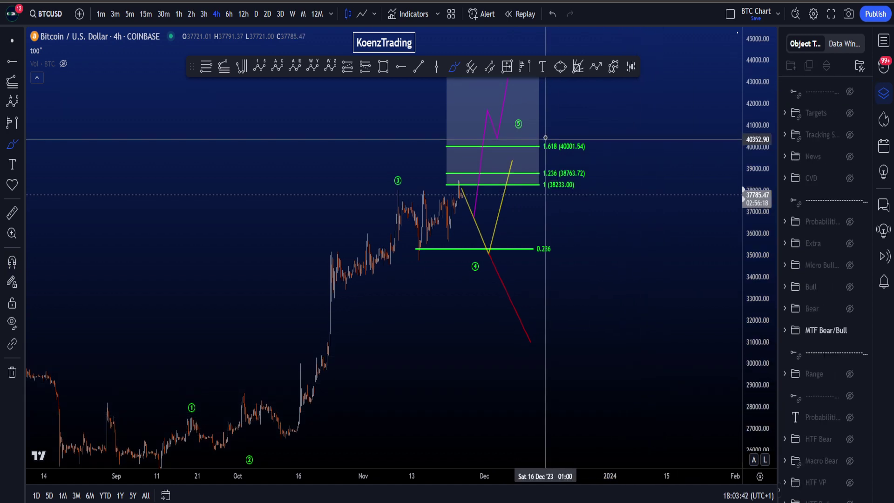
pyautogui.moveTo(536, 118)
pyautogui.mouseDown()
pyautogui.moveTo(509, 112)
pyautogui.moveTo(523, 105)
pyautogui.mouseUp()
pyautogui.hotkey('ctrl', 'z')
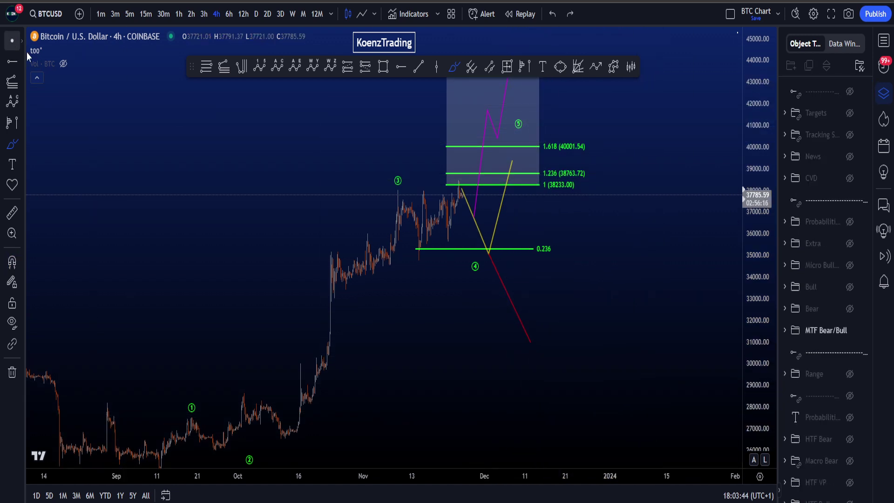
# - Brush a large loop around the wave 3 and 4 area and a mark at the late November rally, removing both strokes
pyautogui.click(12, 41)
pyautogui.moveTo(603, 293); pyautogui.dragTo(632, 357)
pyautogui.scroll(4, 633, 357)
pyautogui.moveTo(754, 434); pyautogui.dragTo(754, 389)
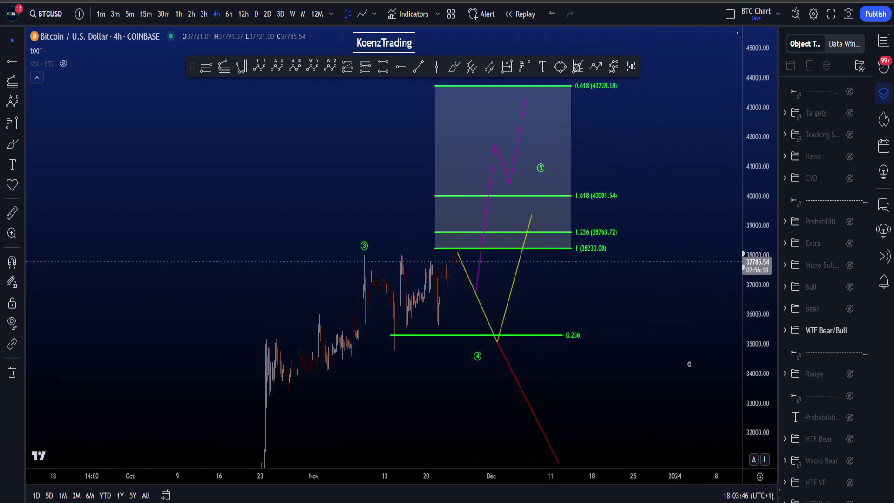
pyautogui.scroll(3, 583, 303)
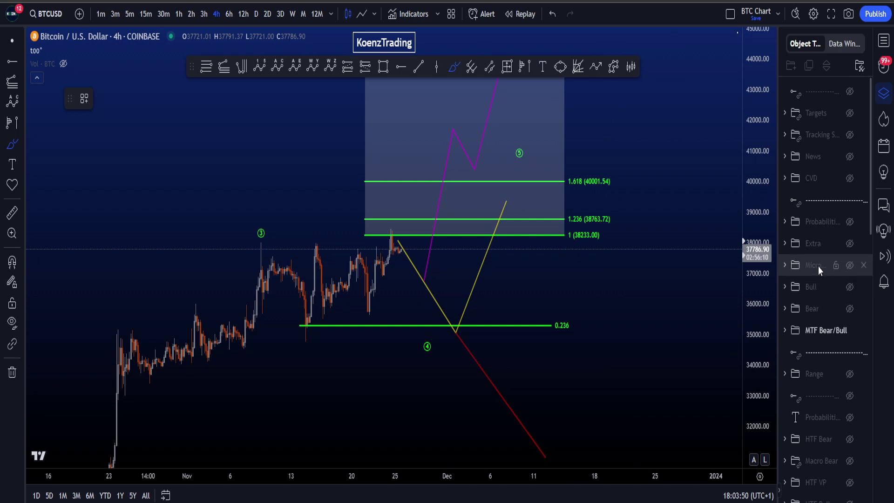
pyautogui.moveTo(339, 383)
pyautogui.mouseDown()
pyautogui.moveTo(378, 394)
pyautogui.moveTo(638, 317)
pyautogui.moveTo(373, 177)
pyautogui.moveTo(245, 308)
pyautogui.moveTo(587, 372)
pyautogui.mouseUp()
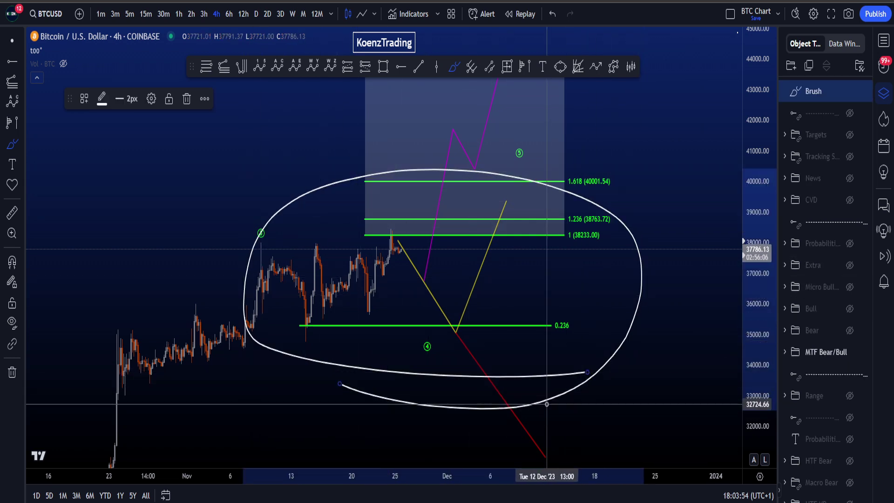
pyautogui.press('Delete')
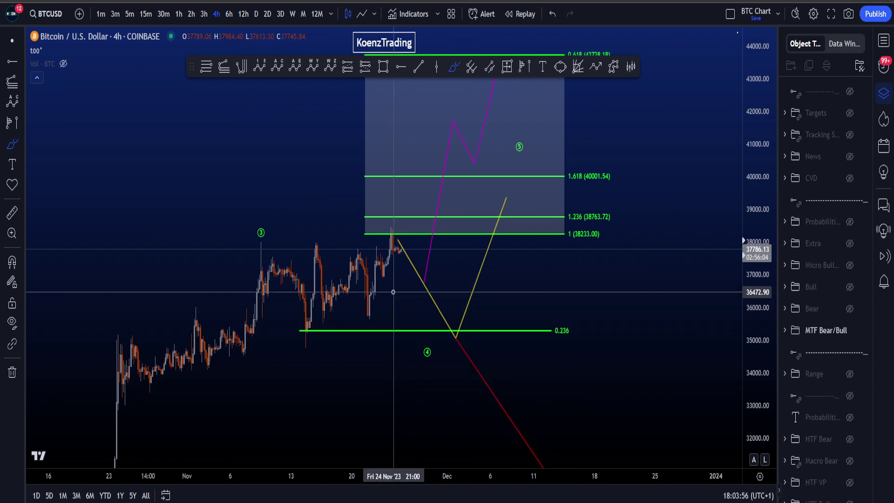
pyautogui.moveTo(389, 330)
pyautogui.mouseDown()
pyautogui.moveTo(426, 344)
pyautogui.moveTo(422, 372)
pyautogui.moveTo(436, 347)
pyautogui.moveTo(391, 208)
pyautogui.moveTo(397, 245)
pyautogui.mouseUp()
pyautogui.hotkey('ctrl', 'z')
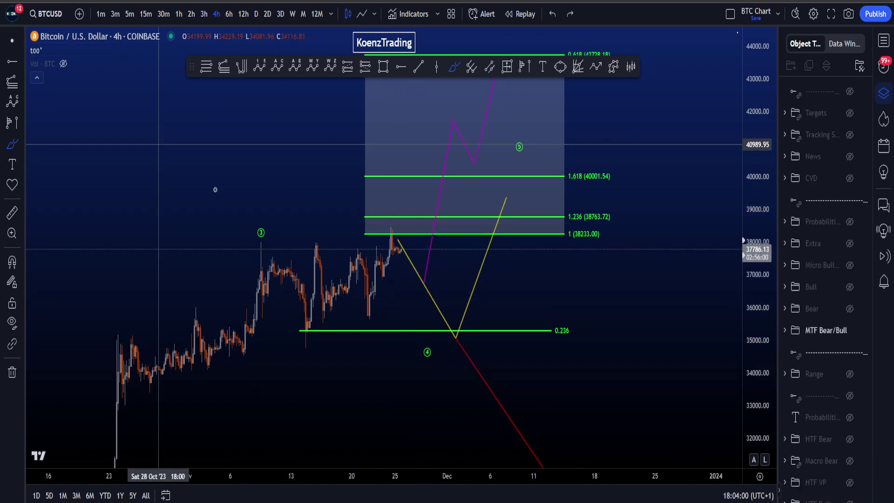
# - Place the wave 4 label at the 21 November low and try brushing the correction from wave 3 to it
pyautogui.moveTo(424, 358); pyautogui.dragTo(369, 331)
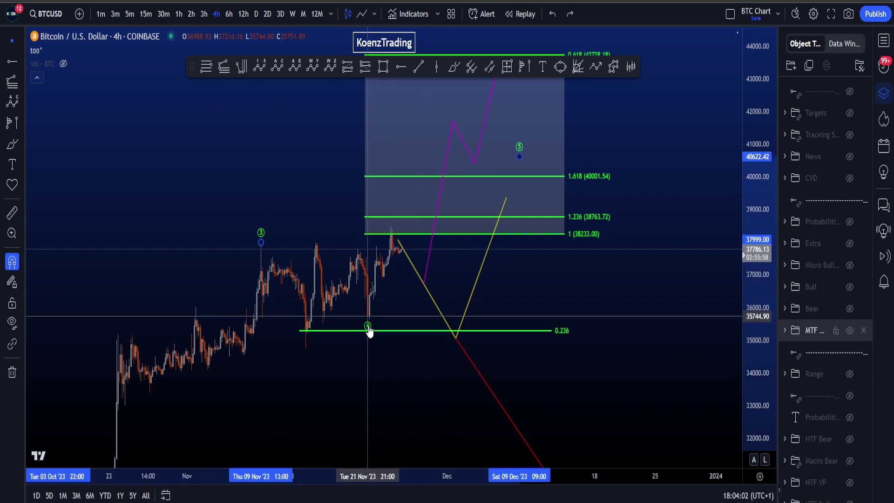
pyautogui.click(454, 66)
pyautogui.moveTo(248, 258)
pyautogui.mouseDown()
pyautogui.moveTo(286, 315)
pyautogui.moveTo(339, 274)
pyautogui.moveTo(368, 308)
pyautogui.moveTo(392, 223)
pyautogui.moveTo(359, 301)
pyautogui.mouseUp()
pyautogui.hotkey('ctrl', 'z')
# - Brush a loop joining the 1 (38233.00) level to wave 5 and a decline from the current price, undoing both
pyautogui.moveTo(611, 228)
pyautogui.mouseDown()
pyautogui.moveTo(593, 249)
pyautogui.moveTo(537, 140)
pyautogui.mouseUp()
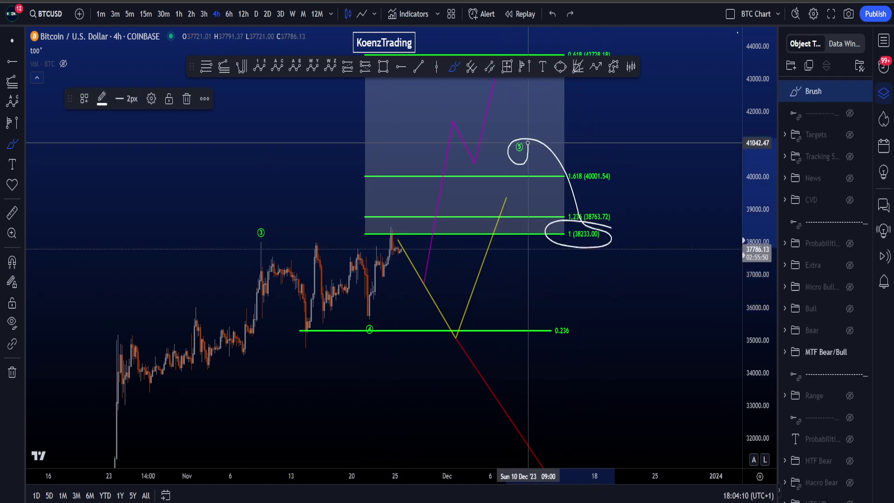
pyautogui.hotkey('ctrl', 'z')
pyautogui.moveTo(397, 226)
pyautogui.mouseDown()
pyautogui.moveTo(381, 245)
pyautogui.moveTo(392, 238)
pyautogui.moveTo(405, 251)
pyautogui.moveTo(472, 441)
pyautogui.mouseUp()
pyautogui.hotkey('ctrl', 'z')
pyautogui.hotkey('ctrl', 'z')
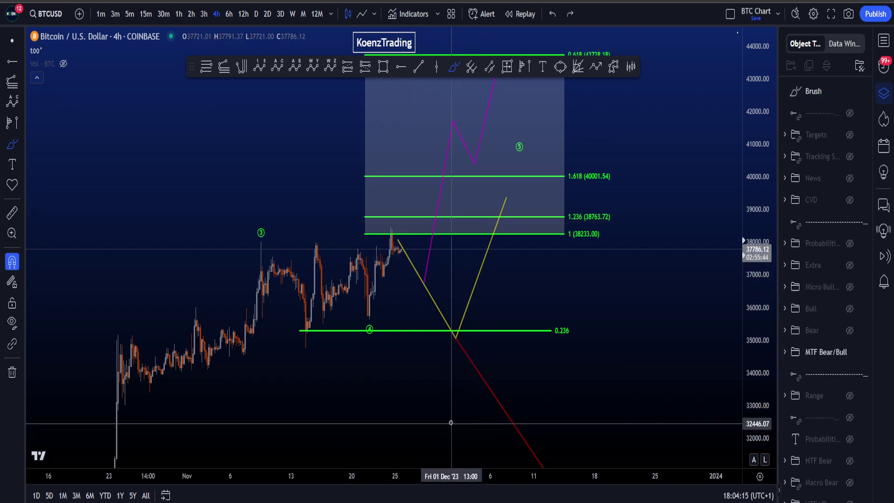
# - Move the wave 4 label to just below the 0.236 line, under the low of the yellow projection
pyautogui.moveTo(757, 417); pyautogui.dragTo(757, 409)
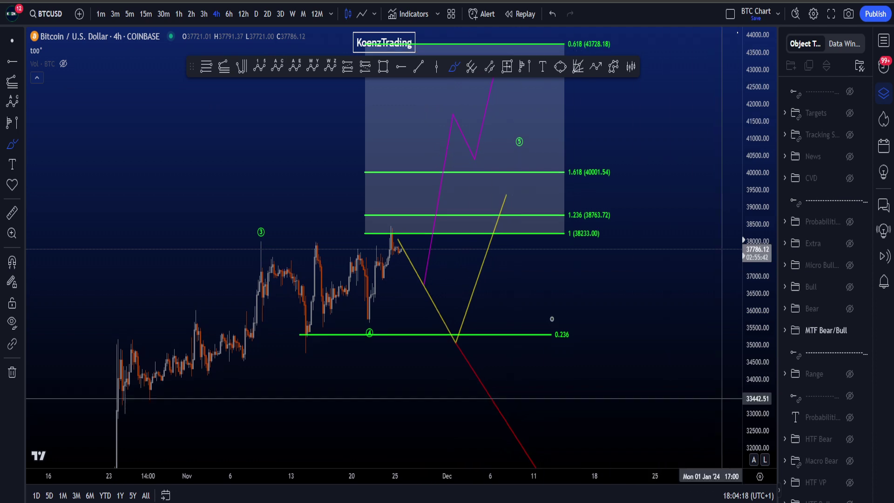
pyautogui.scroll(4, 647, 339)
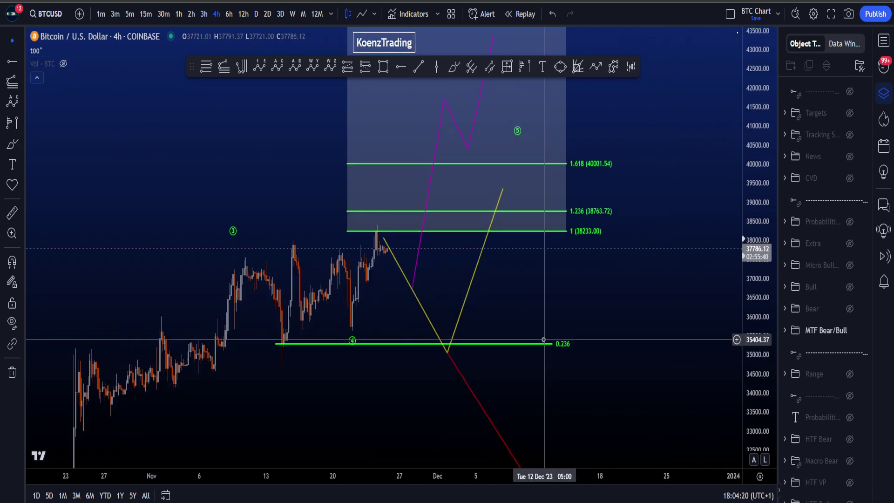
pyautogui.click(331, 334)
pyautogui.moveTo(332, 338); pyautogui.dragTo(418, 336)
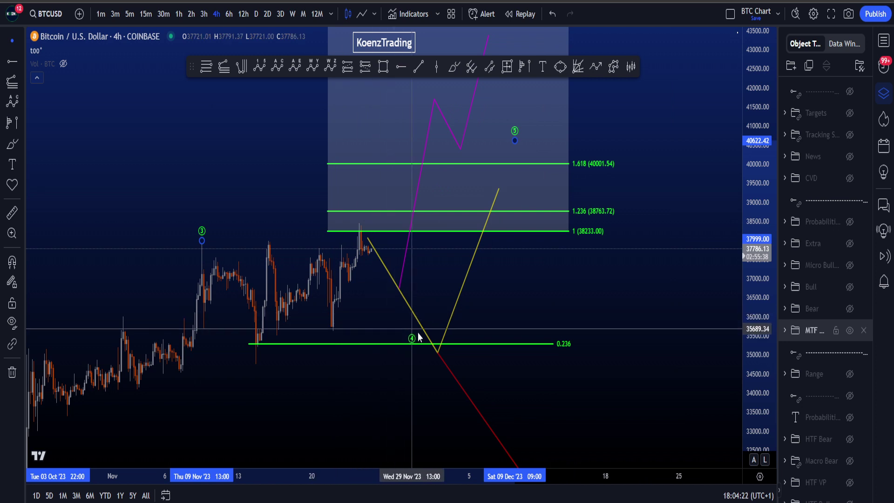
# - Brush the correction from wave 3 to wave 4 with loops around its lows and a mark by the yellow projection, undoing the strokes
pyautogui.click(454, 67)
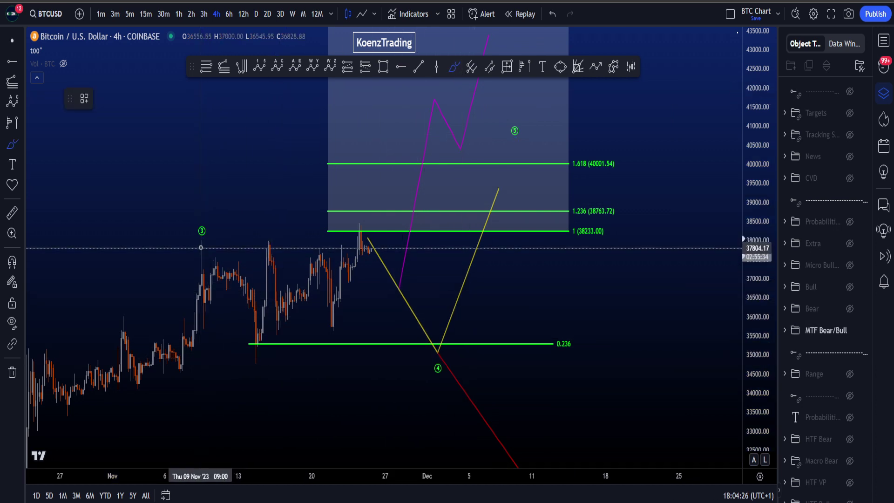
pyautogui.moveTo(201, 246)
pyautogui.mouseDown()
pyautogui.moveTo(256, 300)
pyautogui.moveTo(291, 317)
pyautogui.moveTo(356, 246)
pyautogui.moveTo(393, 283)
pyautogui.moveTo(441, 362)
pyautogui.moveTo(298, 308)
pyautogui.moveTo(277, 334)
pyautogui.mouseUp()
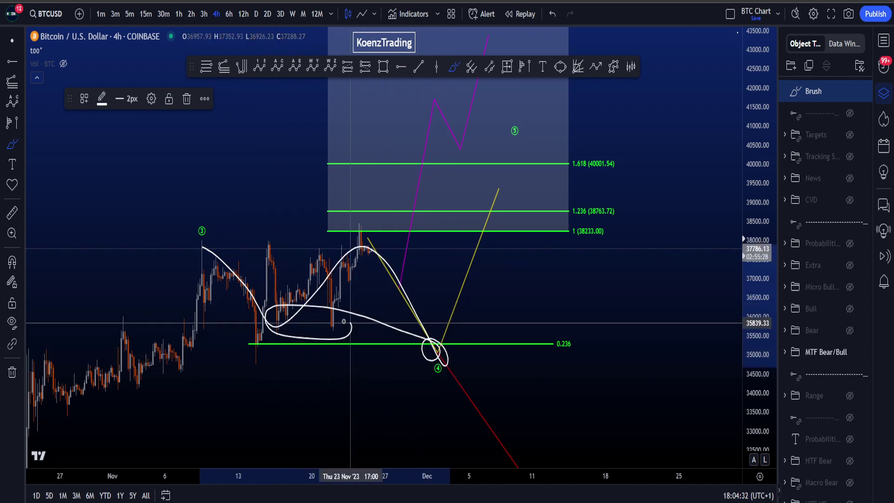
pyautogui.hotkey('ctrl', 'z')
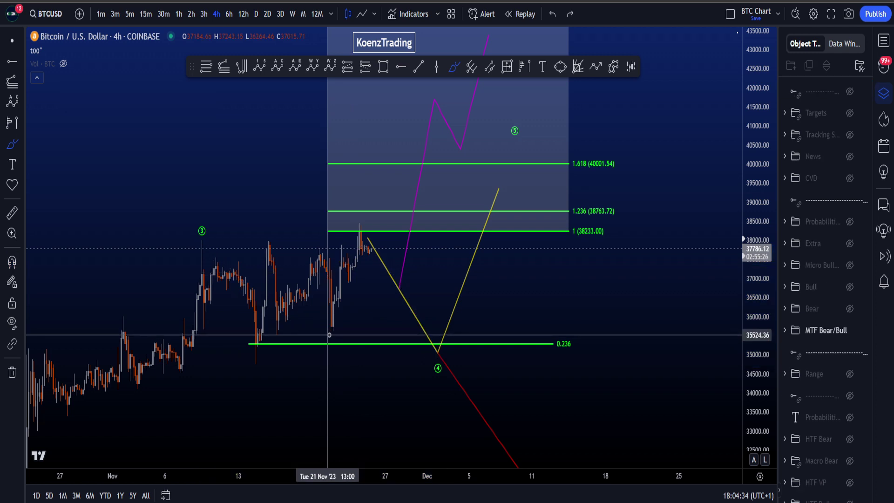
pyautogui.moveTo(423, 331)
pyautogui.mouseDown()
pyautogui.moveTo(440, 358)
pyautogui.moveTo(481, 240)
pyautogui.moveTo(484, 307)
pyautogui.mouseUp()
pyautogui.hotkey('ctrl', 'z')
pyautogui.hotkey('ctrl', 'z')
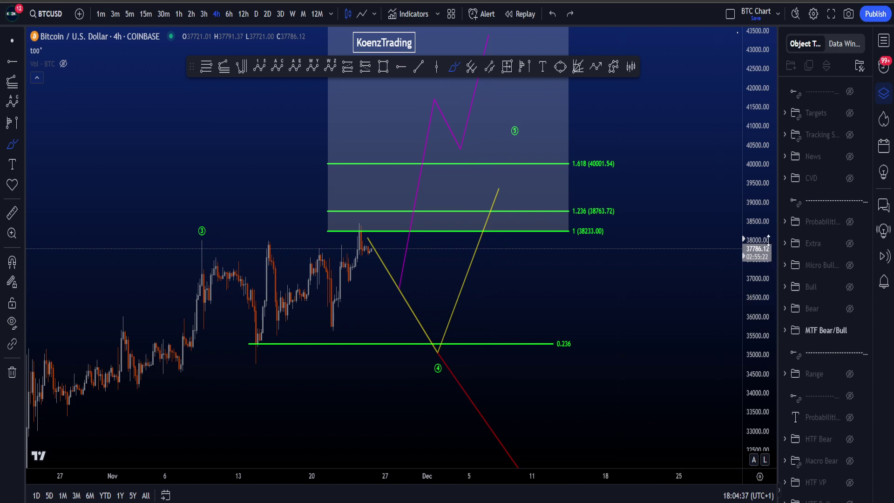
# - Brush the rally from wave 4 to wave 5 and marks around the 1.236 and 1.618 extension levels, undoing the strokes
pyautogui.click(13, 45)
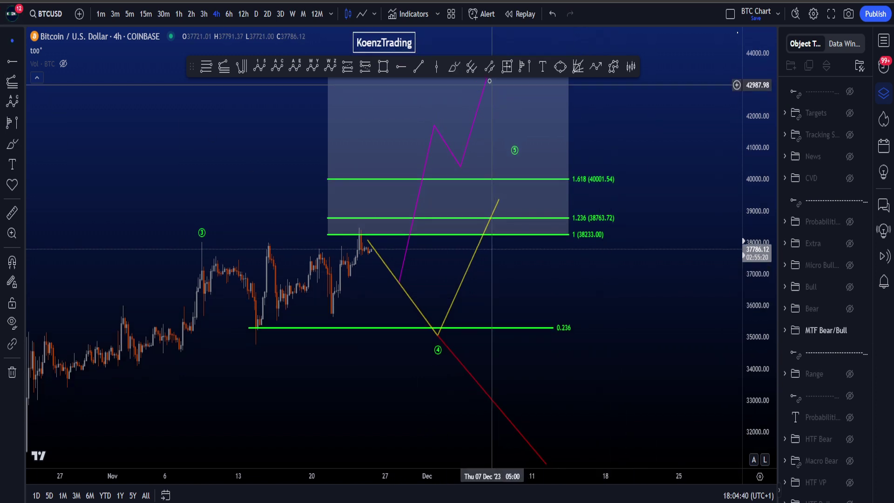
pyautogui.click(454, 67)
pyautogui.moveTo(436, 334)
pyautogui.mouseDown()
pyautogui.moveTo(465, 247)
pyautogui.moveTo(494, 244)
pyautogui.moveTo(530, 196)
pyautogui.moveTo(559, 124)
pyautogui.mouseUp()
pyautogui.hotkey('ctrl', 'z')
pyautogui.moveTo(610, 225)
pyautogui.mouseDown()
pyautogui.moveTo(400, 229)
pyautogui.moveTo(319, 174)
pyautogui.moveTo(489, 155)
pyautogui.moveTo(643, 184)
pyautogui.moveTo(602, 227)
pyautogui.moveTo(572, 160)
pyautogui.mouseUp()
pyautogui.hotkey('ctrl', 'z')
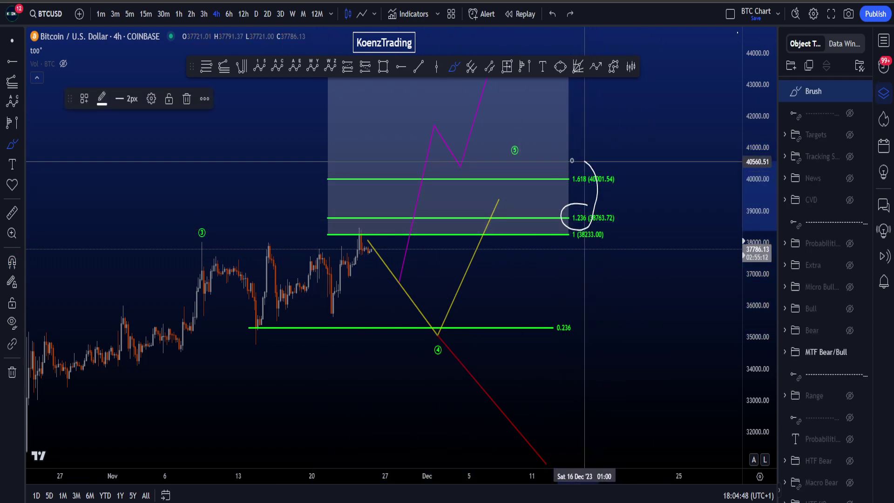
pyautogui.hotkey('ctrl', 'z')
# - Brush the decline from wave 3 to the mid-November low and a mark around the upper extension levels, undoing both
pyautogui.moveTo(215, 228)
pyautogui.mouseDown()
pyautogui.moveTo(188, 233)
pyautogui.moveTo(247, 333)
pyautogui.mouseUp()
pyautogui.hotkey('ctrl', 'z')
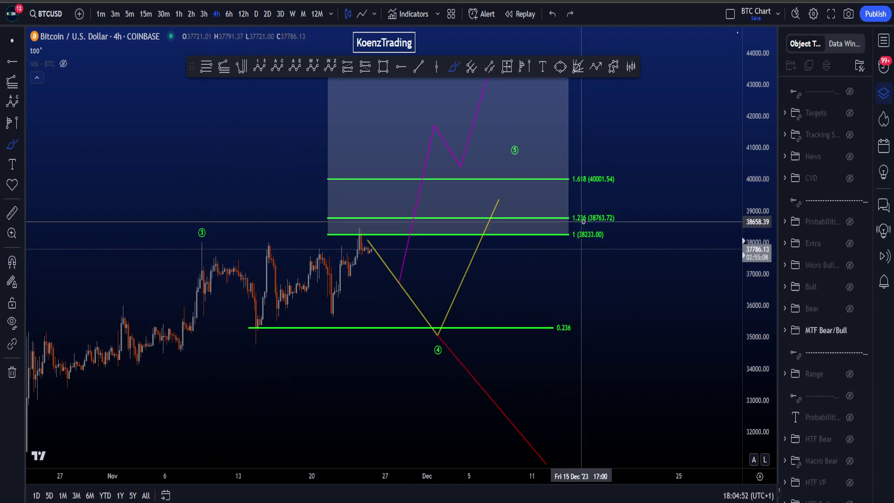
pyautogui.moveTo(617, 165)
pyautogui.mouseDown()
pyautogui.moveTo(575, 166)
pyautogui.moveTo(601, 158)
pyautogui.mouseUp()
pyautogui.hotkey('ctrl', 'z')
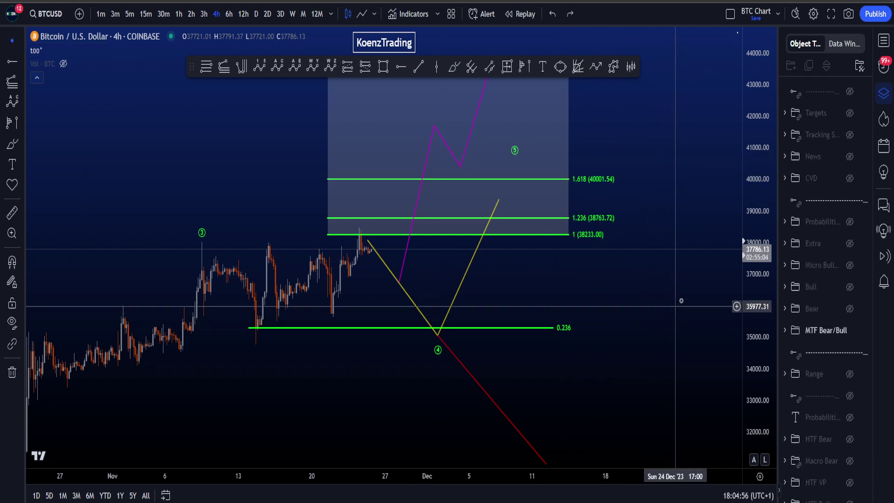
# - Brush the bullish path from the 21 November low up toward the 0.618 (43728.18) target, and delete the stroke
pyautogui.moveTo(681, 301); pyautogui.dragTo(691, 343)
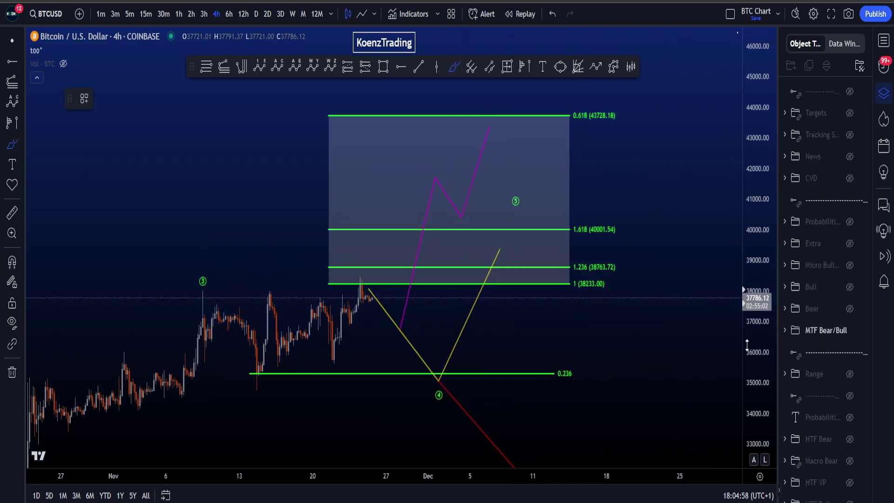
pyautogui.moveTo(753, 352); pyautogui.dragTo(750, 317)
pyautogui.scroll(2, 491, 320)
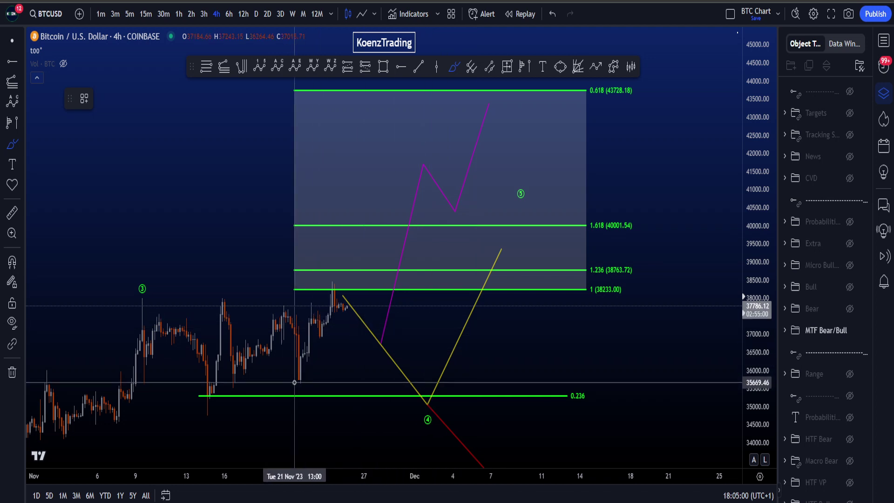
pyautogui.moveTo(296, 380)
pyautogui.mouseDown()
pyautogui.moveTo(325, 303)
pyautogui.moveTo(351, 304)
pyautogui.moveTo(363, 326)
pyautogui.moveTo(390, 312)
pyautogui.moveTo(434, 176)
pyautogui.moveTo(499, 118)
pyautogui.mouseUp()
pyautogui.press('Delete')
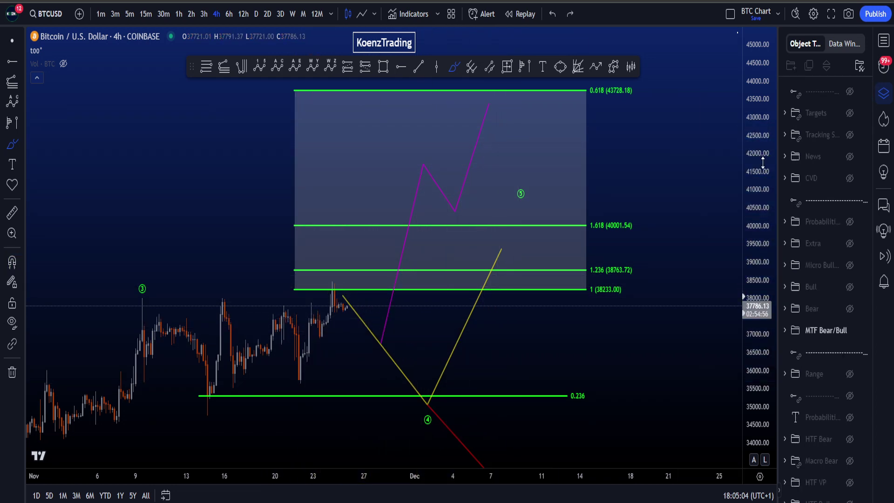
# - Brush a thick horizontal mark across the purple projection at about 41000, and undo it
pyautogui.moveTo(761, 162); pyautogui.dragTo(750, 205)
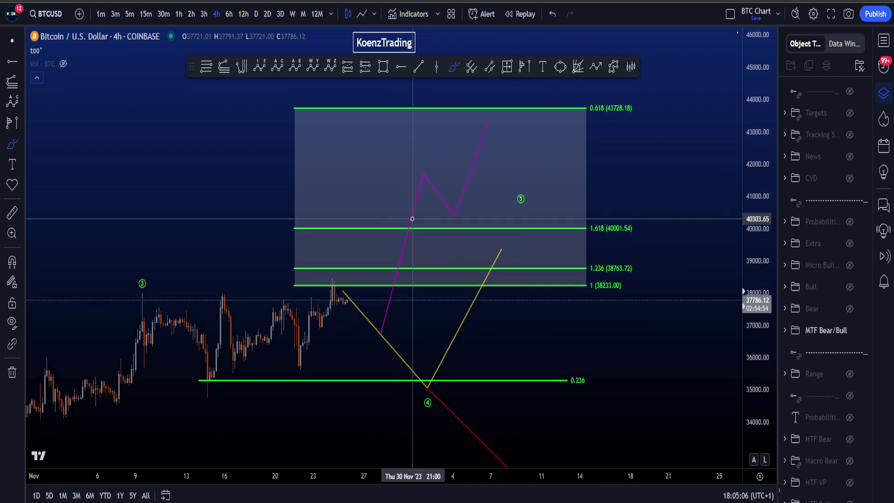
pyautogui.moveTo(435, 202); pyautogui.dragTo(438, 199)
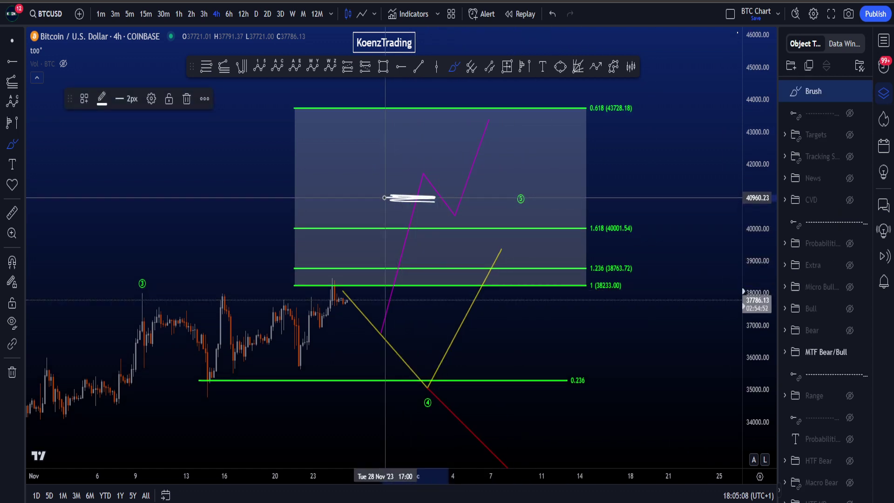
pyautogui.hotkey('ctrl', 'z')
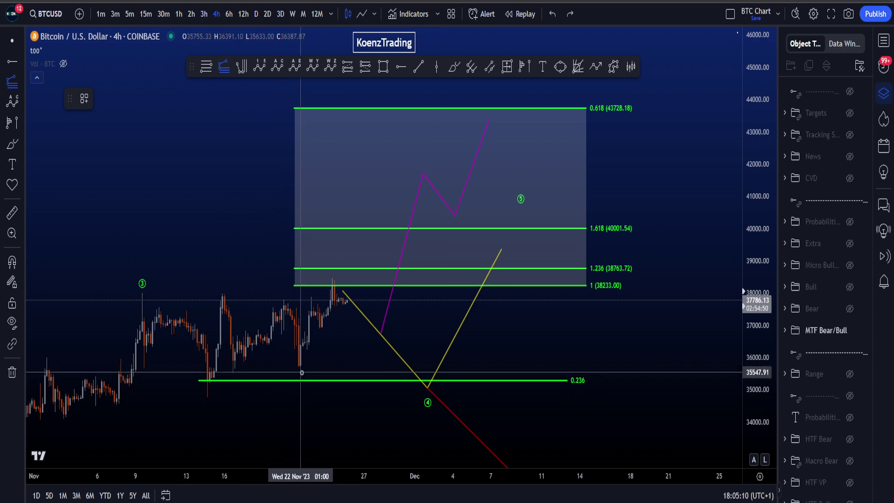
# - Draw a trend-based Fib extension from 35633.00 to 38454.00 and back to 36523.90, and delete it after comparing its levels
pyautogui.press('ctrl')
pyautogui.click(300, 375)
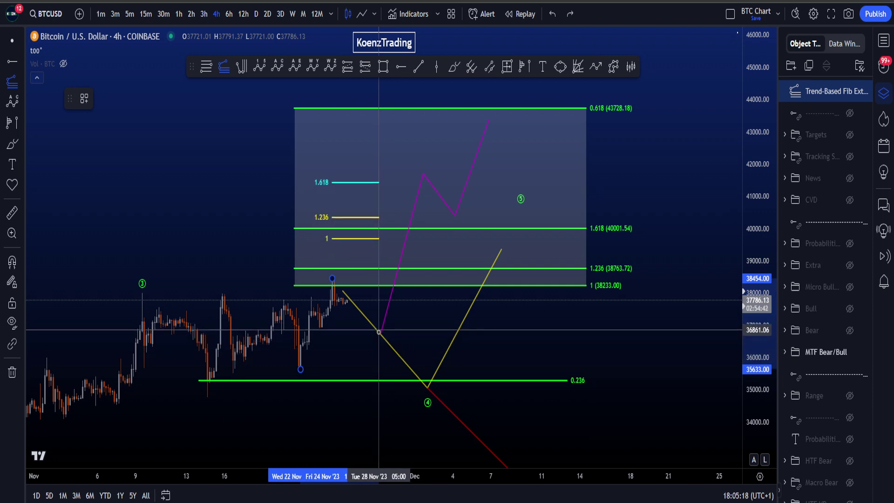
pyautogui.click(379, 341)
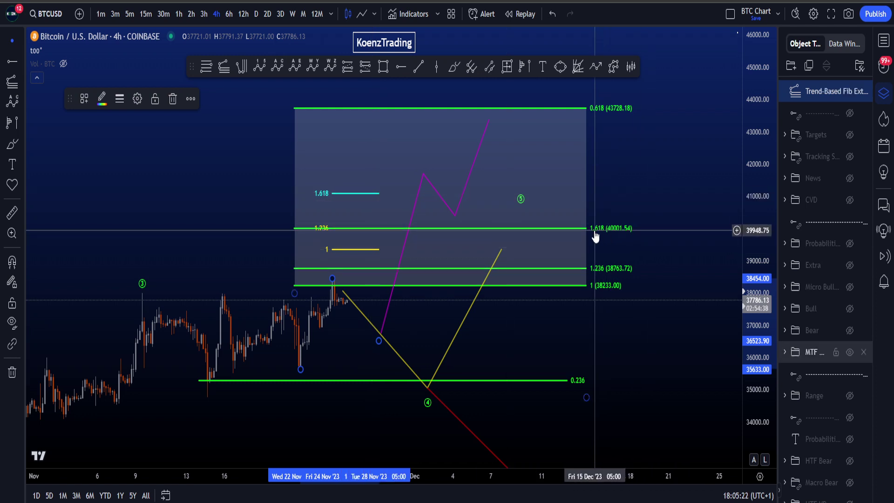
pyautogui.click(172, 98)
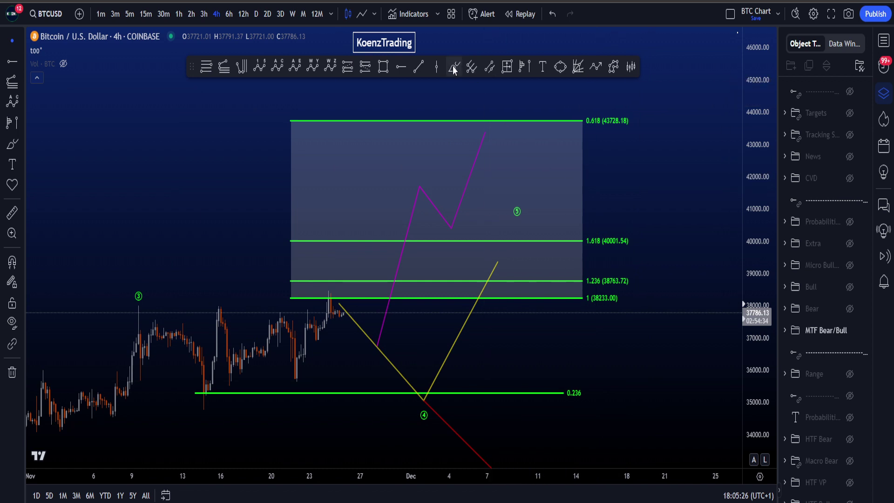
# - Circle the 0.618 (43728.18) target label with the brush, and undo the stroke
pyautogui.moveTo(630, 112); pyautogui.dragTo(647, 116)
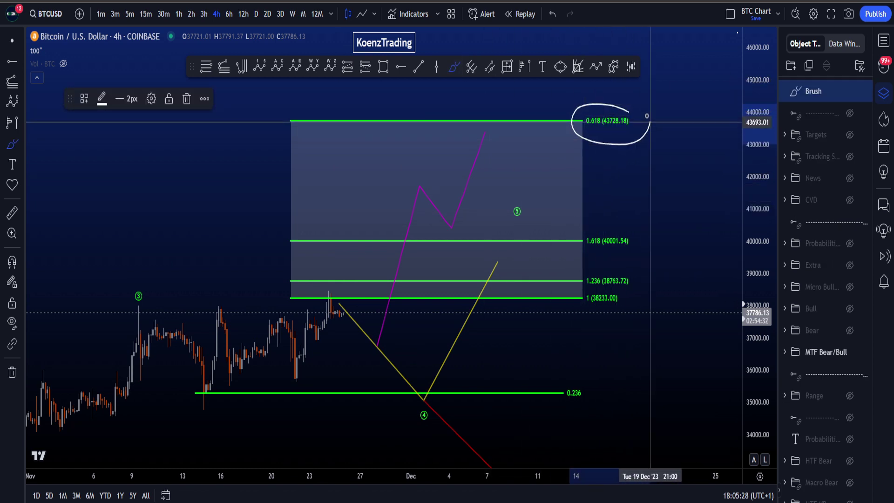
pyautogui.hotkey('ctrl', 'z')
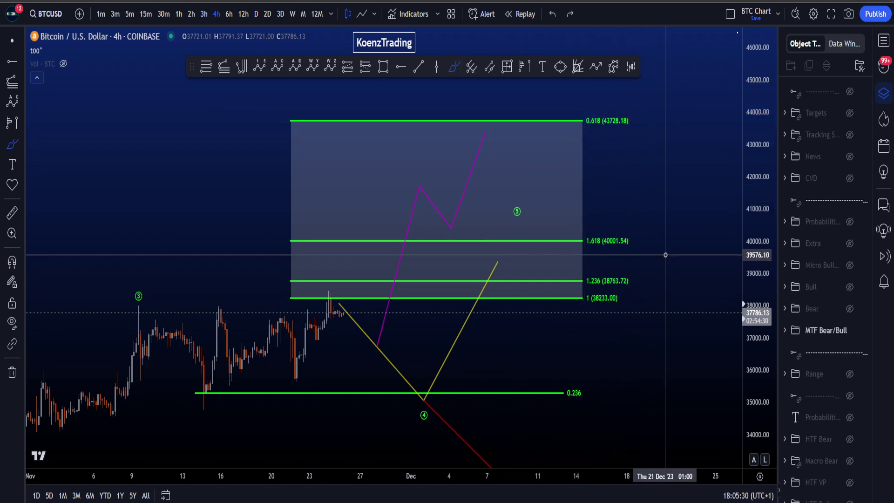
# - Show the Targets group on the chart and select the yellow zone just below the 0.618 (43728.18) line to read its price range
pyautogui.moveTo(752, 228); pyautogui.dragTo(731, 283)
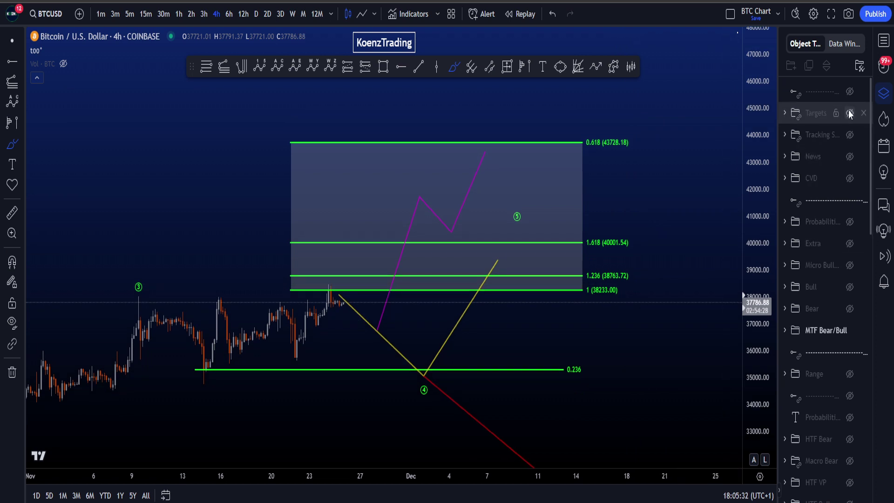
pyautogui.click(850, 114)
pyautogui.click(15, 41)
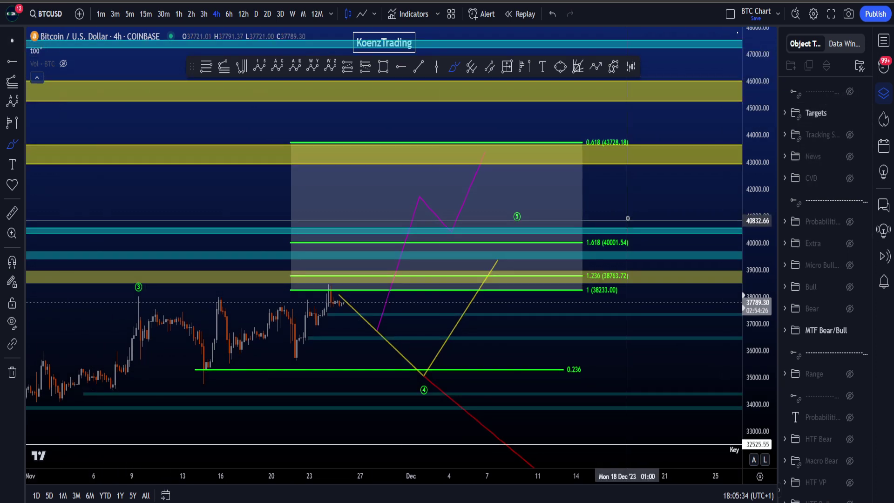
pyautogui.moveTo(631, 215); pyautogui.dragTo(622, 251)
pyautogui.moveTo(750, 390); pyautogui.dragTo(708, 271)
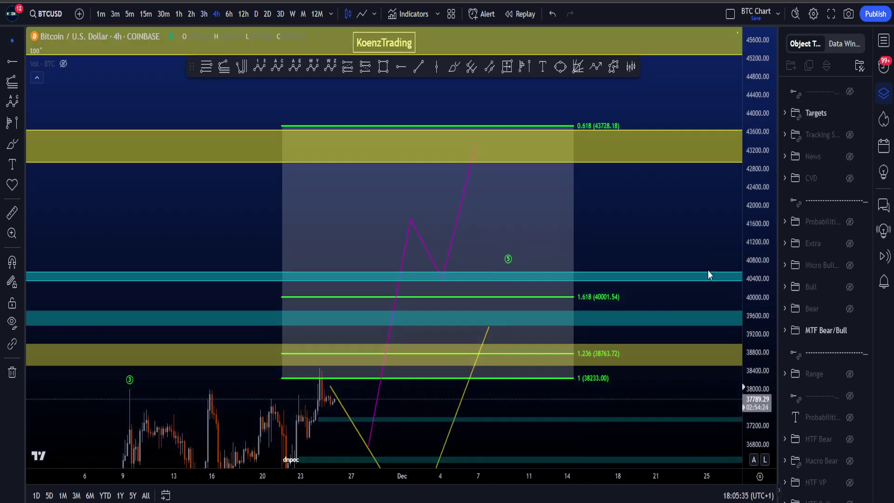
pyautogui.click(584, 164)
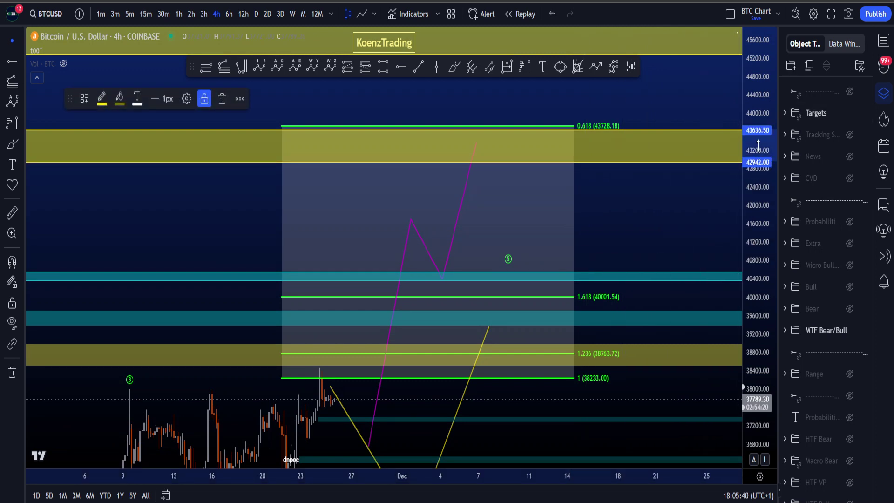
# - Select the teal zone just above the 1.618 (40001.54) line to read its price range, and hide the Targets group
pyautogui.moveTo(635, 221); pyautogui.dragTo(650, 129)
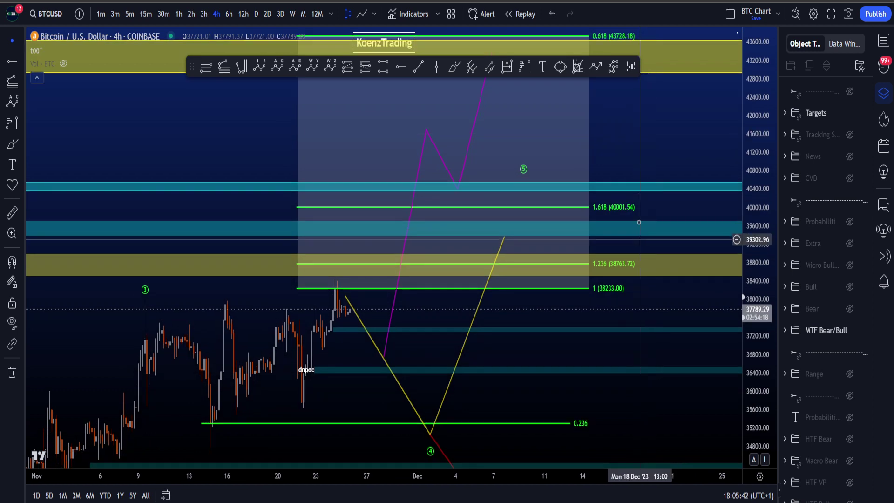
pyautogui.scroll(3, 636, 261)
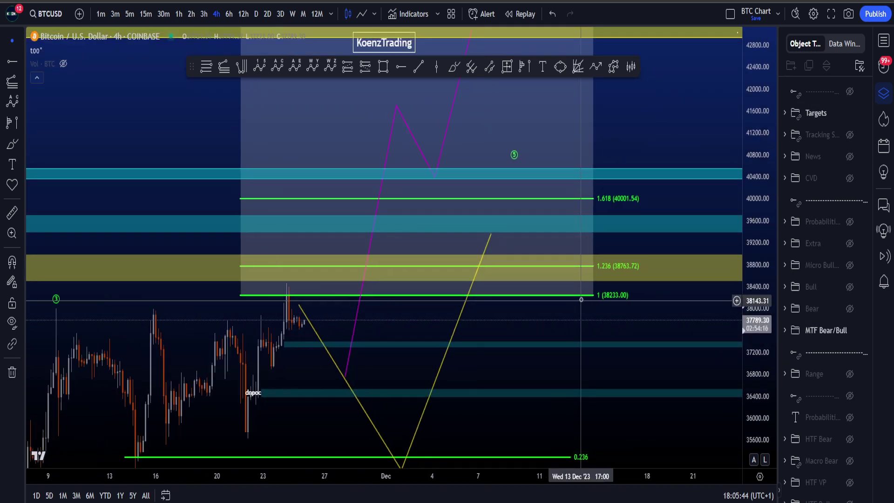
pyautogui.click(644, 280)
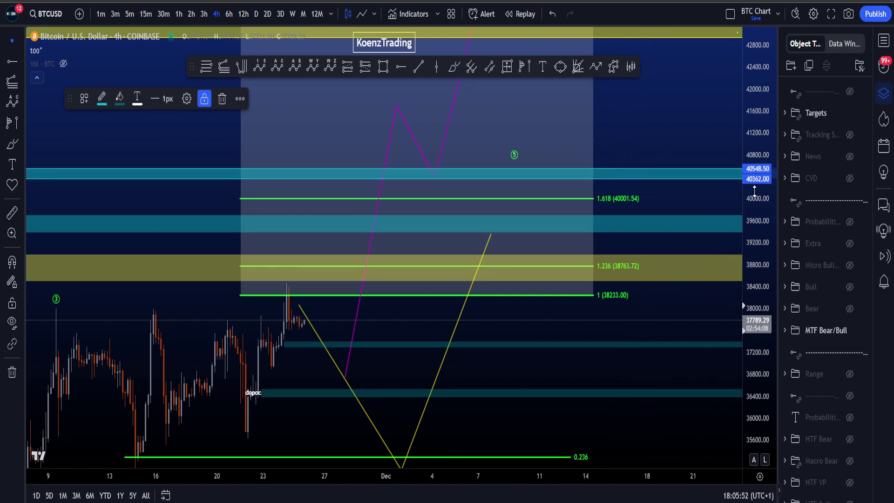
pyautogui.moveTo(759, 179); pyautogui.dragTo(758, 247)
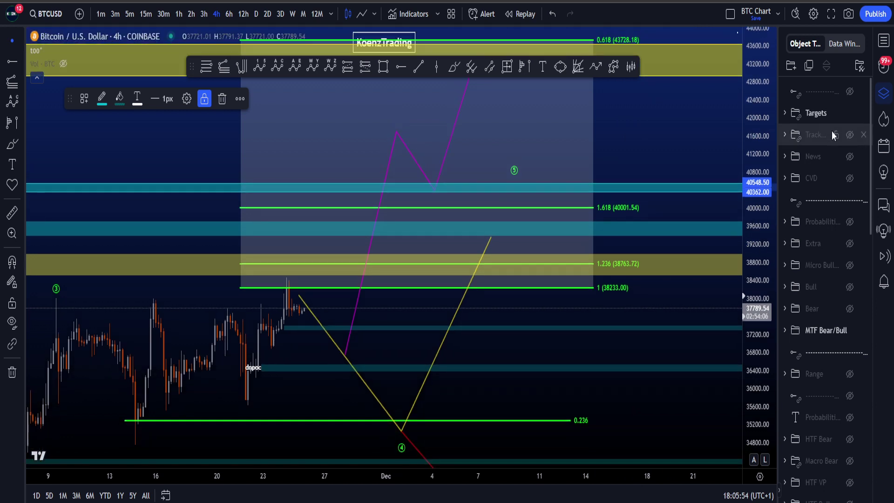
pyautogui.click(850, 114)
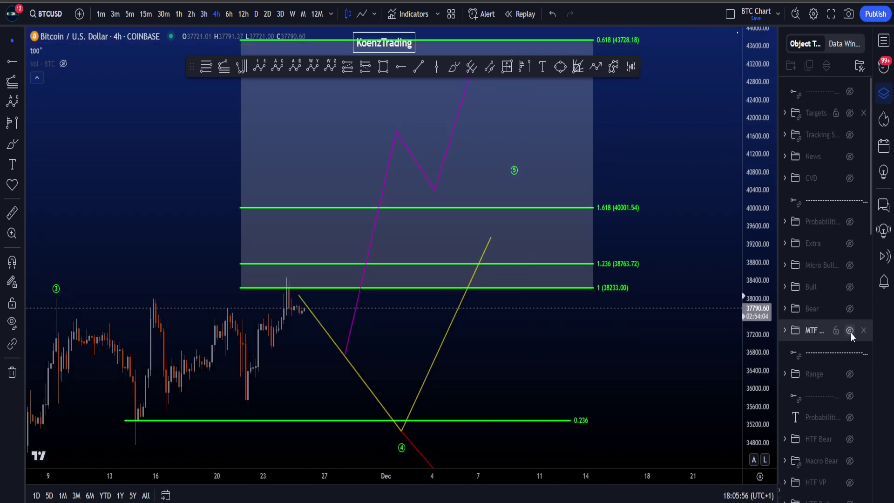
# - Hide the MTF Bear/Bull group and show the Bear group with its corrective wave labels
pyautogui.click(850, 330)
pyautogui.click(850, 308)
pyautogui.moveTo(378, 201); pyautogui.dragTo(481, 149)
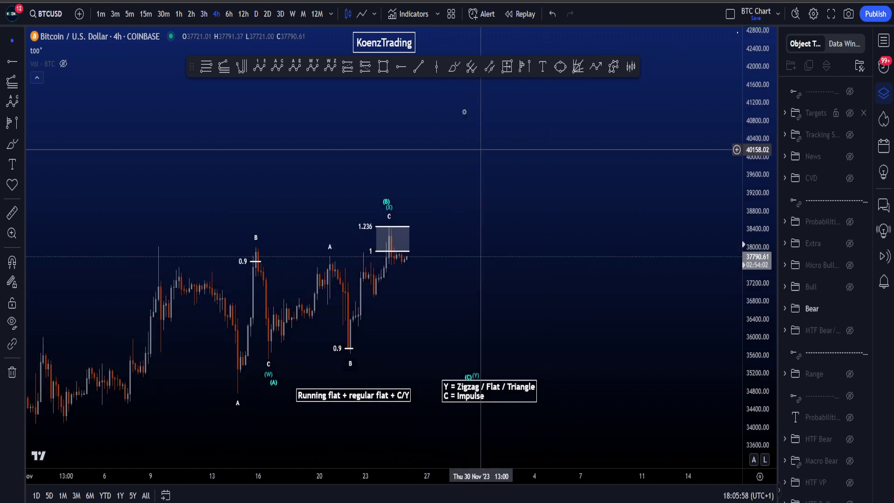
# - Brush a path from the (B)/(X) high down to the (C)/(Y) target, with a rebound back up
pyautogui.click(454, 67)
pyautogui.moveTo(389, 228)
pyautogui.mouseDown()
pyautogui.moveTo(410, 249)
pyautogui.moveTo(464, 362)
pyautogui.moveTo(534, 257)
pyautogui.mouseUp()
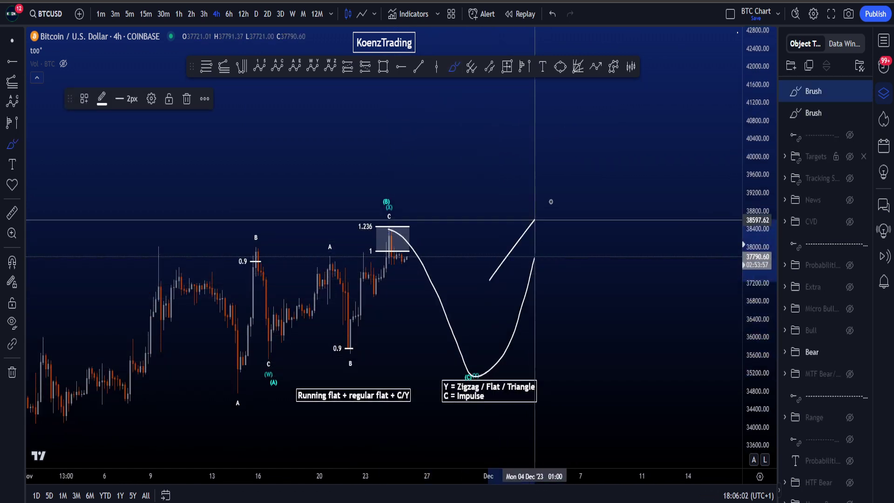
# - Switch the BTCUSD chart to the 1-hour timeframe with the whole Bear wave count in view
pyautogui.click(179, 14)
pyautogui.scroll(-5, 546, 321)
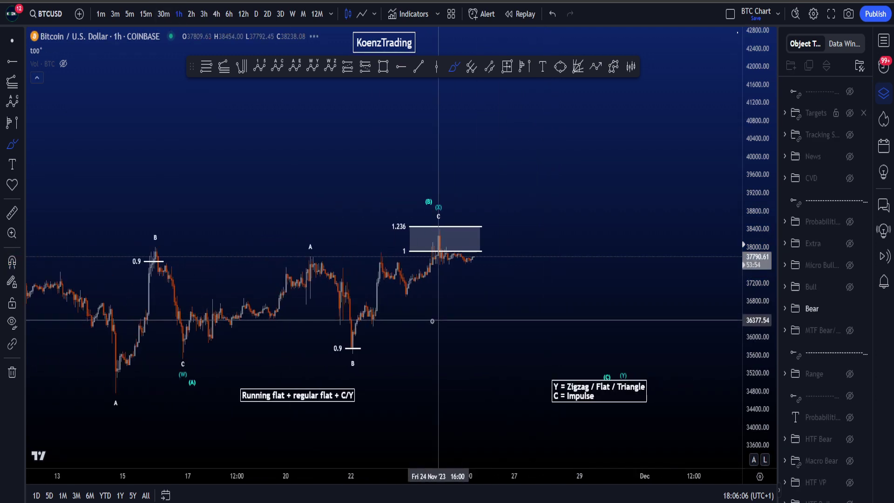
pyautogui.moveTo(489, 327); pyautogui.dragTo(529, 335)
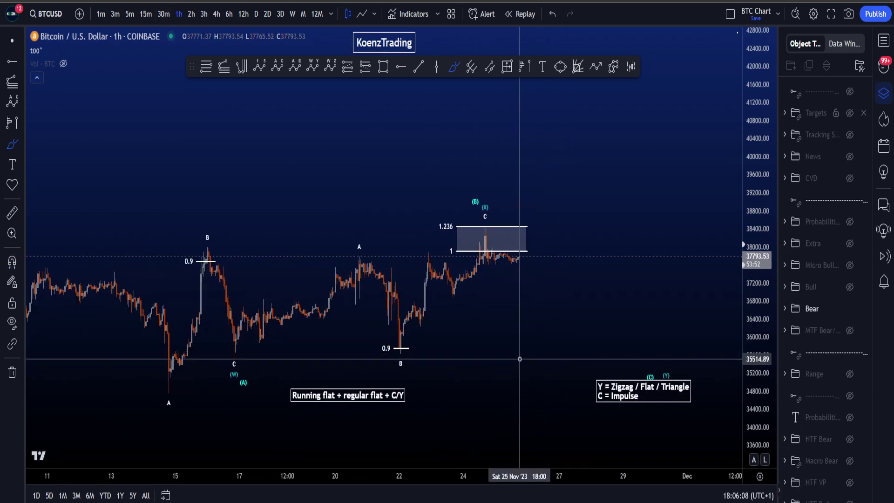
# - Brush the overall (A)-(B)-(C) path from the early November highs toward the (C)/(Y) target twice, undoing each stroke
pyautogui.moveTo(62, 252)
pyautogui.mouseDown()
pyautogui.moveTo(205, 347)
pyautogui.moveTo(474, 233)
pyautogui.moveTo(530, 300)
pyautogui.moveTo(625, 361)
pyautogui.mouseUp()
pyautogui.hotkey('ctrl', 'z')
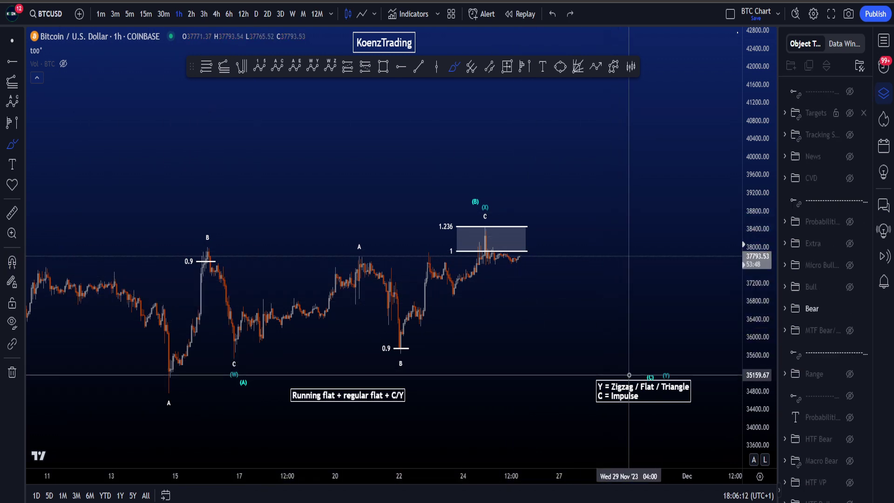
pyautogui.moveTo(72, 256)
pyautogui.mouseDown()
pyautogui.moveTo(180, 334)
pyautogui.moveTo(494, 231)
pyautogui.moveTo(632, 353)
pyautogui.mouseUp()
pyautogui.hotkey('ctrl', 'z')
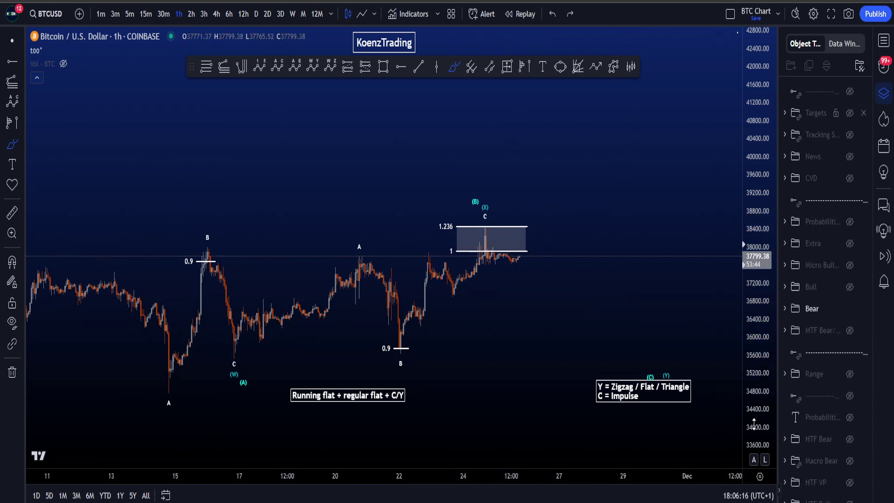
# - Circle the (B) label, brush the inner A-B-C legs from the (A) low up to it, and undo both strokes
pyautogui.moveTo(754, 426); pyautogui.dragTo(754, 412)
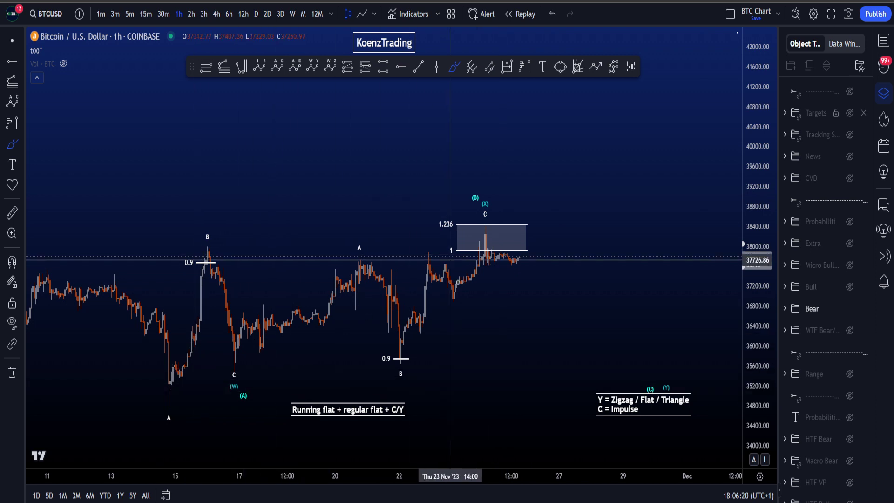
pyautogui.moveTo(478, 185); pyautogui.dragTo(480, 209)
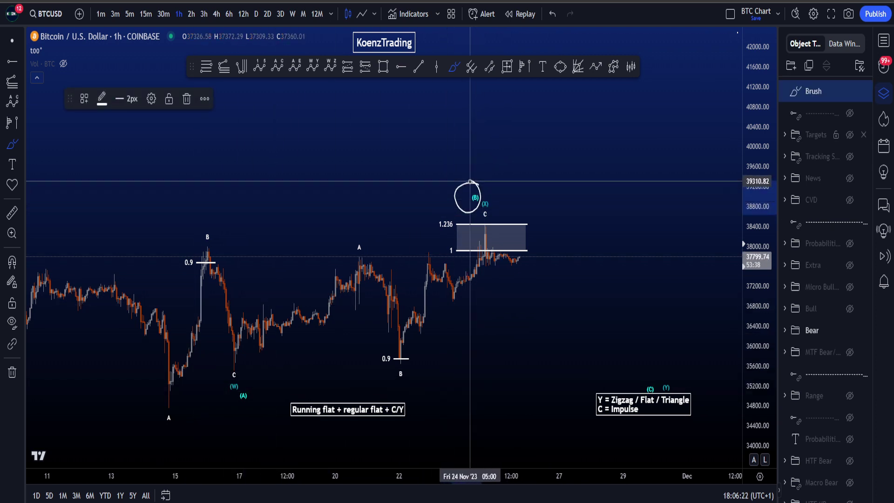
pyautogui.moveTo(215, 366)
pyautogui.mouseDown()
pyautogui.moveTo(318, 297)
pyautogui.moveTo(352, 255)
pyautogui.moveTo(391, 336)
pyautogui.moveTo(404, 343)
pyautogui.moveTo(474, 221)
pyautogui.mouseUp()
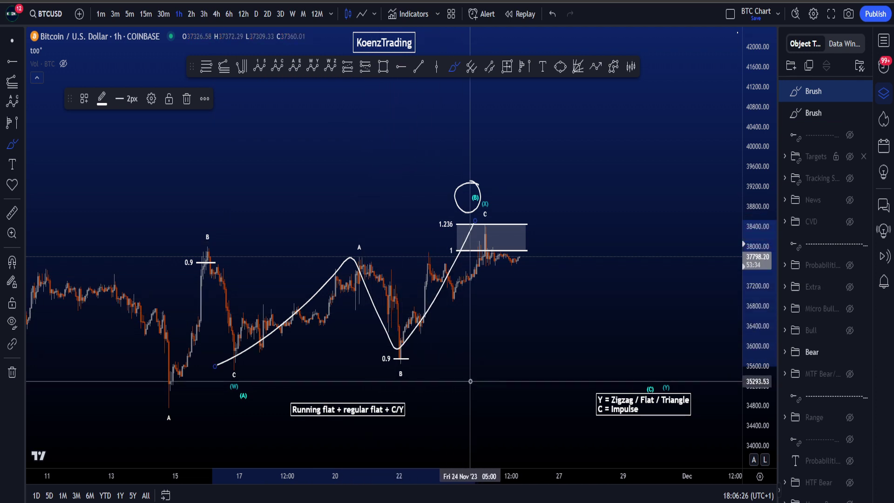
pyautogui.hotkey('ctrl', 'z')
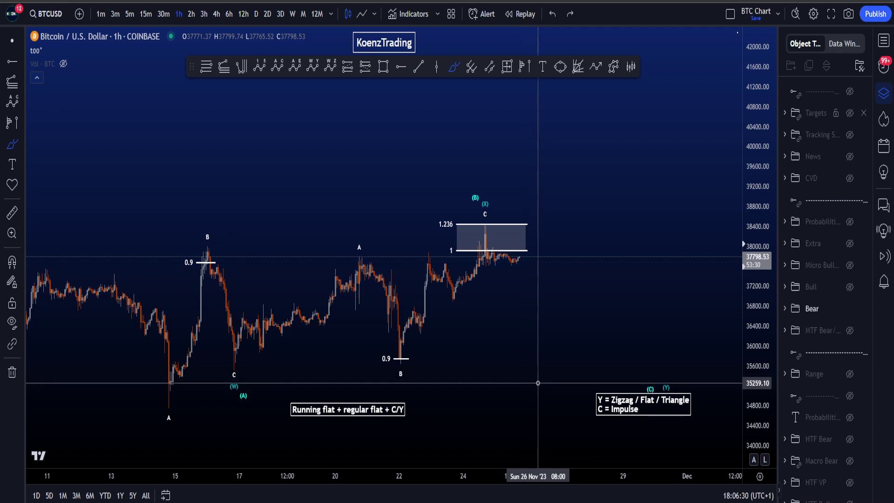
# - Brush the full (A)-(B)-(C) path, encircle the (B) label with its inner legs outlined, and undo all the strokes
pyautogui.moveTo(78, 257)
pyautogui.mouseDown()
pyautogui.moveTo(461, 244)
pyautogui.moveTo(641, 391)
pyautogui.mouseUp()
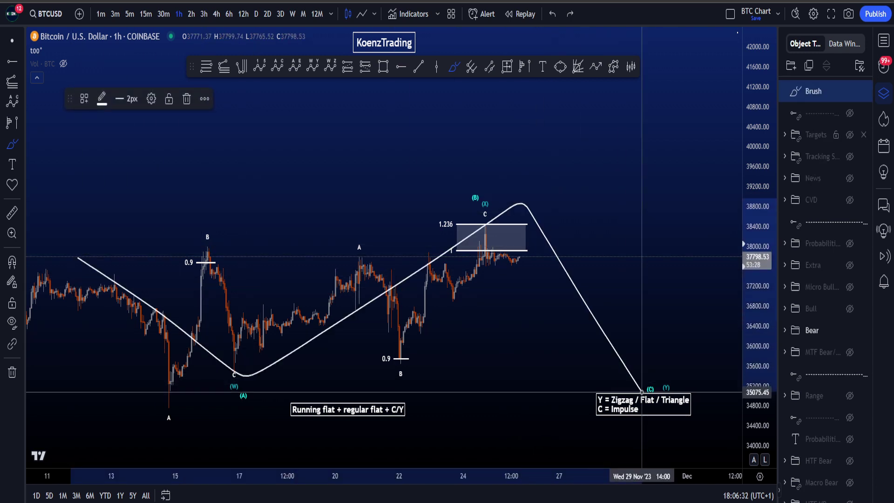
pyautogui.moveTo(89, 237)
pyautogui.mouseDown()
pyautogui.moveTo(226, 378)
pyautogui.moveTo(635, 410)
pyautogui.mouseUp()
pyautogui.hotkey('ctrl', 'z')
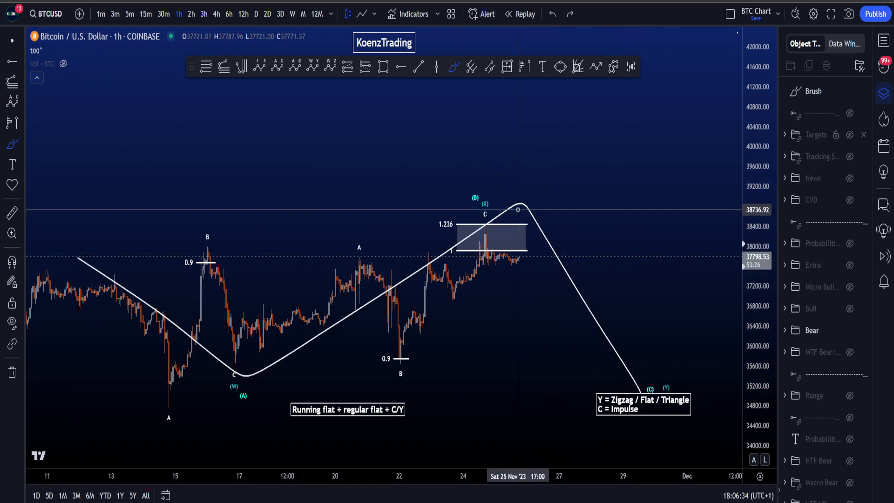
pyautogui.moveTo(514, 191)
pyautogui.mouseDown()
pyautogui.moveTo(461, 193)
pyautogui.moveTo(482, 186)
pyautogui.mouseUp()
pyautogui.moveTo(255, 344); pyautogui.dragTo(407, 344)
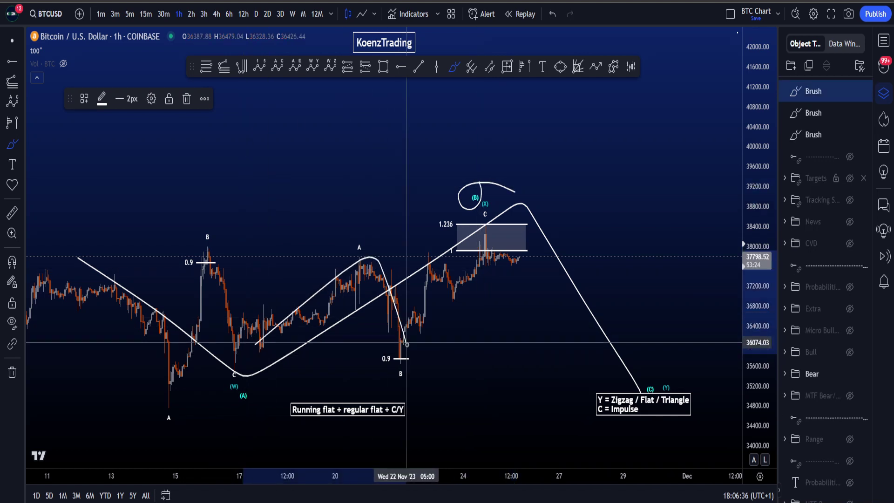
pyautogui.hotkey('ctrl', 'z')
pyautogui.hotkey('ctrl', 'z')
pyautogui.hotkey('ctrl', 'z')
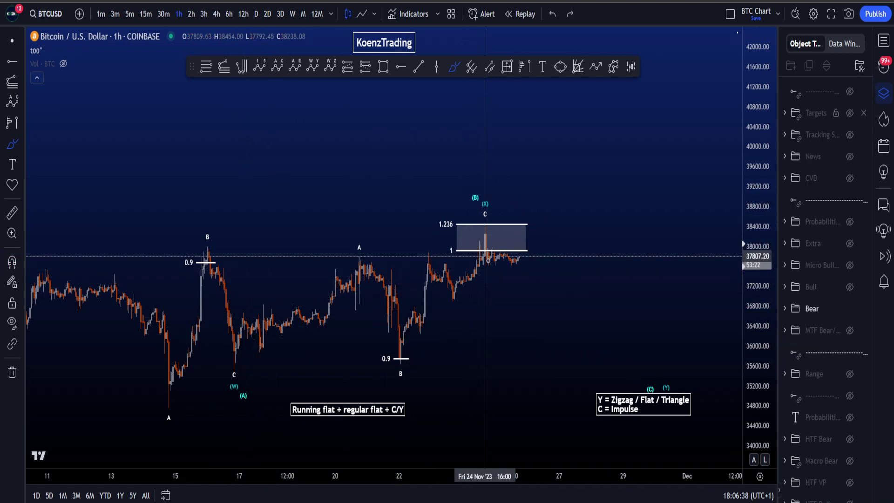
# - Circle the (W)/(A) labels, trace the A-B-C structure leading into them with the brush, and undo the strokes
pyautogui.scroll(-1, 512, 262)
pyautogui.moveTo(89, 252)
pyautogui.mouseDown()
pyautogui.moveTo(150, 285)
pyautogui.moveTo(266, 382)
pyautogui.moveTo(275, 363)
pyautogui.moveTo(298, 381)
pyautogui.mouseUp()
pyautogui.hotkey('ctrl', 'z')
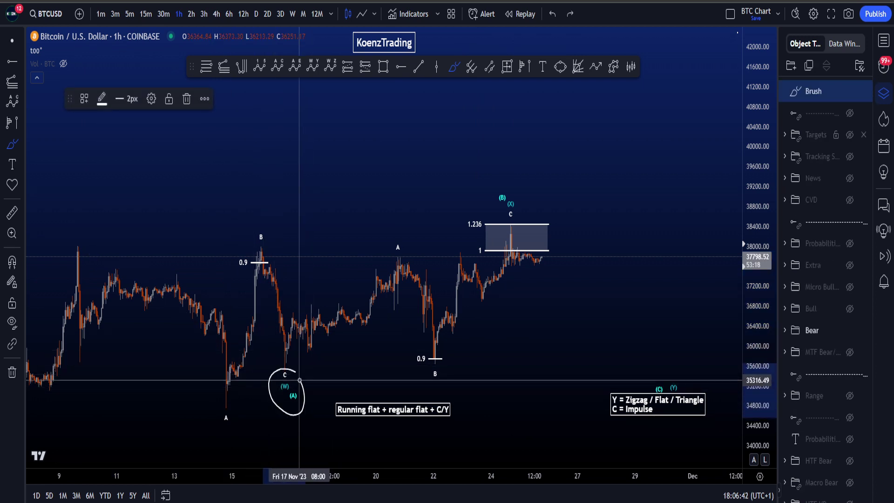
pyautogui.hotkey('ctrl', 'z')
pyautogui.moveTo(95, 248); pyautogui.dragTo(239, 309)
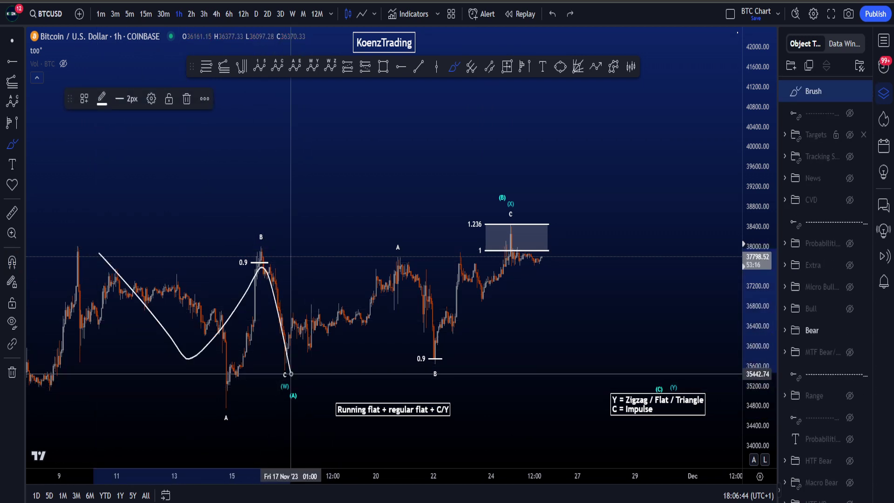
pyautogui.hotkey('ctrl', 'z')
# - Brush the rise from (W)/(A) to (B)/(X) and the drop toward (C)/(Y), undoing each stroke
pyautogui.moveTo(275, 369)
pyautogui.mouseDown()
pyautogui.moveTo(389, 254)
pyautogui.moveTo(454, 328)
pyautogui.moveTo(527, 224)
pyautogui.moveTo(520, 195)
pyautogui.mouseUp()
pyautogui.hotkey('ctrl', 'z')
pyautogui.moveTo(512, 231)
pyautogui.mouseDown()
pyautogui.moveTo(569, 250)
pyautogui.moveTo(629, 359)
pyautogui.moveTo(646, 435)
pyautogui.mouseUp()
pyautogui.hotkey('ctrl', 'z')
pyautogui.scroll(3, 737, 397)
pyautogui.hotkey('ctrl', 'z')
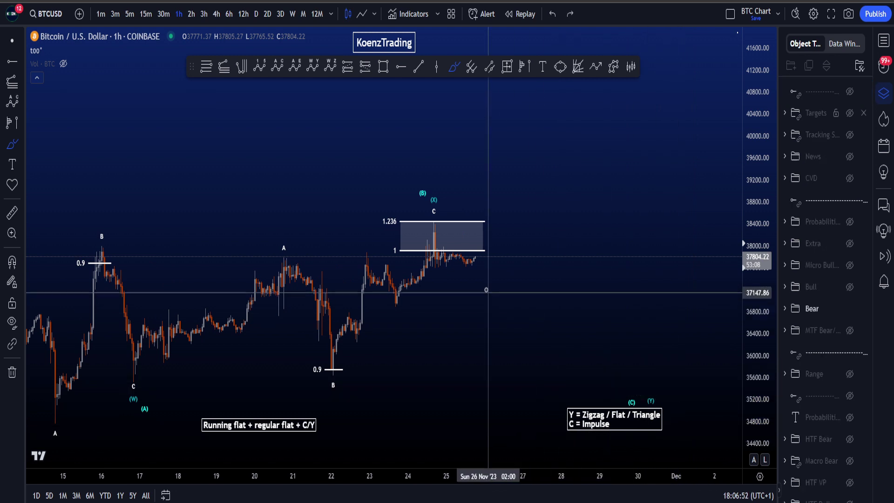
# - Brush projections from the C high, dipping to about 36300, peaking near 39800 and dropping to the target note, encircle the drop, and undo them
pyautogui.moveTo(432, 227)
pyautogui.mouseDown()
pyautogui.moveTo(438, 251)
pyautogui.moveTo(487, 275)
pyautogui.moveTo(513, 345)
pyautogui.moveTo(611, 146)
pyautogui.mouseUp()
pyautogui.hotkey('ctrl', 'z')
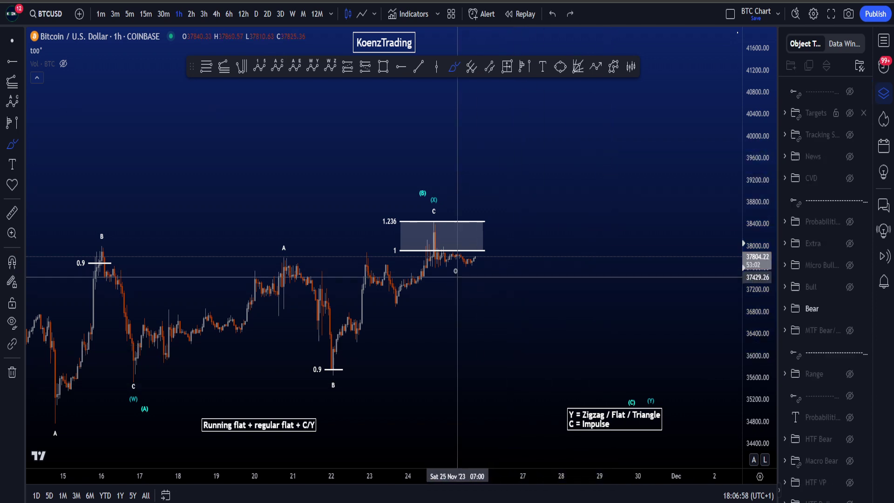
pyautogui.moveTo(447, 250); pyautogui.dragTo(474, 351)
pyautogui.moveTo(462, 309); pyautogui.dragTo(583, 396)
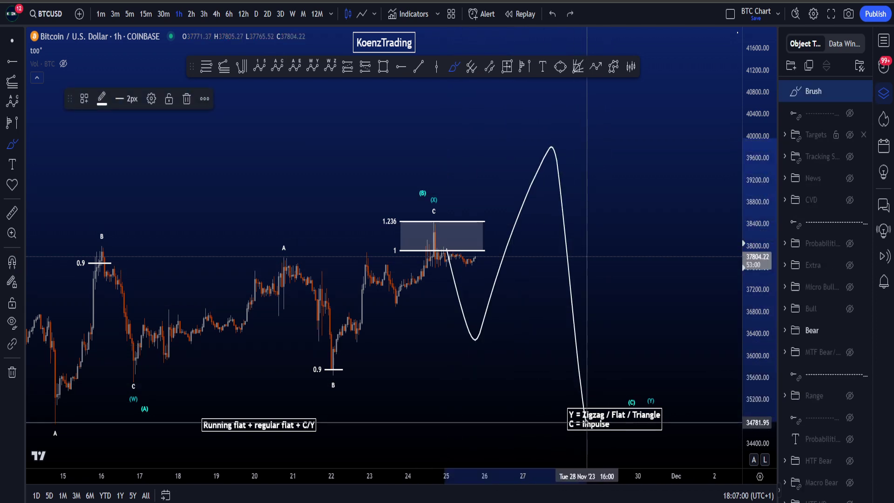
pyautogui.click(850, 135)
pyautogui.moveTo(553, 196)
pyautogui.mouseDown()
pyautogui.moveTo(515, 190)
pyautogui.moveTo(534, 201)
pyautogui.moveTo(538, 186)
pyautogui.moveTo(575, 200)
pyautogui.moveTo(606, 376)
pyautogui.moveTo(584, 428)
pyautogui.moveTo(546, 219)
pyautogui.mouseUp()
pyautogui.hotkey('ctrl', 'z')
pyautogui.hotkey('ctrl', 'z')
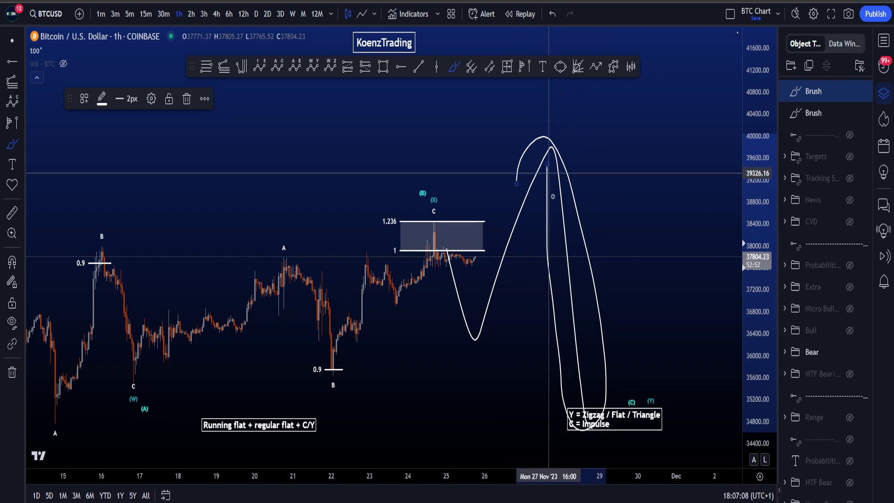
pyautogui.hotkey('ctrl', 'z')
pyautogui.hotkey('ctrl', 'z')
# - Circle the start of the "Y = Zigzag / Flat / Triangle" note, brush a rise to about 37600, and undo the strokes
pyautogui.moveTo(609, 403)
pyautogui.mouseDown()
pyautogui.moveTo(560, 396)
pyautogui.moveTo(598, 412)
pyautogui.moveTo(572, 405)
pyautogui.moveTo(651, 270)
pyautogui.mouseUp()
pyautogui.moveTo(620, 316); pyautogui.dragTo(666, 219)
pyautogui.hotkey('ctrl', 'z')
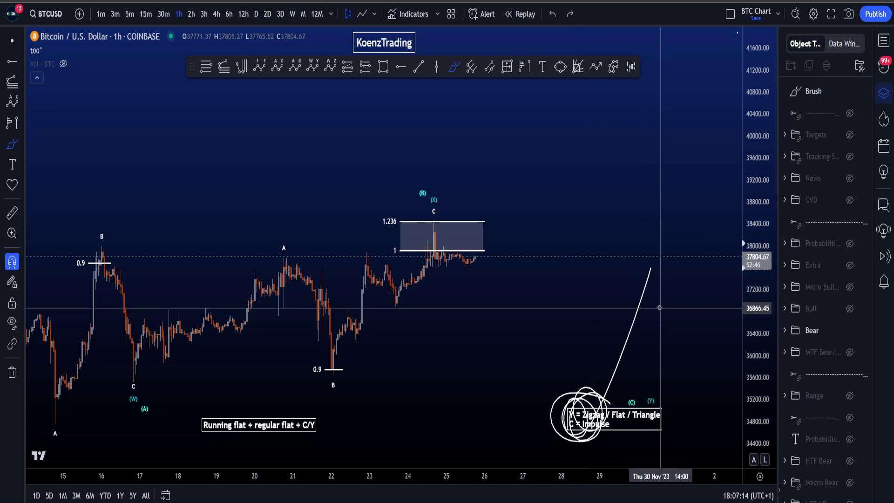
pyautogui.hotkey('ctrl', 'z')
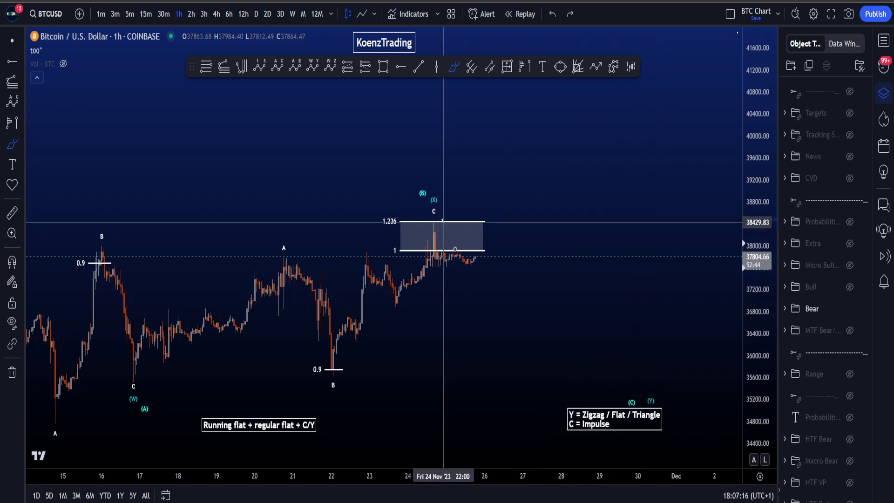
# - Brush a dip from the C high to about 37000, a rise to about 39200 and a drop to the target note, and undo it
pyautogui.moveTo(443, 219)
pyautogui.mouseDown()
pyautogui.moveTo(515, 205)
pyautogui.moveTo(529, 178)
pyautogui.moveTo(564, 325)
pyautogui.mouseUp()
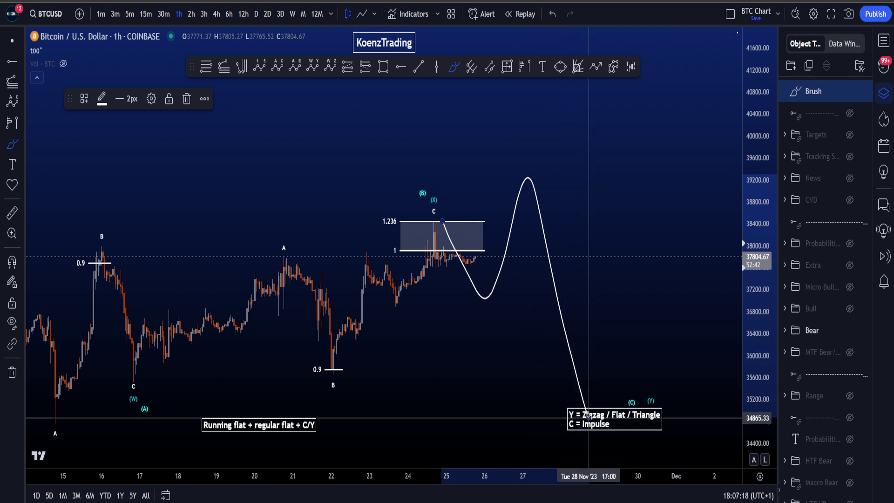
pyautogui.hotkey('ctrl', 'z')
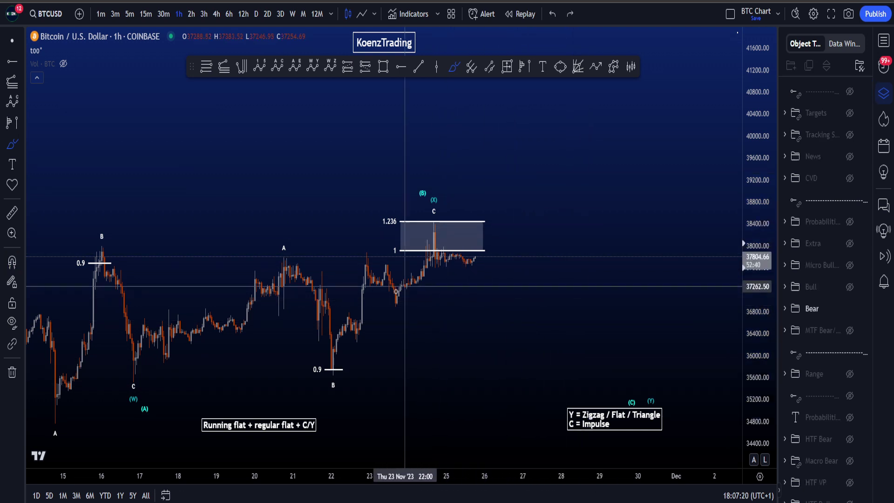
# - Brush a dip from the C high to about 37300, a peak near 39200 and a drop to about 35300, and circle the peak
pyautogui.moveTo(331, 354)
pyautogui.mouseDown()
pyautogui.moveTo(398, 293)
pyautogui.moveTo(438, 226)
pyautogui.moveTo(497, 251)
pyautogui.moveTo(520, 197)
pyautogui.moveTo(569, 327)
pyautogui.mouseUp()
pyautogui.hotkey('ctrl', 'z')
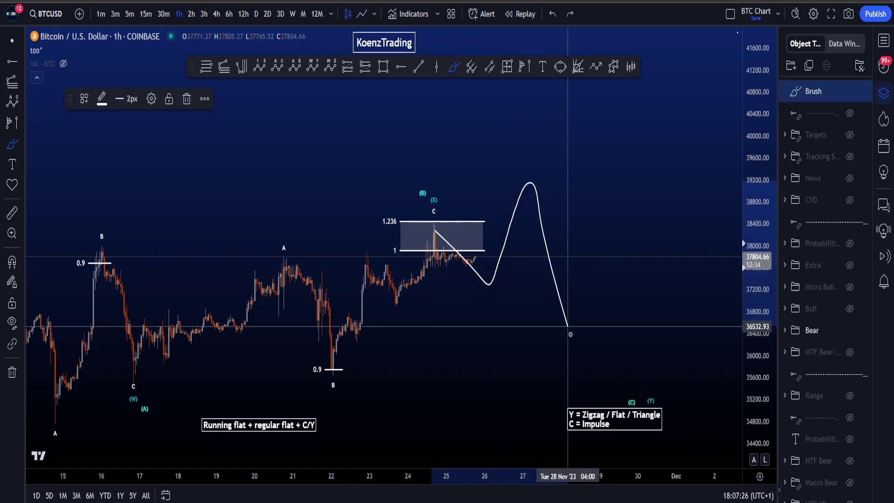
pyautogui.moveTo(542, 176); pyautogui.dragTo(535, 170)
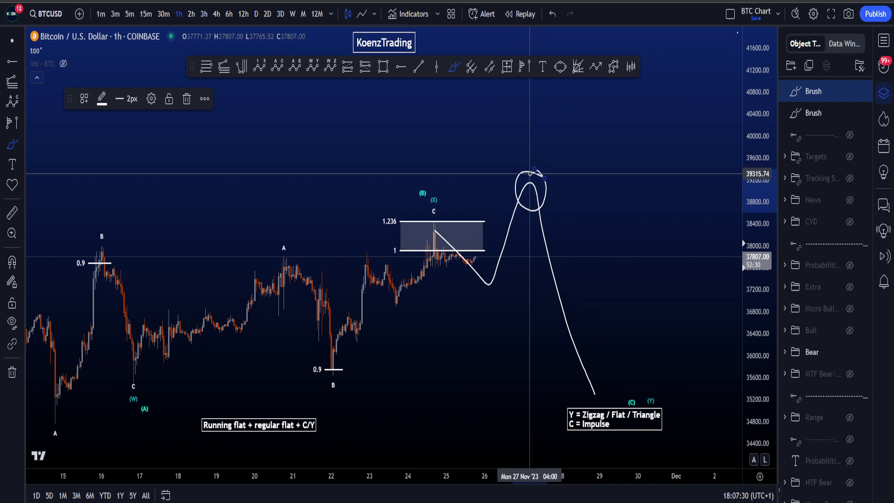
# - Undo the peak circle, brush a rebound from below the target note to about 36900, and undo the remaining projection strokes
pyautogui.hotkey('ctrl', 'z')
pyautogui.moveTo(618, 405)
pyautogui.mouseDown()
pyautogui.moveTo(533, 172)
pyautogui.moveTo(561, 389)
pyautogui.moveTo(610, 326)
pyautogui.mouseUp()
pyautogui.hotkey('ctrl', 'z')
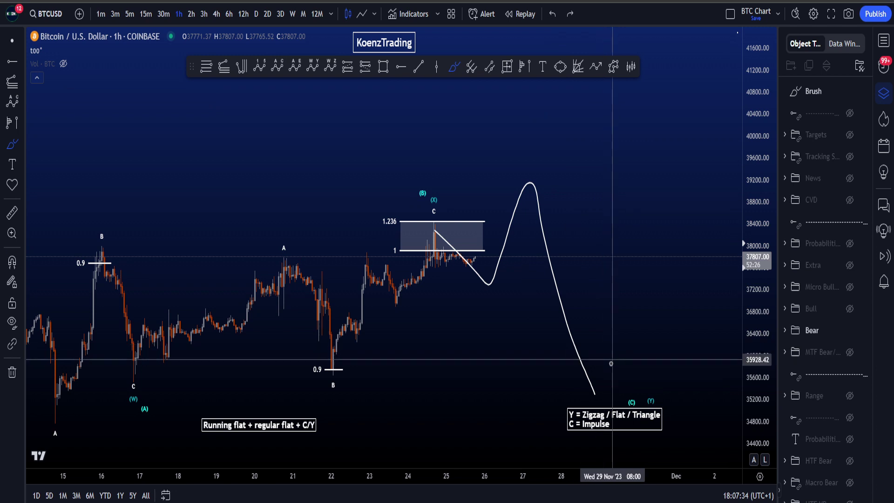
pyautogui.moveTo(595, 395)
pyautogui.mouseDown()
pyautogui.moveTo(614, 428)
pyautogui.moveTo(659, 304)
pyautogui.mouseUp()
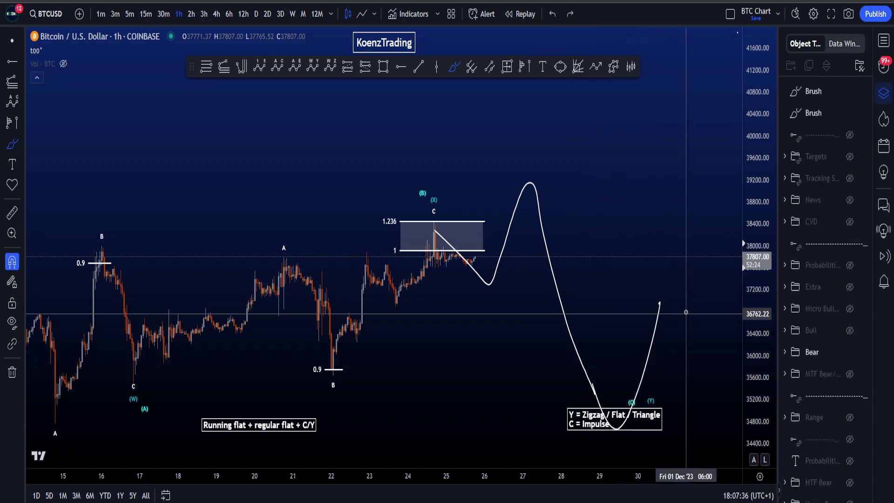
pyautogui.hotkey('ctrl', 'z')
pyautogui.hotkey('ctrl', 'z')
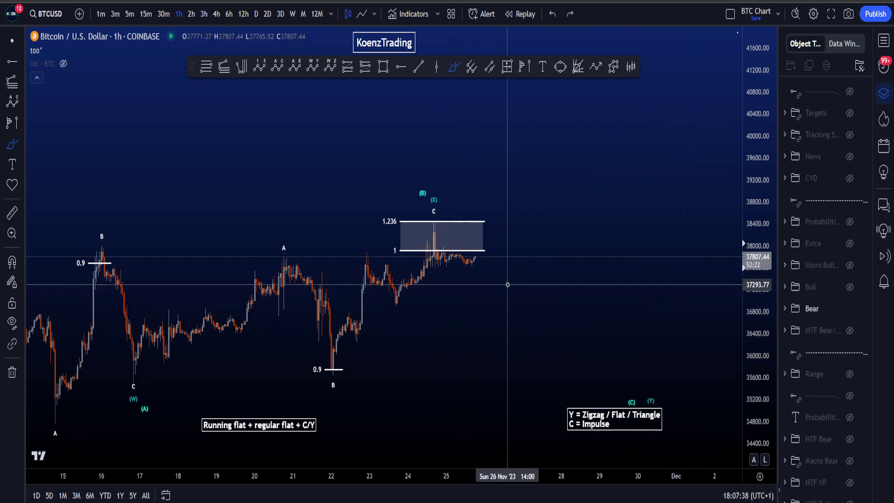
# - Brush two converging lines ahead of the current price and a drop from the C high, undoing the strokes
pyautogui.hotkey('ctrl', 'y')
pyautogui.hotkey('ctrl', 'y')
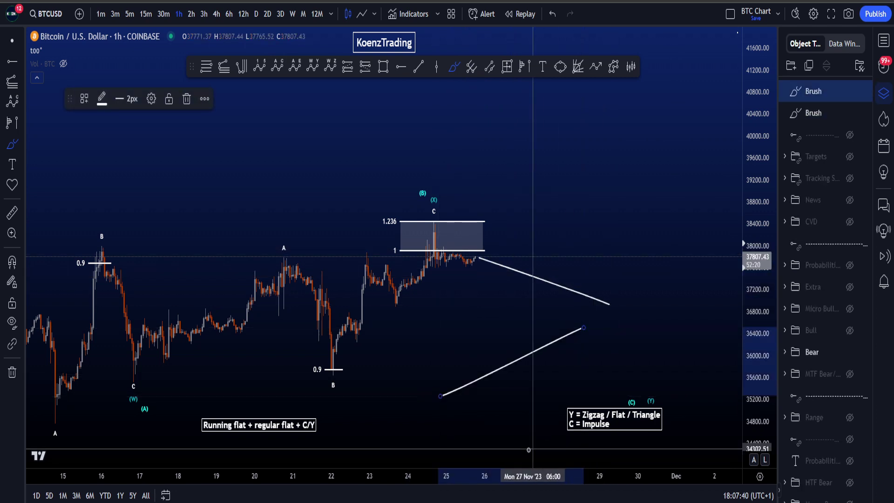
pyautogui.hotkey('ctrl', 'z')
pyautogui.hotkey('ctrl', 'z')
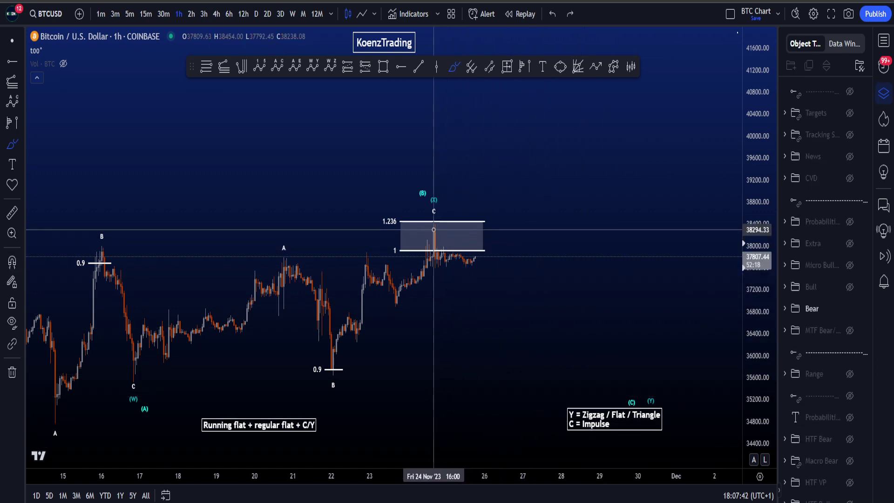
pyautogui.moveTo(434, 229)
pyautogui.mouseDown()
pyautogui.moveTo(473, 242)
pyautogui.moveTo(568, 454)
pyautogui.mouseUp()
pyautogui.hotkey('ctrl', 'z')
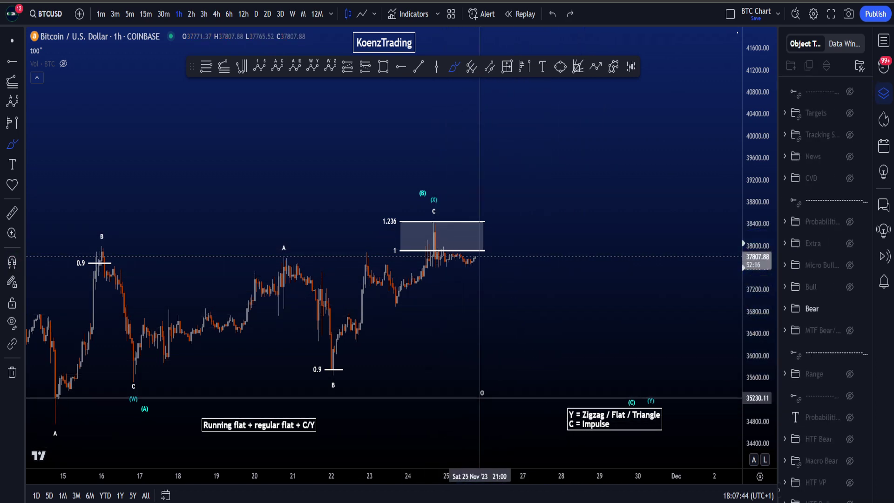
# - Encircle the C/(W)/(A) low and the following B low with one brush loop and undo it
pyautogui.scroll(-2, 482, 392)
pyautogui.moveTo(173, 391)
pyautogui.mouseDown()
pyautogui.moveTo(220, 393)
pyautogui.moveTo(199, 374)
pyautogui.moveTo(399, 368)
pyautogui.moveTo(367, 371)
pyautogui.mouseUp()
pyautogui.hotkey('ctrl', 'z')
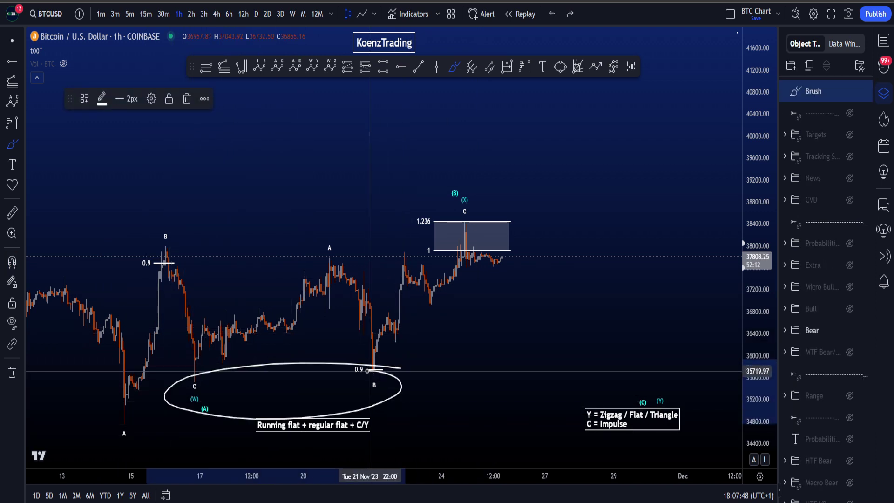
pyautogui.hotkey('ctrl', 'z')
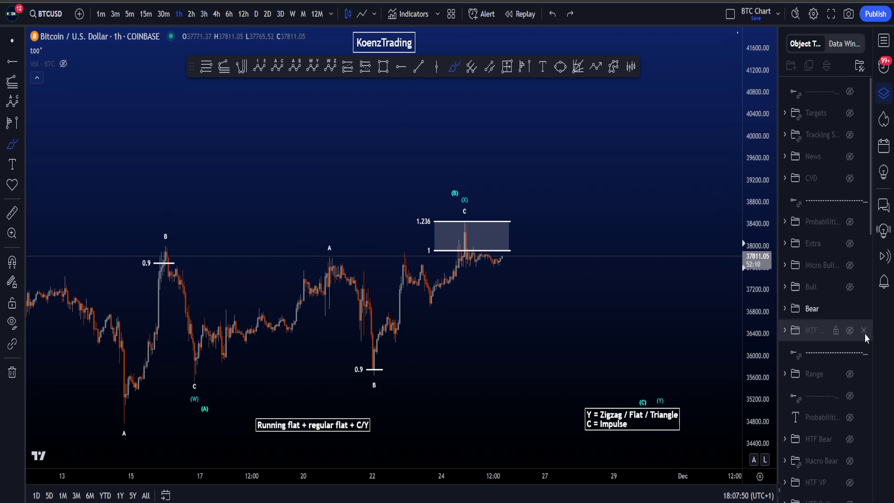
# - Hide the Bear drawing group and show the Bull group
pyautogui.click(850, 308)
pyautogui.click(850, 288)
pyautogui.scroll(-1, 638, 323)
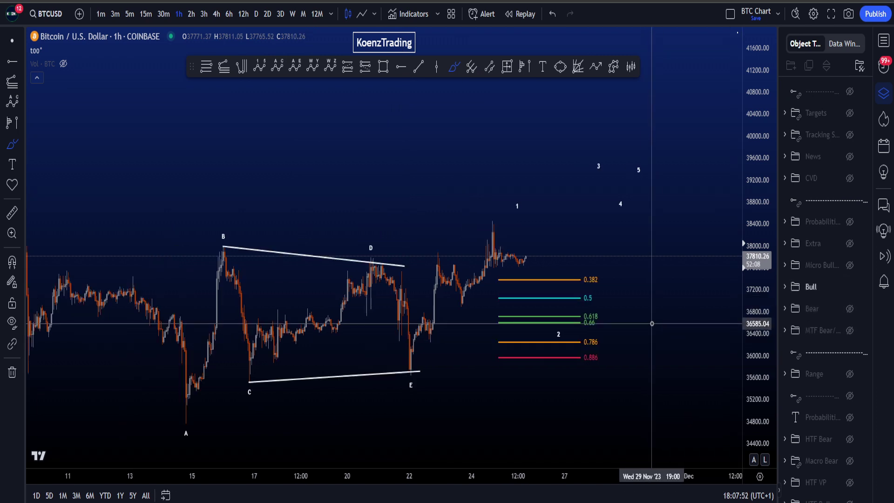
pyautogui.scroll(-1, 428, 356)
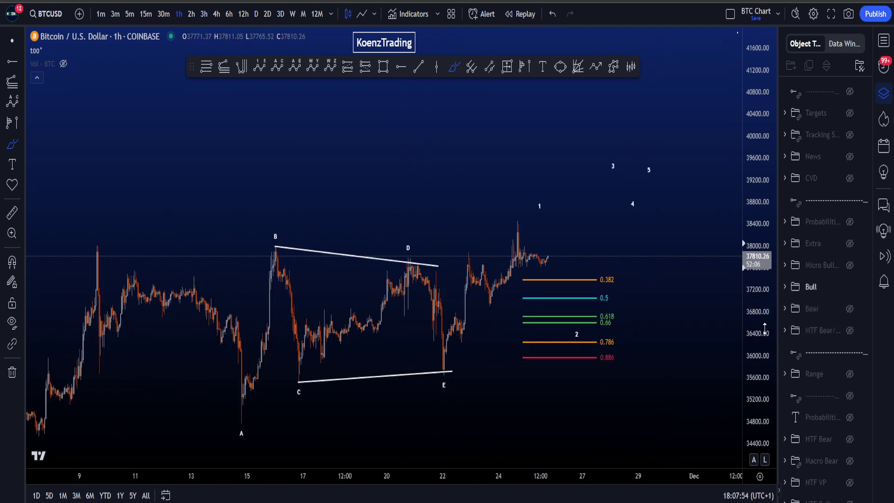
pyautogui.moveTo(764, 328); pyautogui.dragTo(764, 343)
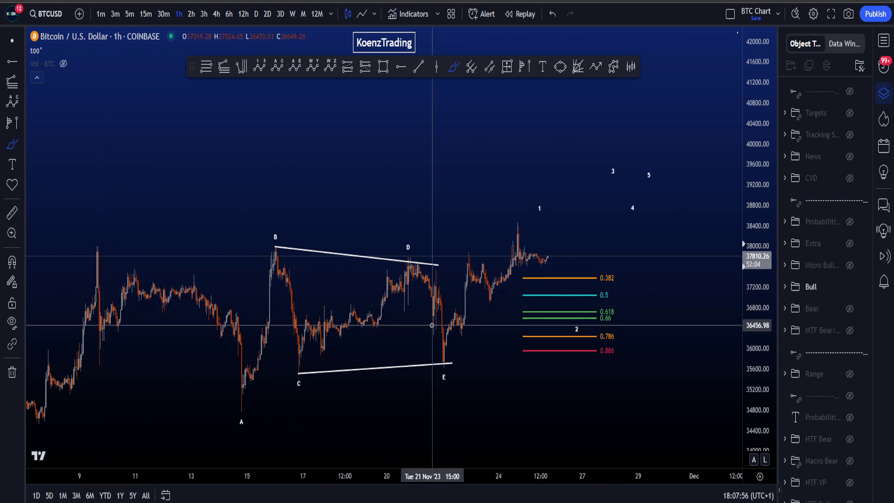
# - Brush over the A–E triangle's price action and from near the E low toward the current price, undoing each stroke
pyautogui.moveTo(115, 252)
pyautogui.mouseDown()
pyautogui.moveTo(231, 380)
pyautogui.moveTo(322, 354)
pyautogui.moveTo(447, 372)
pyautogui.moveTo(356, 240)
pyautogui.moveTo(411, 422)
pyautogui.moveTo(437, 297)
pyautogui.mouseUp()
pyautogui.hotkey('ctrl', 'z')
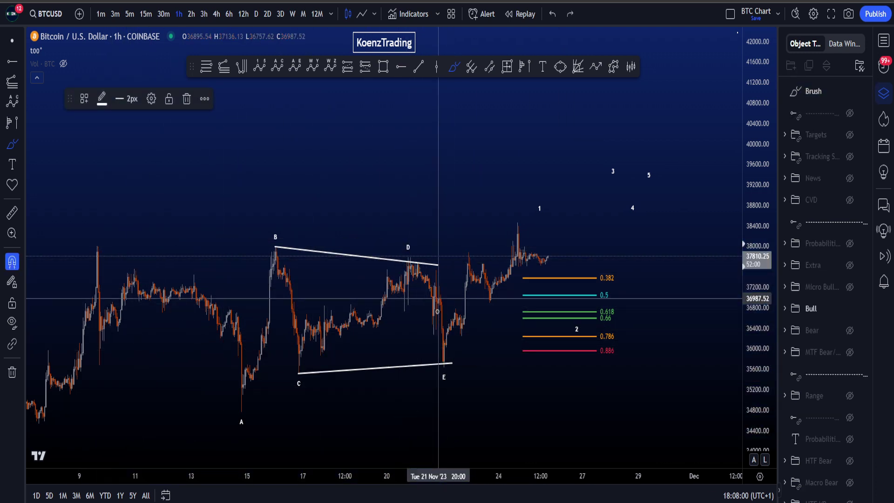
pyautogui.scroll(2, 466, 380)
pyautogui.moveTo(338, 373)
pyautogui.mouseDown()
pyautogui.moveTo(440, 239)
pyautogui.moveTo(437, 230)
pyautogui.moveTo(454, 264)
pyautogui.moveTo(480, 240)
pyautogui.moveTo(501, 296)
pyautogui.mouseUp()
pyautogui.hotkey('ctrl', 'z')
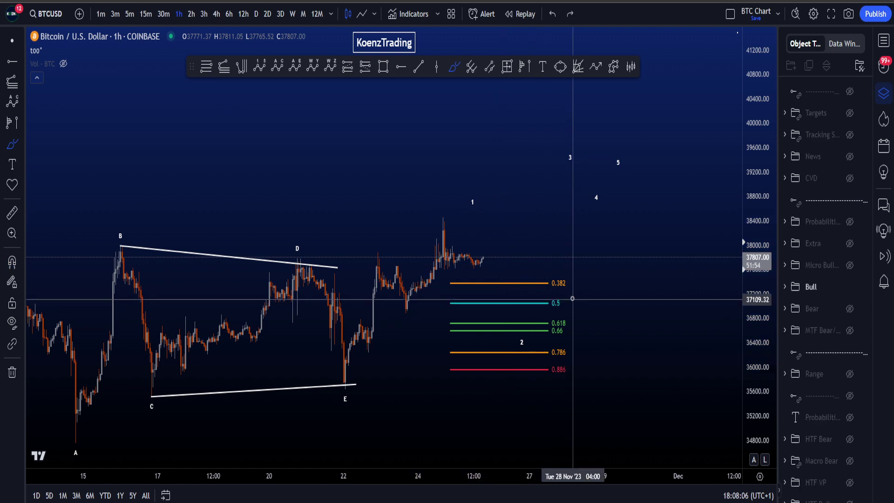
# - Brush beside the retracement levels, trace the rise from E to the high below 1 with both ends looped, and undo the strokes
pyautogui.moveTo(569, 296)
pyautogui.mouseDown()
pyautogui.moveTo(555, 307)
pyautogui.moveTo(545, 345)
pyautogui.mouseUp()
pyautogui.hotkey('ctrl', 'z')
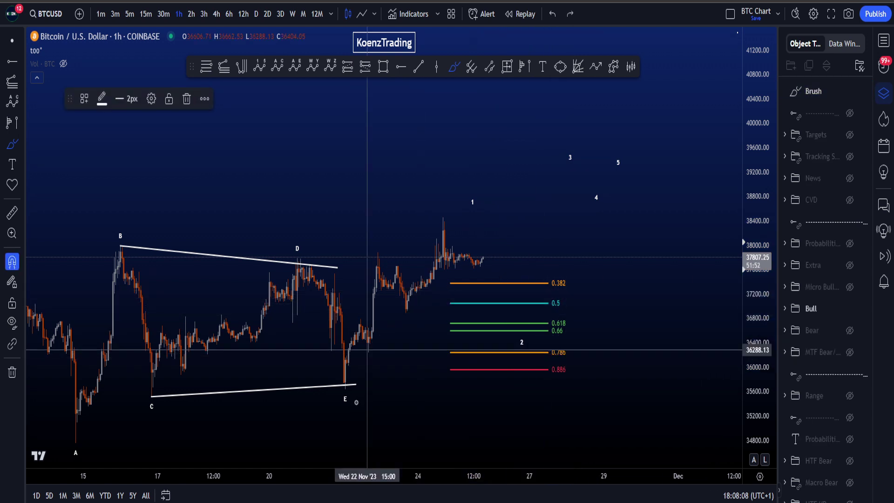
pyautogui.moveTo(354, 379)
pyautogui.mouseDown()
pyautogui.moveTo(463, 253)
pyautogui.moveTo(451, 213)
pyautogui.mouseUp()
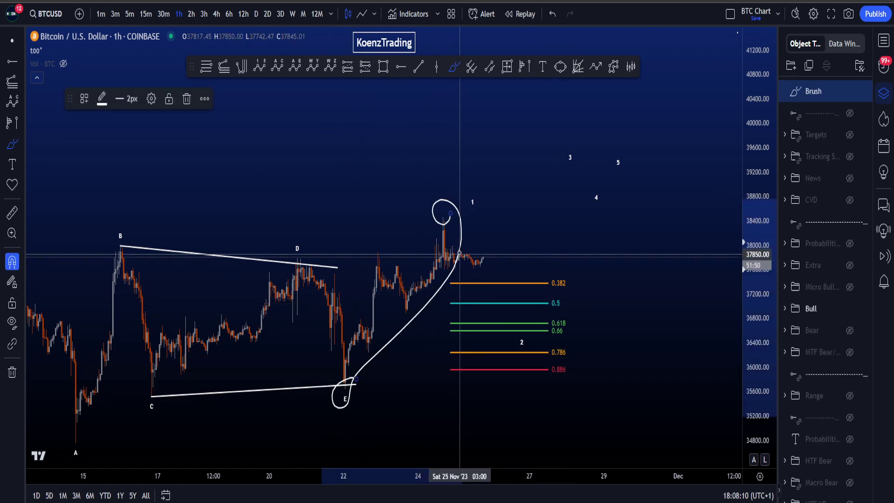
pyautogui.hotkey('ctrl', 'z')
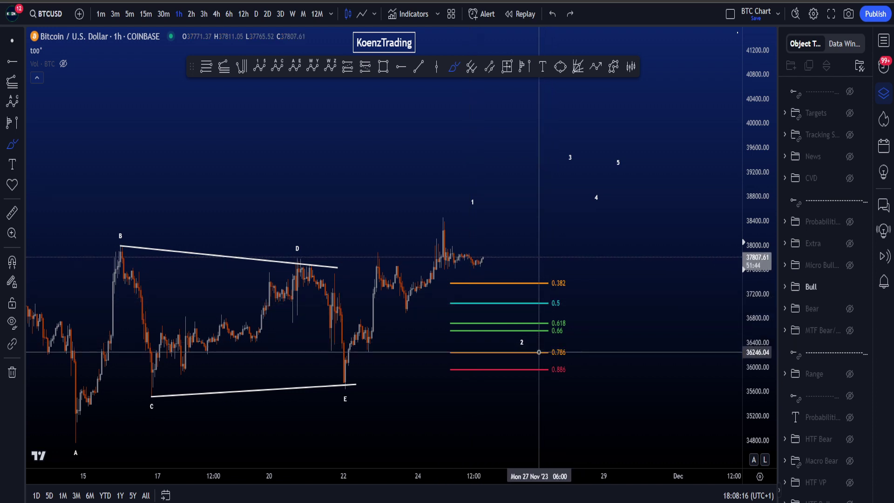
# - Brush a dip from the 0.5 level to about 36250 at label 2 and a rise to about 38650, and undo both strokes
pyautogui.moveTo(488, 303)
pyautogui.mouseDown()
pyautogui.moveTo(551, 279)
pyautogui.moveTo(578, 208)
pyautogui.mouseUp()
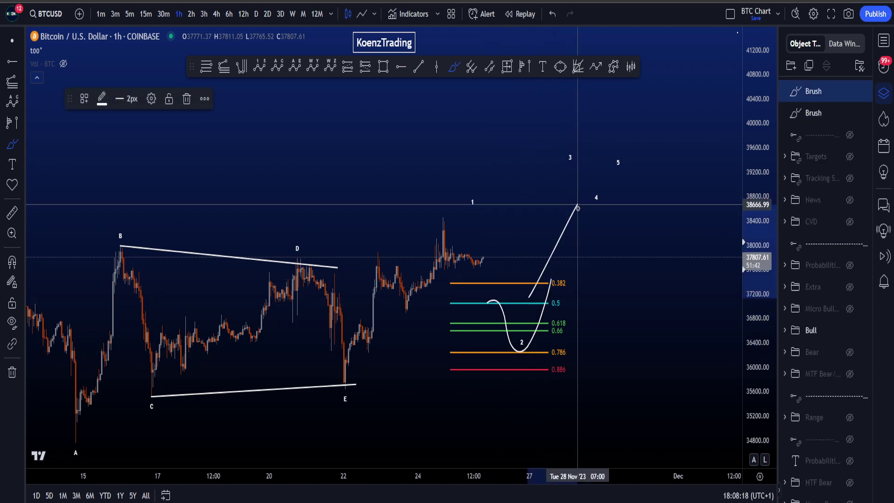
pyautogui.hotkey('ctrl', 'z')
pyautogui.hotkey('ctrl', 'z')
# - Show the Targets drawing group alongside the Bull count and leave the Brush tool
pyautogui.moveTo(771, 308); pyautogui.dragTo(771, 294)
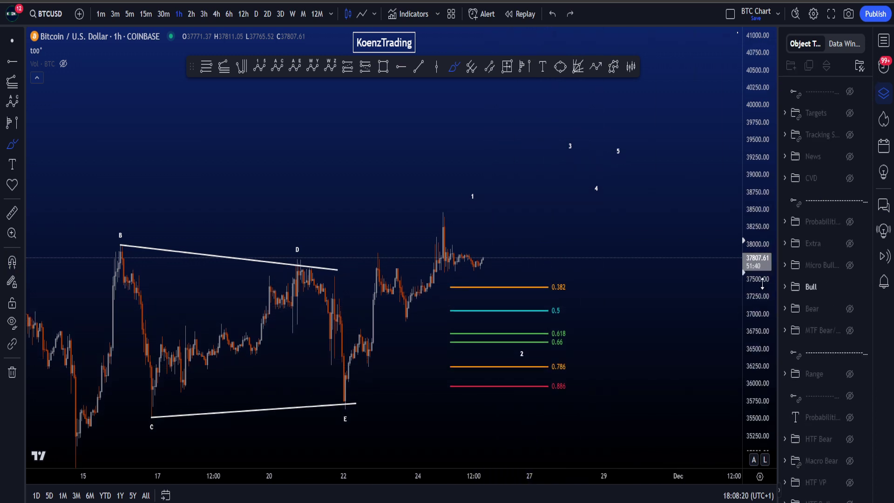
pyautogui.click(850, 112)
pyautogui.moveTo(752, 396); pyautogui.dragTo(760, 339)
pyautogui.scroll(2, 561, 345)
pyautogui.moveTo(573, 296); pyautogui.dragTo(558, 233)
pyautogui.hotkey('ctrl', 'z')
pyautogui.press('Escape')
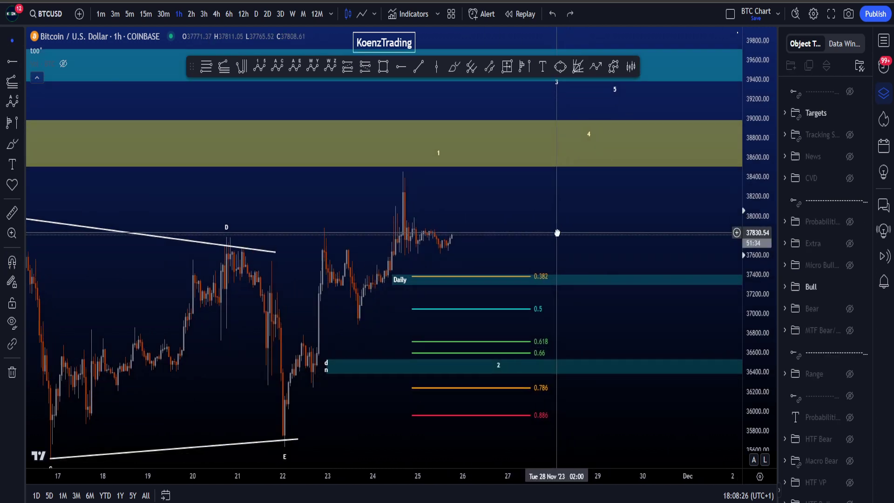
# - Point out the Daily target zone at the 0.382 level and the lower teal zone at label 2 by selecting each
pyautogui.click(554, 285)
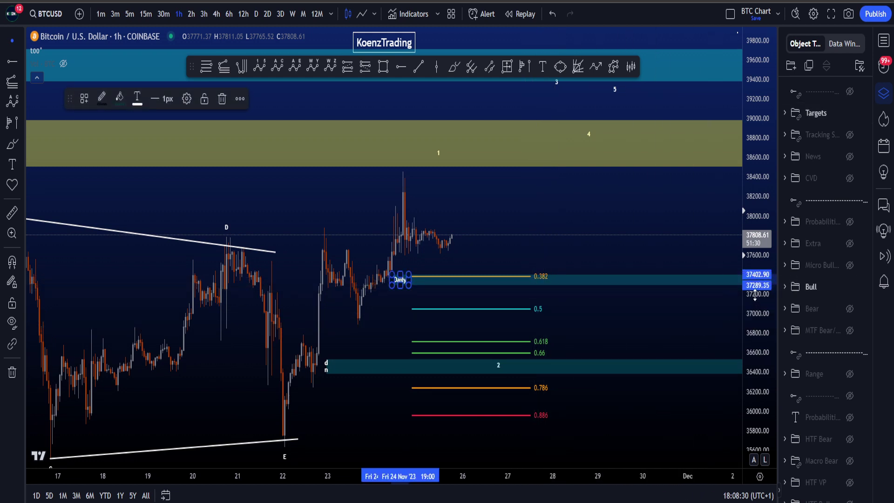
pyautogui.moveTo(598, 307); pyautogui.dragTo(599, 284)
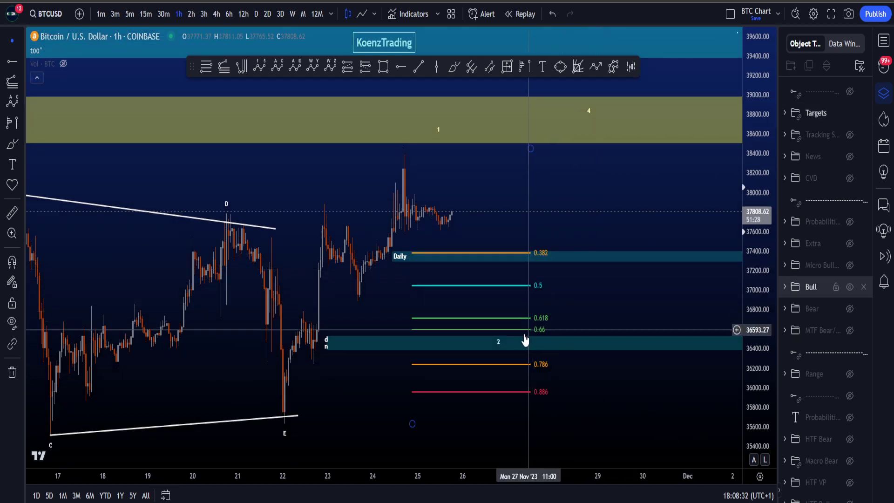
pyautogui.click(552, 341)
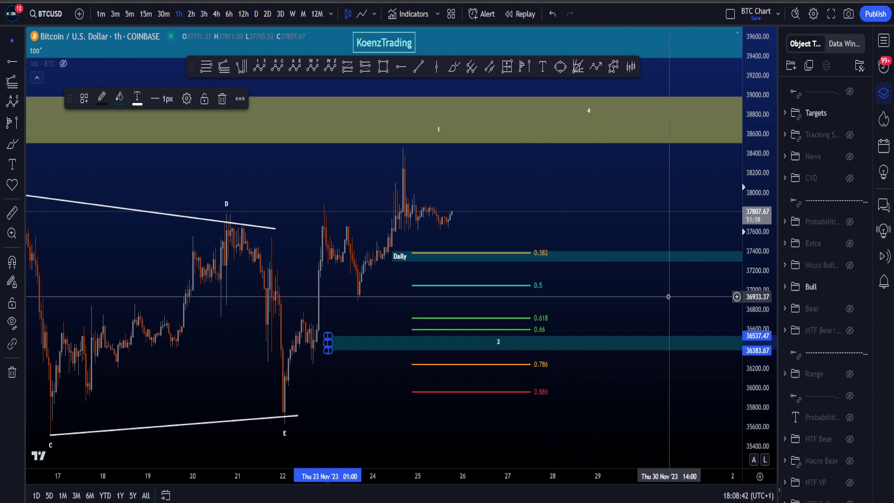
# - Hide the Bull and Targets drawing groups and show the Micro Bull/Bear group
pyautogui.moveTo(669, 296); pyautogui.dragTo(662, 306)
pyautogui.click(850, 287)
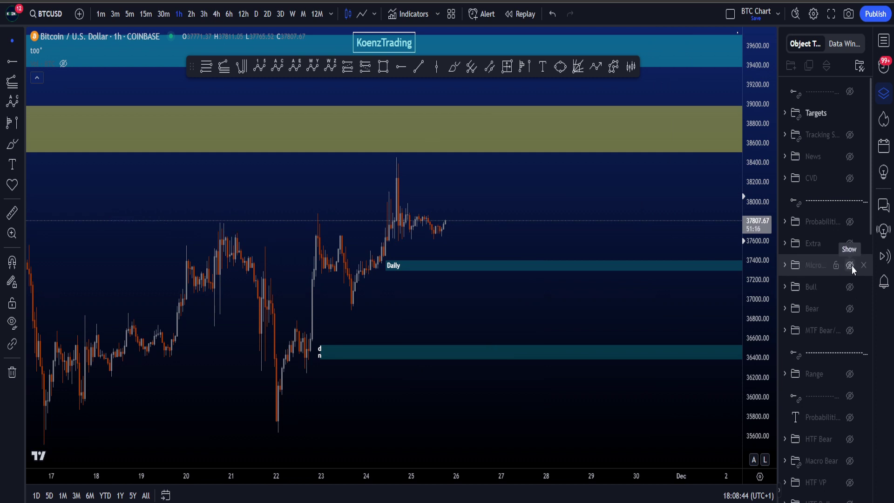
pyautogui.click(851, 266)
pyautogui.click(850, 113)
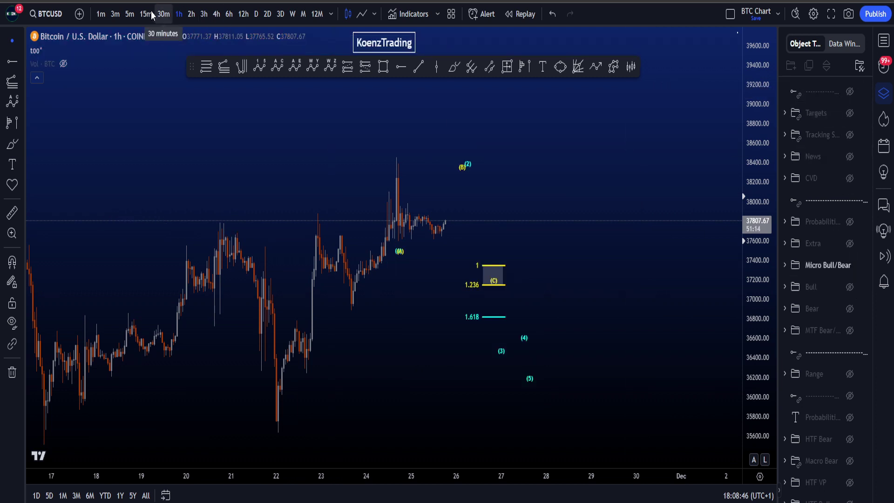
# - Switch the chart to the 15-minute interval and frame the (1)/(A), (B)/(2) and (C) labels
pyautogui.moveTo(755, 377); pyautogui.dragTo(755, 161)
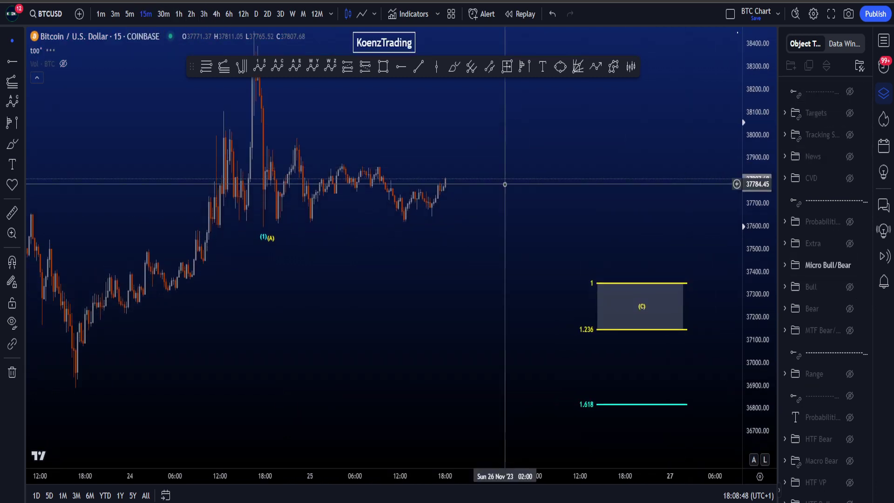
pyautogui.moveTo(513, 199); pyautogui.dragTo(548, 284)
pyautogui.moveTo(757, 326); pyautogui.dragTo(756, 296)
pyautogui.moveTo(628, 210); pyautogui.dragTo(594, 231)
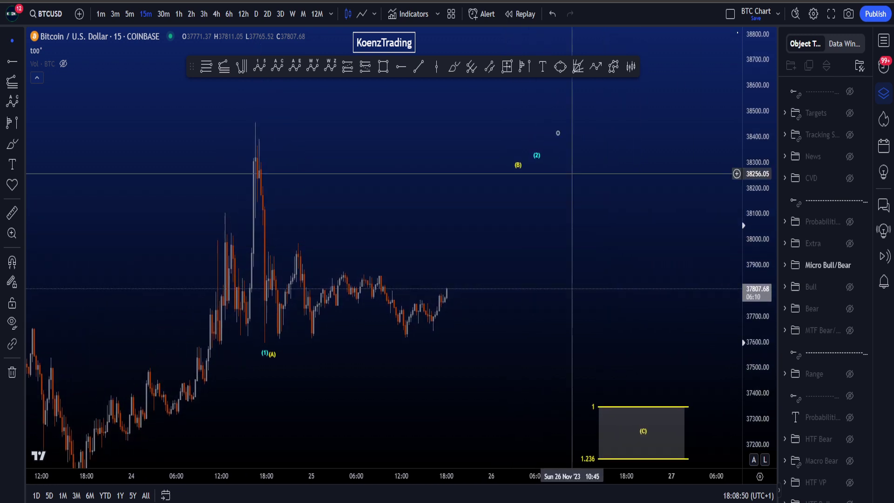
# - Encircle the drop from the high to the (1)/(A) low, brush again from the high, and undo the strokes
pyautogui.moveTo(261, 142)
pyautogui.mouseDown()
pyautogui.moveTo(283, 365)
pyautogui.moveTo(254, 309)
pyautogui.moveTo(250, 113)
pyautogui.moveTo(263, 143)
pyautogui.mouseUp()
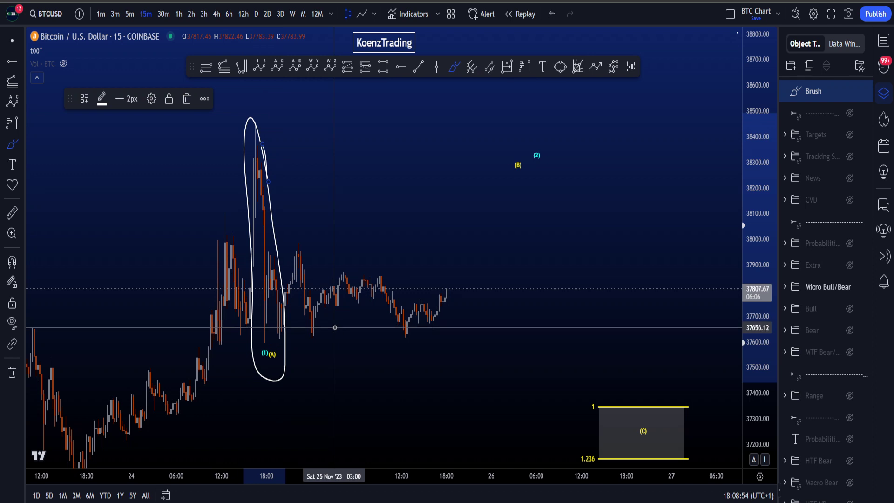
pyautogui.hotkey('ctrl', 'z')
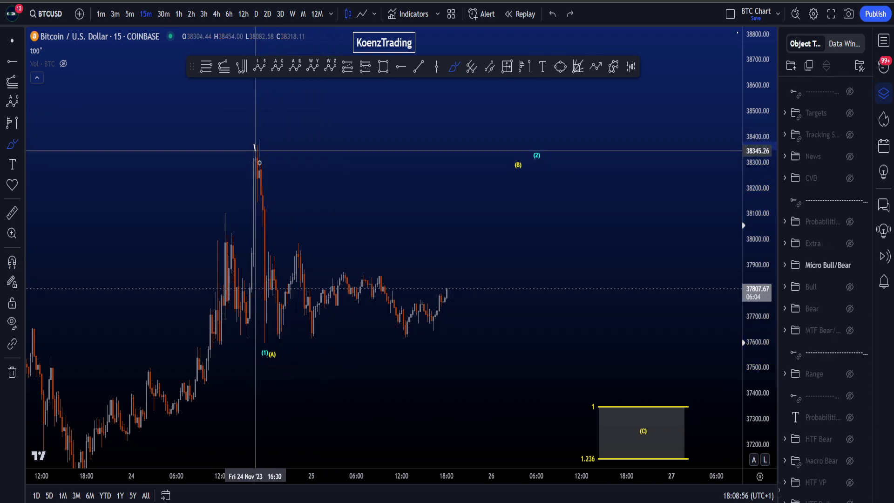
pyautogui.moveTo(259, 163)
pyautogui.mouseDown()
pyautogui.moveTo(268, 353)
pyautogui.moveTo(253, 235)
pyautogui.moveTo(254, 140)
pyautogui.moveTo(258, 151)
pyautogui.mouseUp()
pyautogui.hotkey('ctrl', 'z')
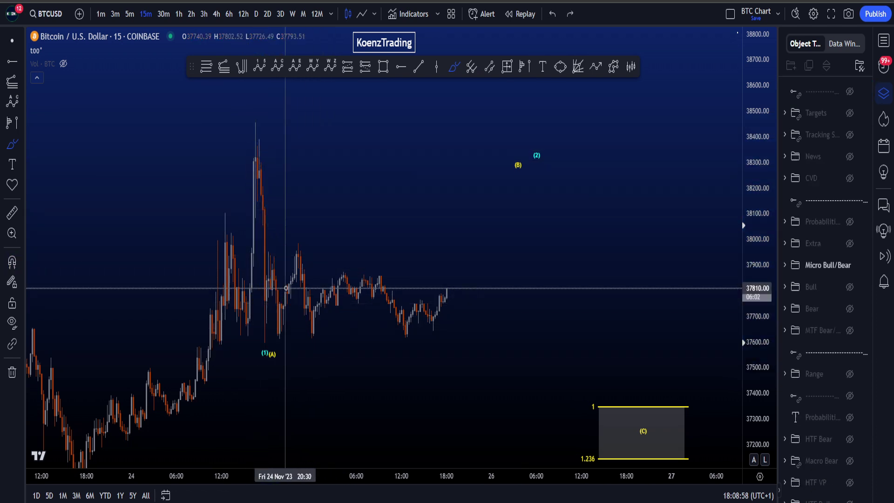
# - Brush from the (1)/(A) low past the current price to about 38000, circle the (B) and (2) labels, and undo both
pyautogui.moveTo(265, 331)
pyautogui.mouseDown()
pyautogui.moveTo(326, 236)
pyautogui.moveTo(405, 322)
pyautogui.moveTo(461, 241)
pyautogui.mouseUp()
pyautogui.hotkey('ctrl', 'z')
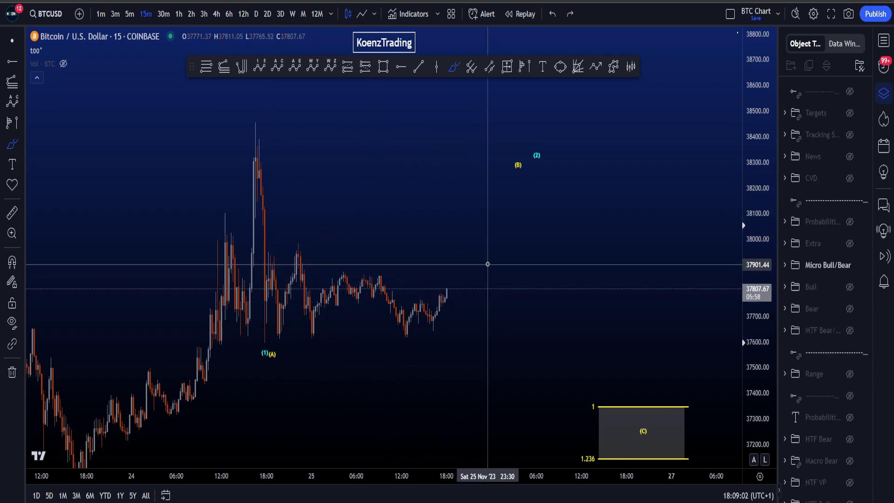
pyautogui.moveTo(537, 139); pyautogui.dragTo(549, 140)
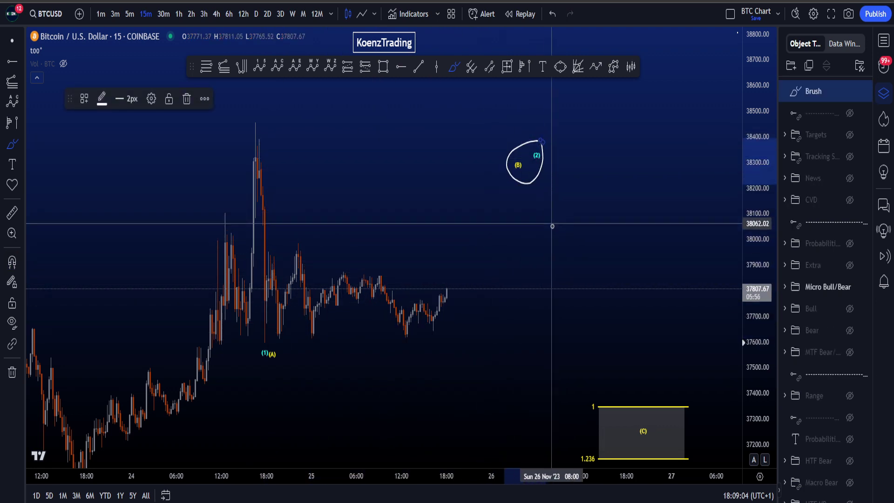
pyautogui.hotkey('ctrl', 'z')
# - Brush a peak near 38200 below (B) and a drop toward the (C) box to about 37600, and undo both strokes
pyautogui.moveTo(485, 223)
pyautogui.mouseDown()
pyautogui.moveTo(505, 197)
pyautogui.moveTo(583, 315)
pyautogui.moveTo(602, 365)
pyautogui.mouseUp()
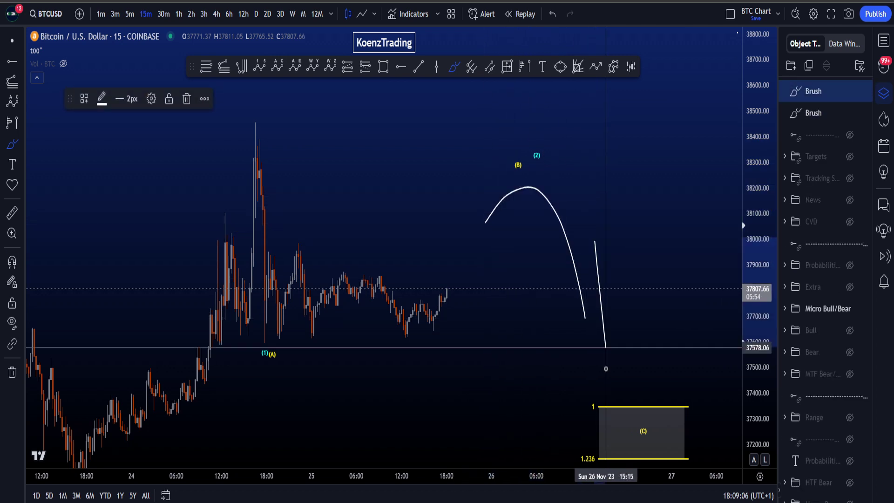
pyautogui.hotkey('ctrl', 'z')
pyautogui.hotkey('ctrl', 'z')
# - Brush a horizontal line across the high at about 38460 and delete it
pyautogui.moveTo(760, 201); pyautogui.dragTo(751, 307)
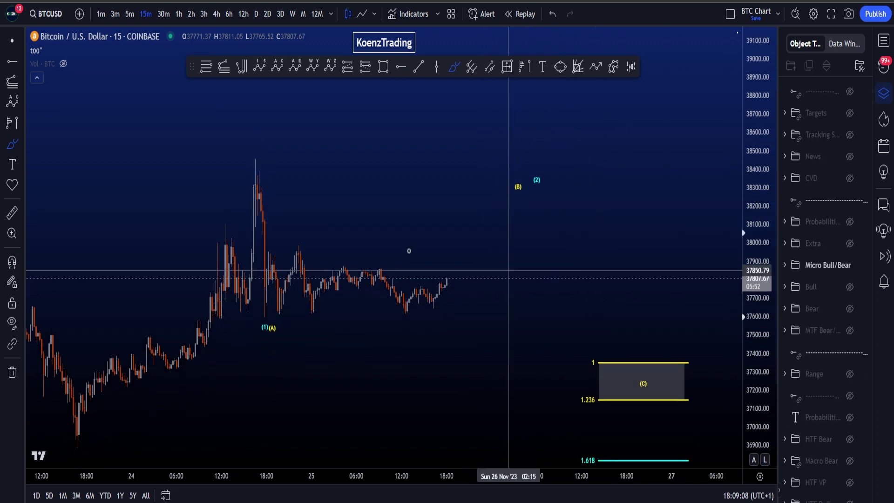
pyautogui.moveTo(295, 162)
pyautogui.mouseDown()
pyautogui.moveTo(222, 156)
pyautogui.moveTo(229, 160)
pyautogui.mouseUp()
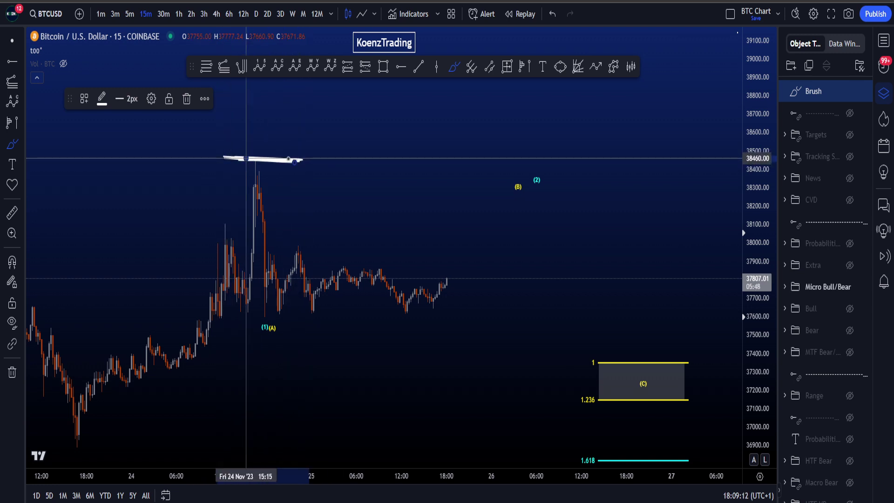
pyautogui.press('Delete')
# - Show the Targets drawing group over the Micro Bull/Bear count
pyautogui.click(850, 114)
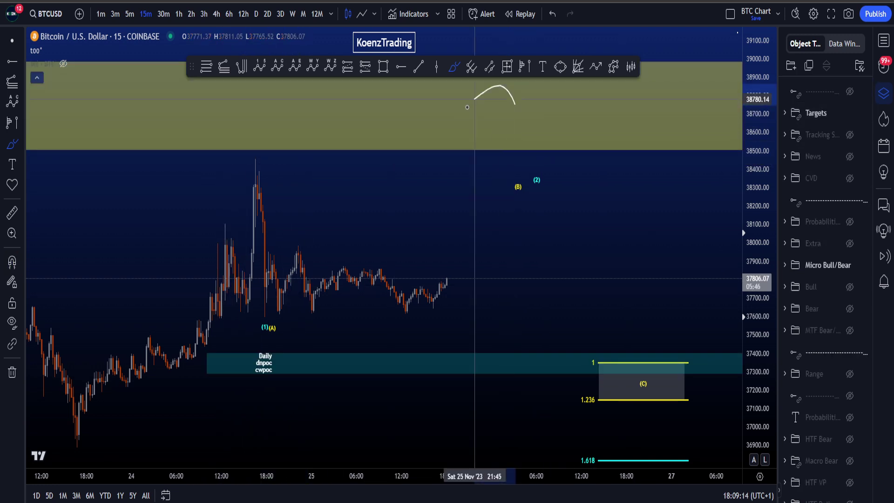
# - Brush an arc in the olive zone near 38780, delete it, and toggle the Targets drawing group off and back on
pyautogui.moveTo(475, 100); pyautogui.dragTo(461, 84)
pyautogui.press('Delete')
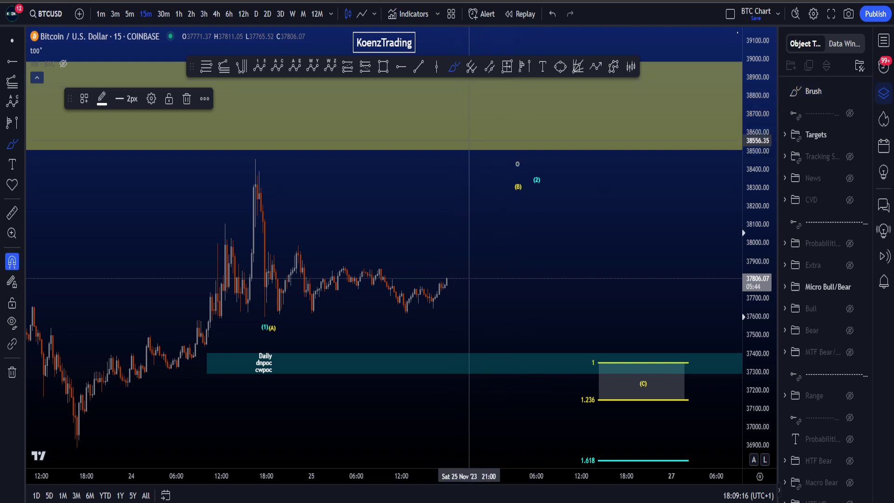
pyautogui.click(850, 115)
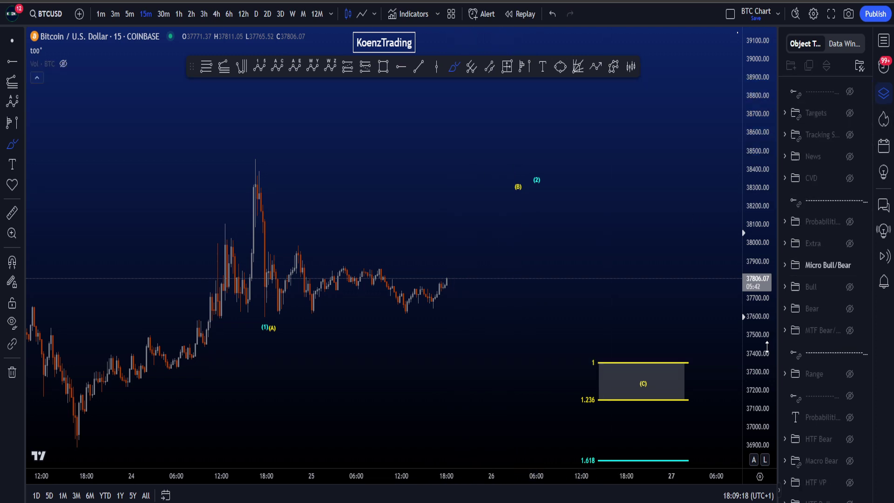
pyautogui.click(849, 115)
# - Brush strokes near the top of the (C) box and along the teal Daily band at about 37400, and undo both
pyautogui.moveTo(668, 350)
pyautogui.mouseDown()
pyautogui.moveTo(557, 368)
pyautogui.moveTo(638, 343)
pyautogui.mouseUp()
pyautogui.hotkey('ctrl', 'z')
pyautogui.moveTo(529, 346)
pyautogui.mouseDown()
pyautogui.moveTo(439, 339)
pyautogui.moveTo(463, 350)
pyautogui.mouseUp()
pyautogui.hotkey('ctrl', 'z')
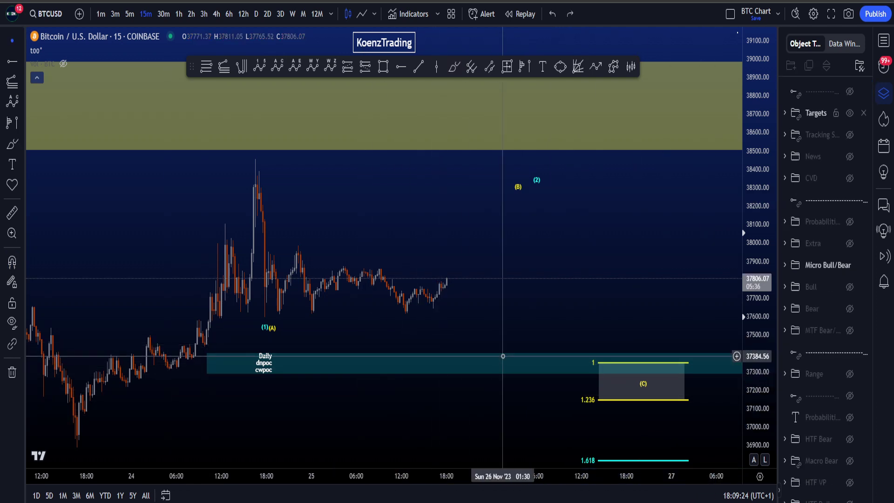
# - Select the teal Daily band, clear the selection, and show the Extra drawing group on the chart
pyautogui.click(507, 361)
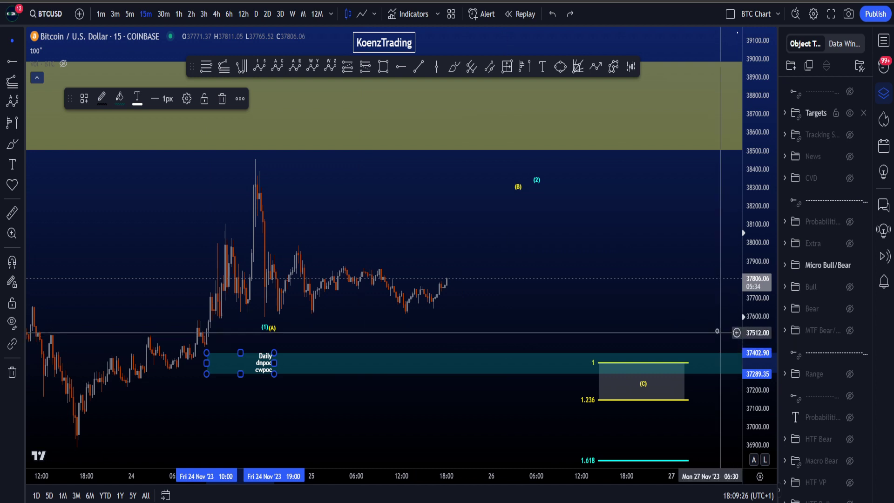
pyautogui.moveTo(717, 331)
pyautogui.mouseDown()
pyautogui.moveTo(663, 323)
pyautogui.moveTo(702, 322)
pyautogui.mouseUp()
pyautogui.click(850, 244)
pyautogui.moveTo(753, 376); pyautogui.dragTo(758, 282)
# - Brush a stroke beside the recent lows at the red 0.886 level and undo it
pyautogui.click(458, 68)
pyautogui.moveTo(466, 333); pyautogui.dragTo(473, 331)
pyautogui.hotkey('ctrl', 'z')
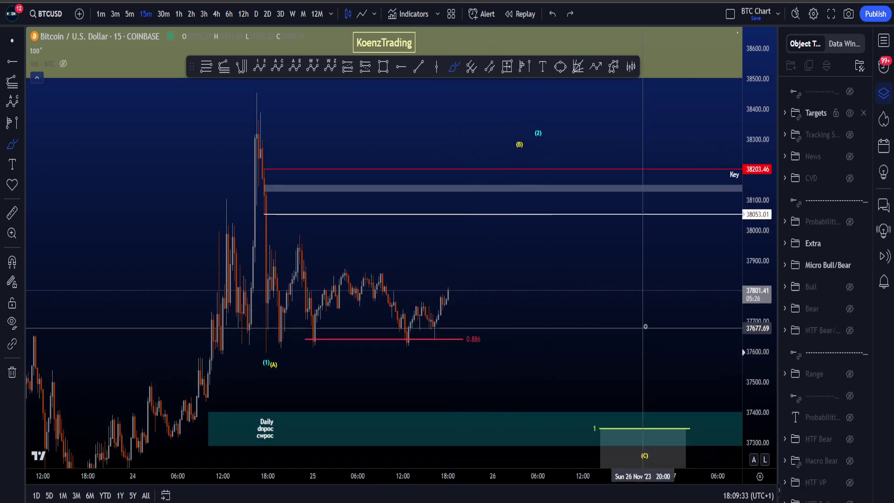
# - Circle the sharp drop candle around the 38053.01 line several times, undoing each brush stroke
pyautogui.moveTo(761, 302); pyautogui.dragTo(761, 315)
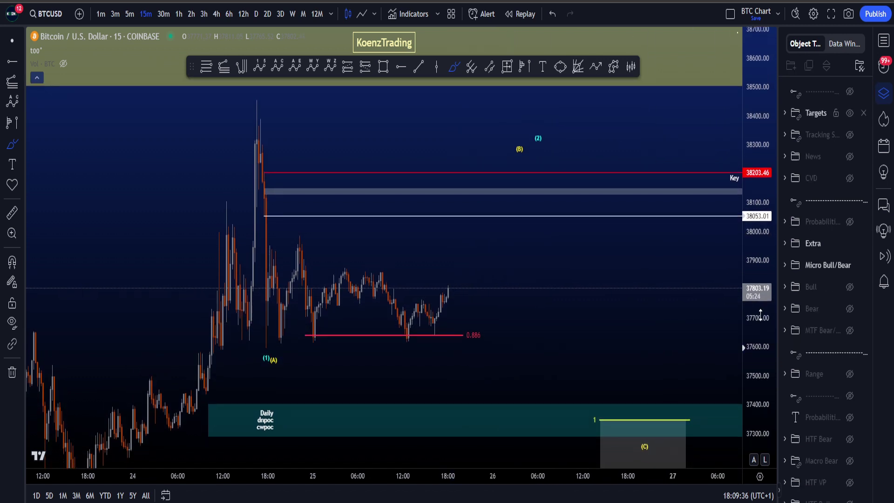
pyautogui.scroll(2, 596, 315)
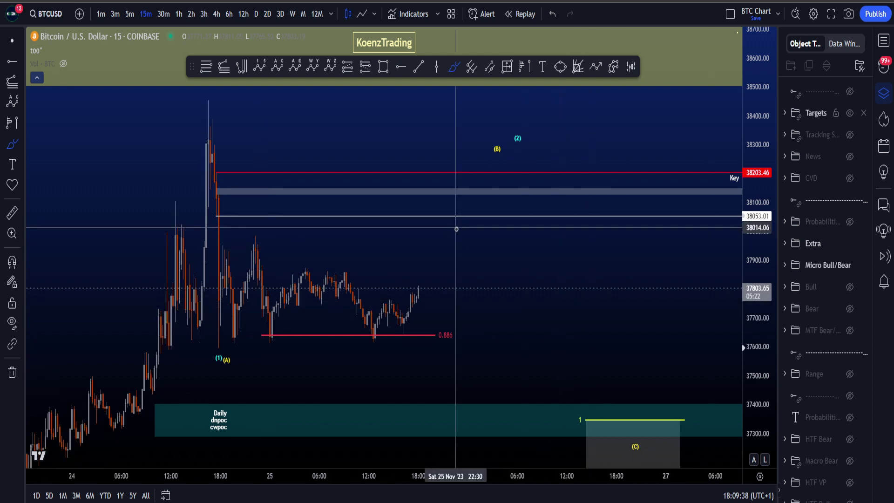
pyautogui.moveTo(227, 243)
pyautogui.mouseDown()
pyautogui.moveTo(207, 224)
pyautogui.moveTo(226, 244)
pyautogui.moveTo(207, 210)
pyautogui.mouseUp()
pyautogui.hotkey('ctrl', 'z')
pyautogui.hotkey('ctrl', 'z')
pyautogui.scroll(3, 214, 241)
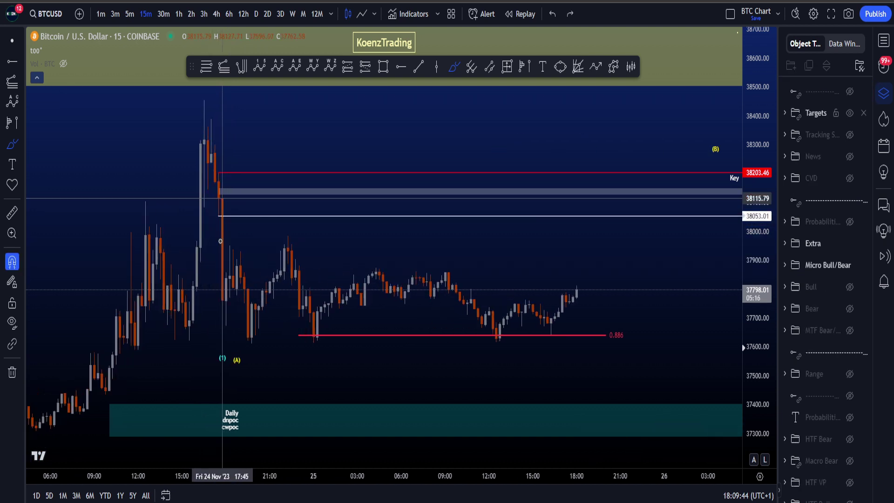
pyautogui.moveTo(211, 211); pyautogui.dragTo(229, 285)
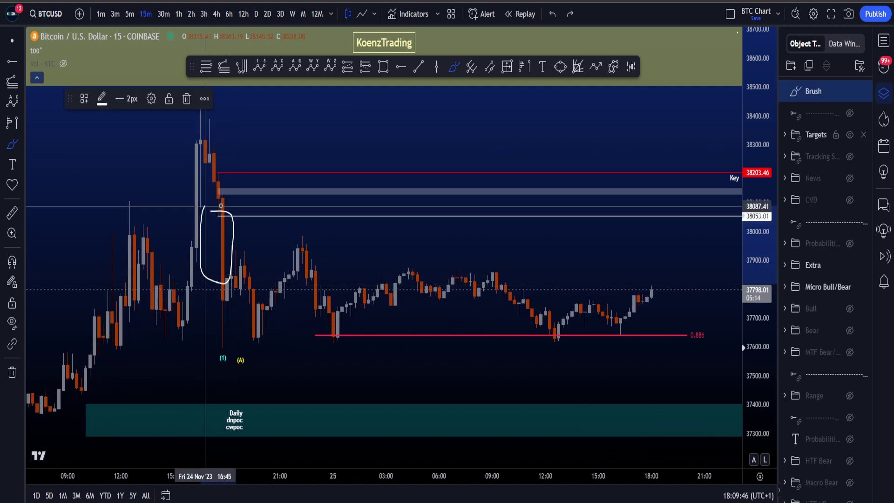
pyautogui.hotkey('ctrl', 'z')
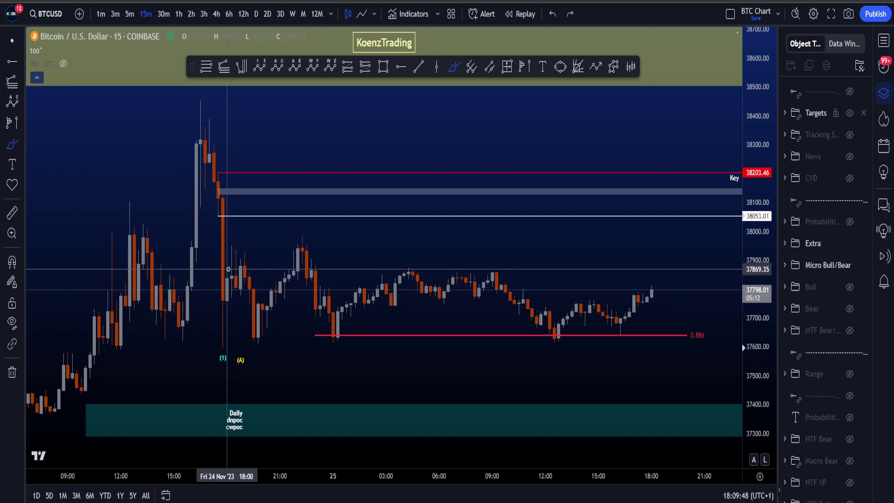
pyautogui.moveTo(223, 269)
pyautogui.mouseDown()
pyautogui.moveTo(210, 269)
pyautogui.moveTo(218, 272)
pyautogui.mouseUp()
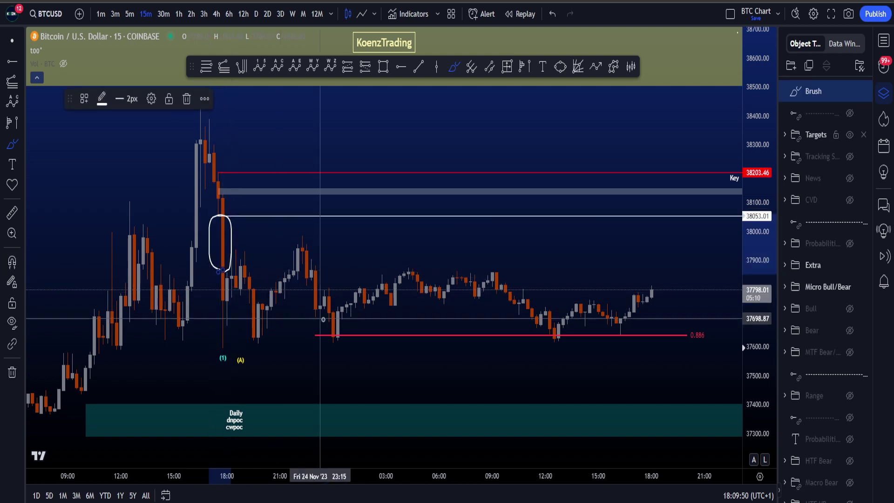
pyautogui.hotkey('ctrl', 'z')
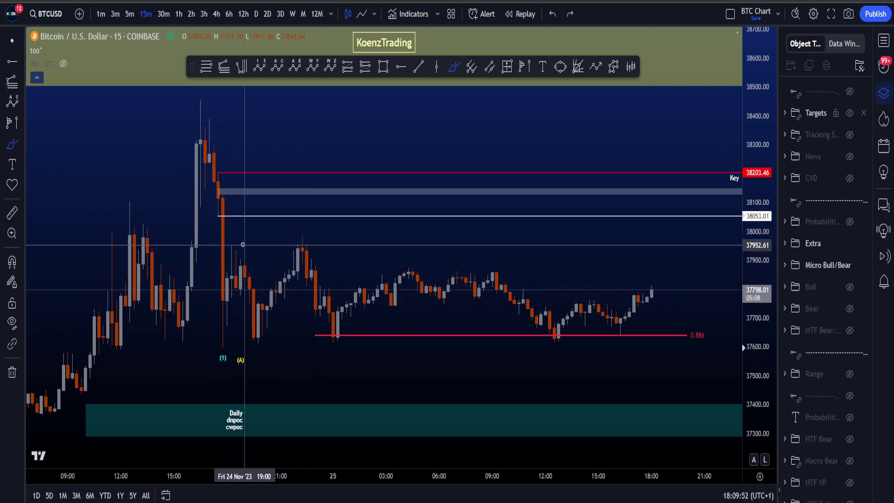
# - Brush the zigzag swings down to about 37600, loop from the following high to the 38053.01 line, and undo both strokes
pyautogui.moveTo(243, 244); pyautogui.dragTo(336, 347)
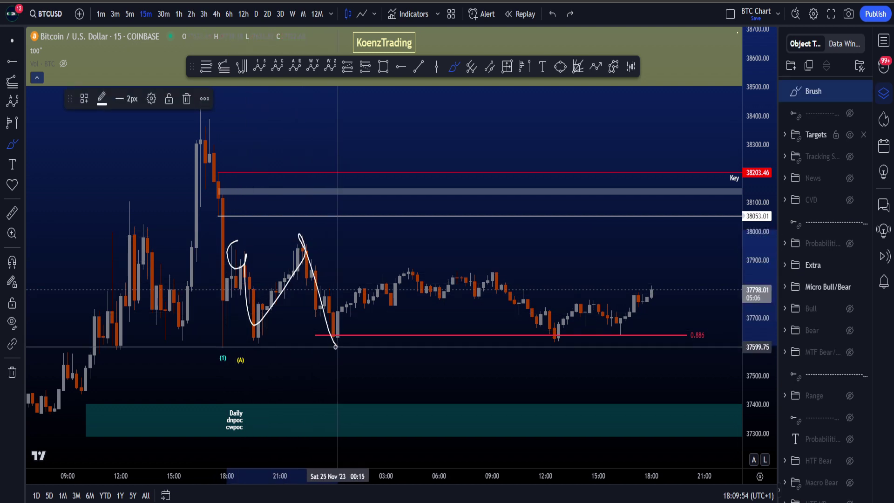
pyautogui.hotkey('ctrl', 'z')
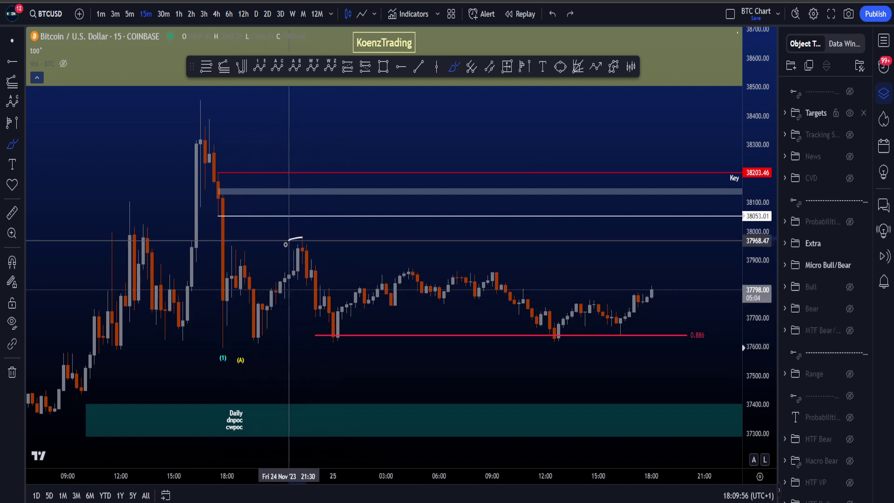
pyautogui.moveTo(285, 244); pyautogui.dragTo(296, 243)
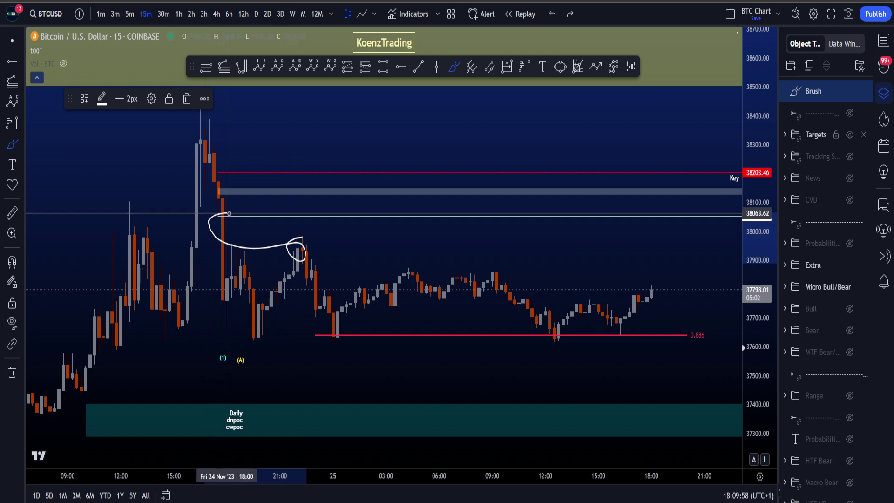
pyautogui.hotkey('ctrl', 'z')
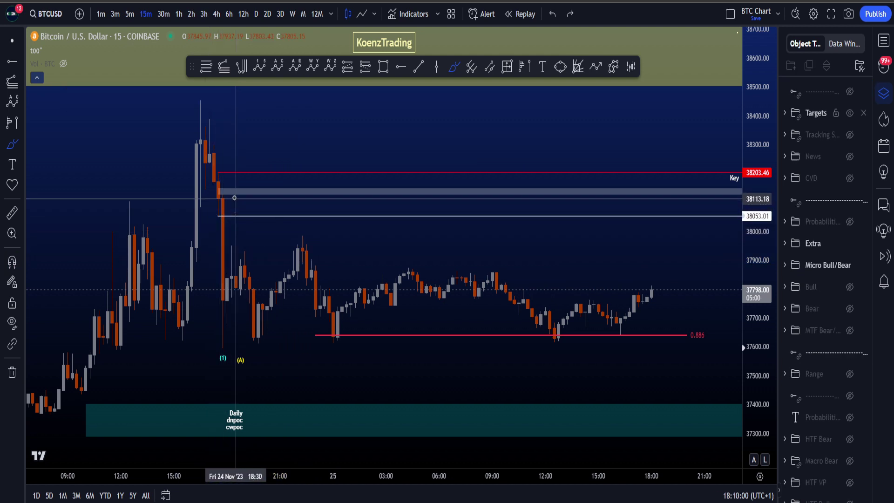
# - Brush around the start of the grey zone on the 15-minute and 5-minute charts, undoing each stroke
pyautogui.moveTo(234, 184); pyautogui.dragTo(223, 202)
pyautogui.hotkey('ctrl', 'z')
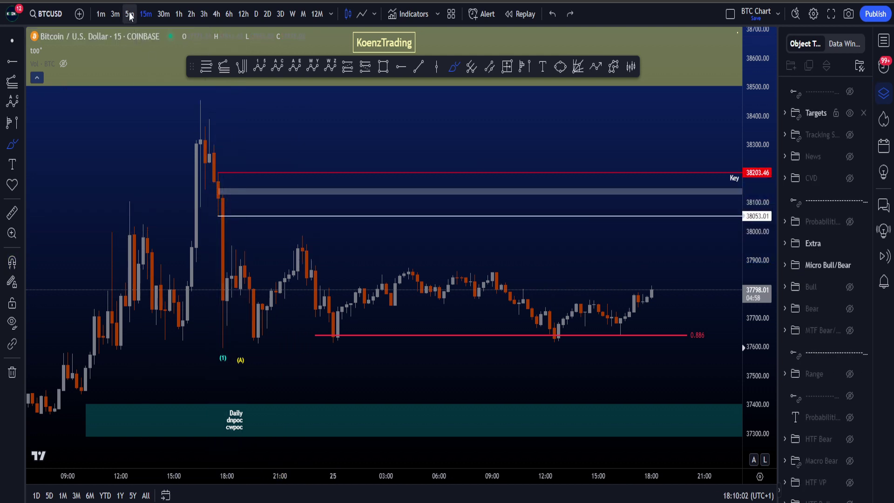
pyautogui.click(129, 14)
pyautogui.scroll(6, 326, 255)
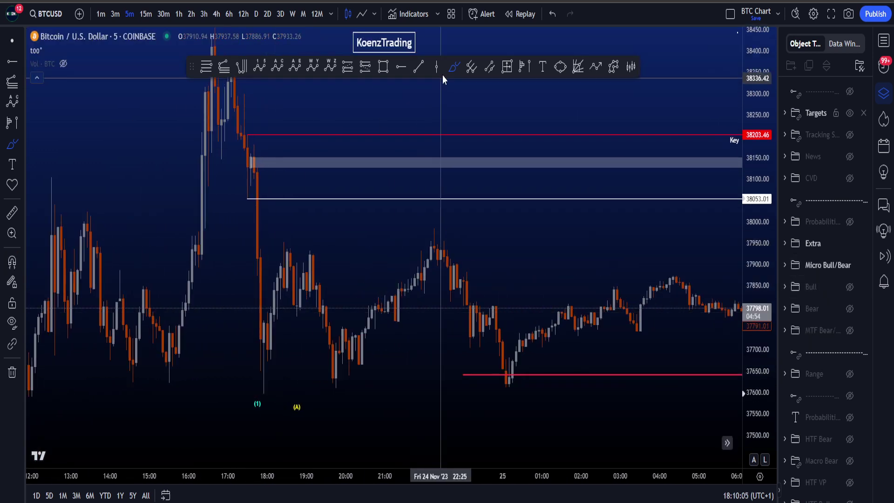
pyautogui.moveTo(263, 157); pyautogui.dragTo(249, 176)
pyautogui.hotkey('ctrl', 'z')
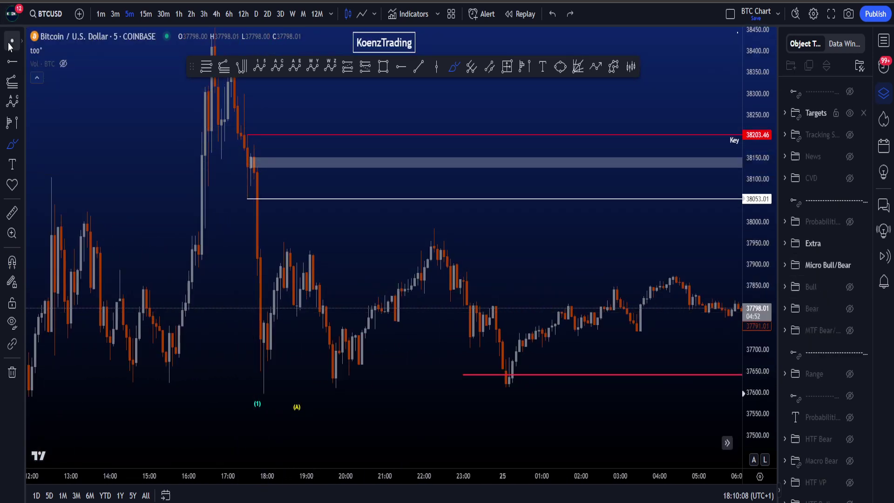
# - Select the grey zone between the 38203.46 and 38053.01 lines, and return the chart to the 15-minute timeframe
pyautogui.click(317, 164)
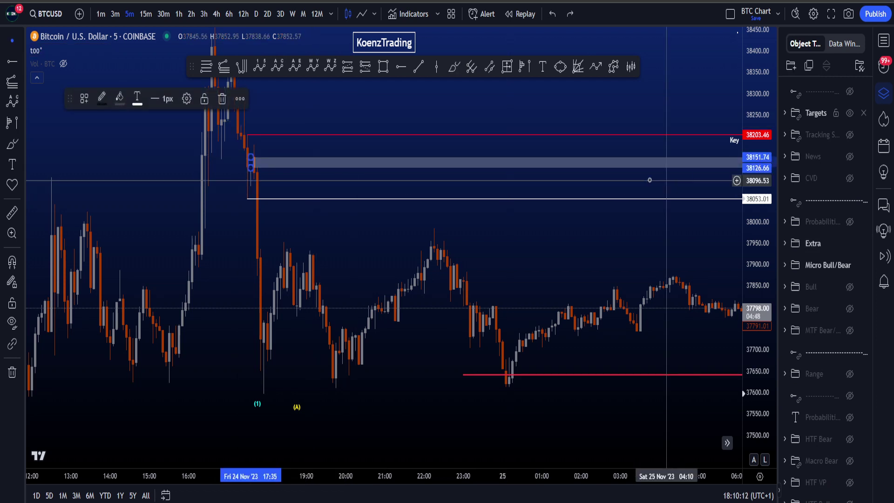
pyautogui.moveTo(650, 180); pyautogui.dragTo(466, 196)
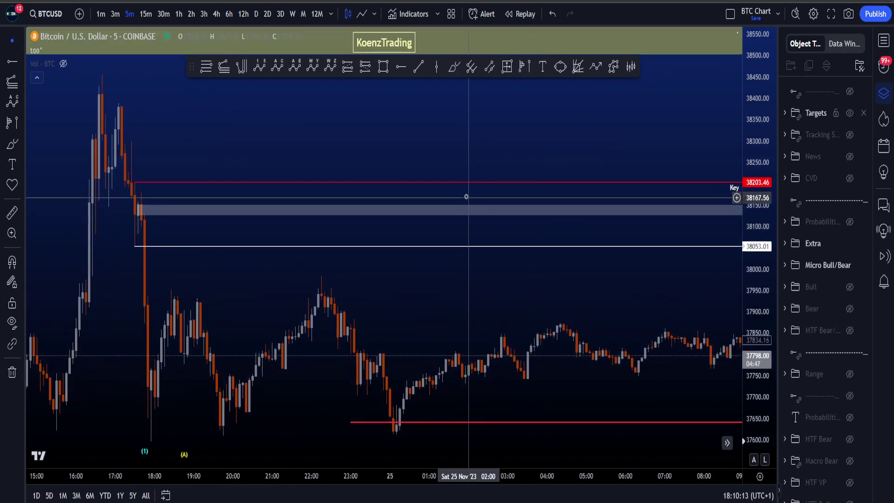
pyautogui.click(146, 15)
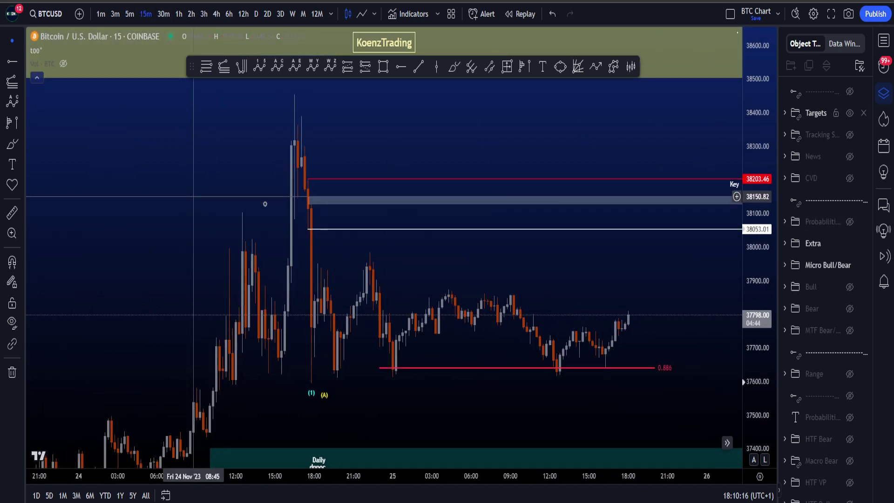
# - Brush a bracket around the peak candles above the Key line and a stroke along the 38053.01 line, undoing both
pyautogui.moveTo(629, 266); pyautogui.dragTo(608, 282)
pyautogui.scroll(3, 363, 190)
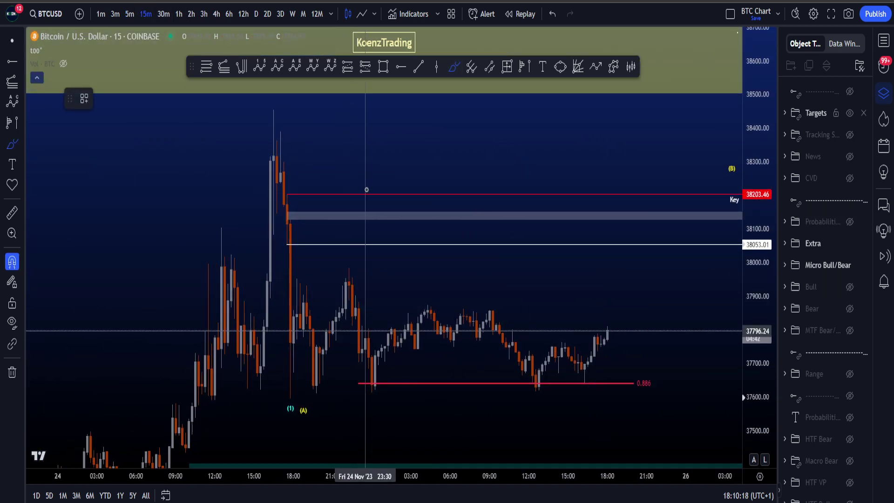
pyautogui.moveTo(271, 206); pyautogui.dragTo(216, 141)
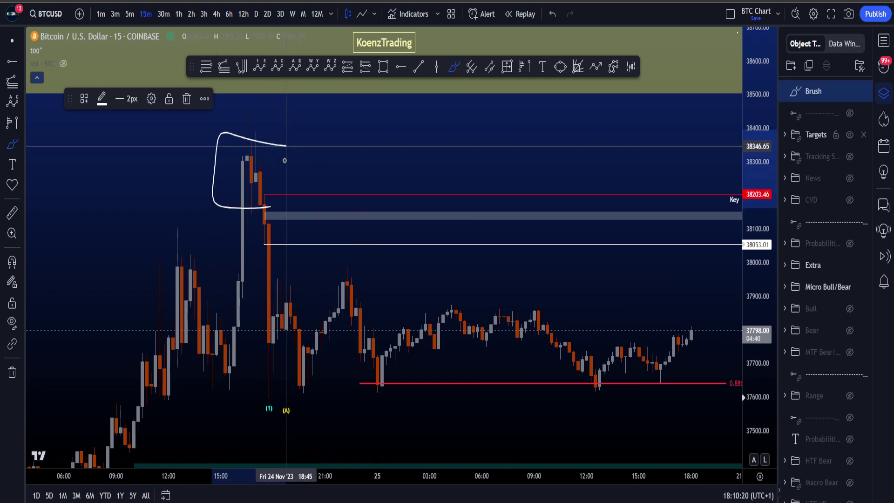
pyautogui.hotkey('ctrl', 'z')
pyautogui.moveTo(416, 246)
pyautogui.mouseDown()
pyautogui.moveTo(556, 209)
pyautogui.moveTo(391, 209)
pyautogui.moveTo(531, 245)
pyautogui.mouseUp()
pyautogui.hotkey('ctrl', 'z')
# - Brush the drop from the peak to the (1) low and a stroke along the grey zone near 38145, undoing both
pyautogui.scroll(2, 544, 252)
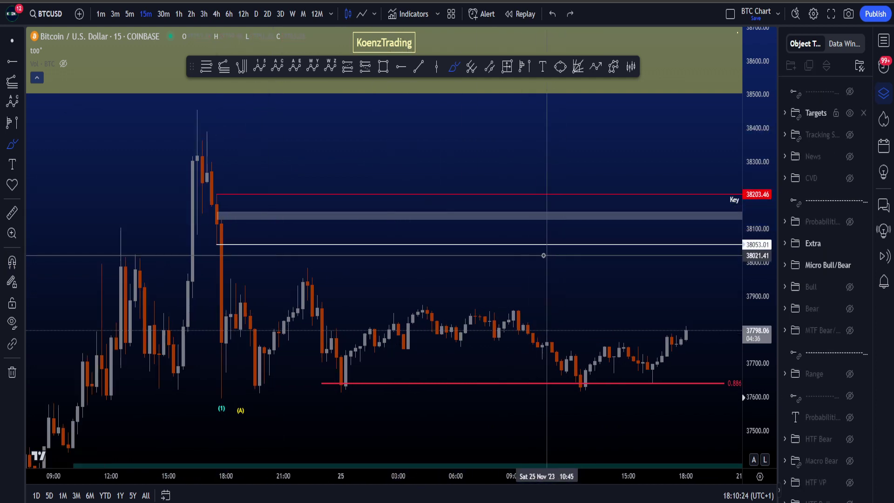
pyautogui.moveTo(194, 100); pyautogui.dragTo(229, 367)
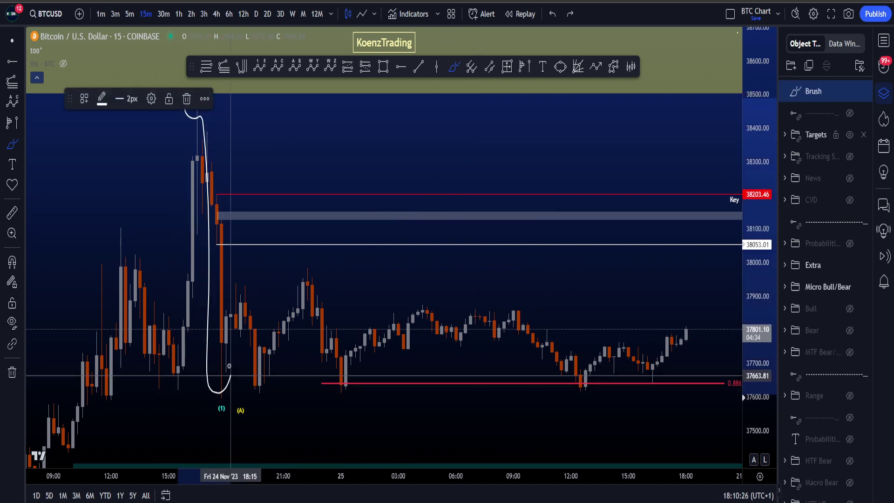
pyautogui.hotkey('ctrl', 'z')
pyautogui.moveTo(551, 214); pyautogui.dragTo(489, 214)
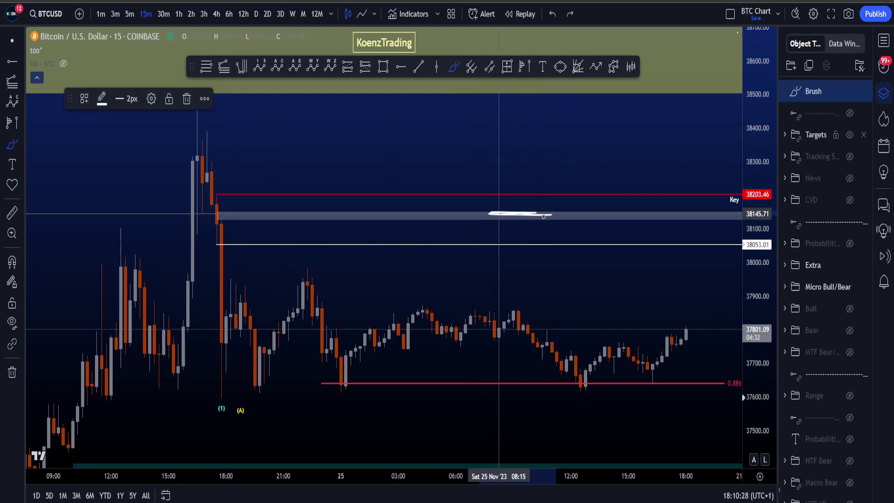
pyautogui.hotkey('ctrl', 'z')
# - Move the (B) and (2) wave points earlier in time and down to about 38220, just above the red Key line
pyautogui.scroll(-2, 521, 216)
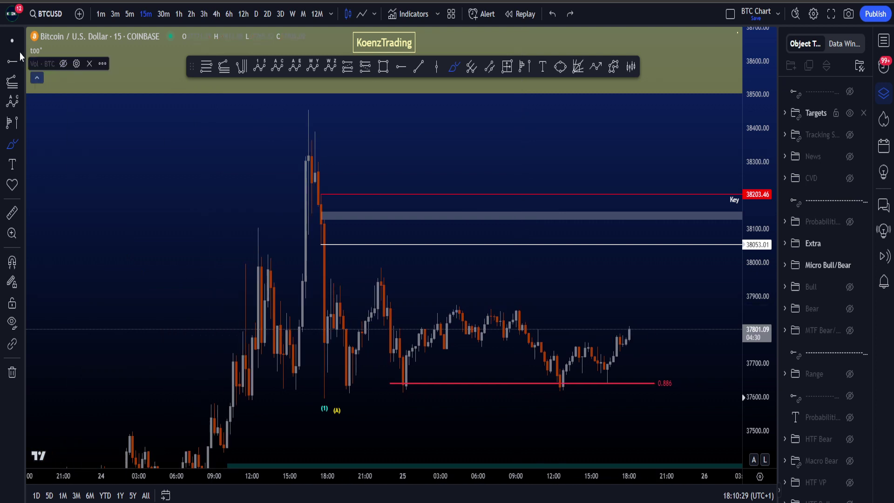
pyautogui.moveTo(631, 287); pyautogui.dragTo(514, 273)
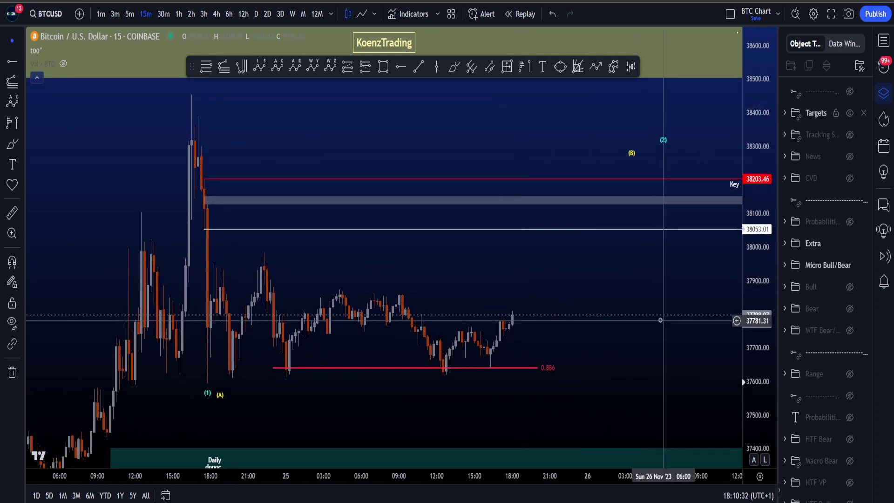
pyautogui.moveTo(629, 297); pyautogui.dragTo(559, 297)
pyautogui.moveTo(563, 152); pyautogui.dragTo(521, 161)
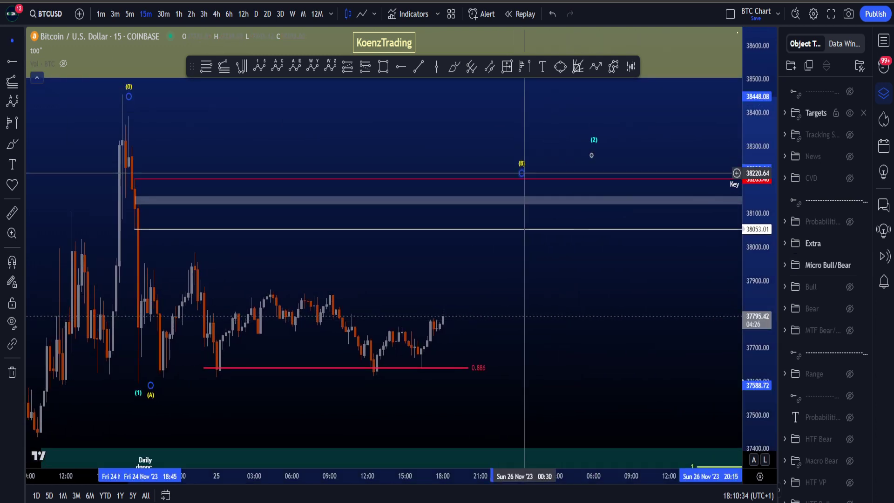
pyautogui.moveTo(600, 128); pyautogui.dragTo(499, 163)
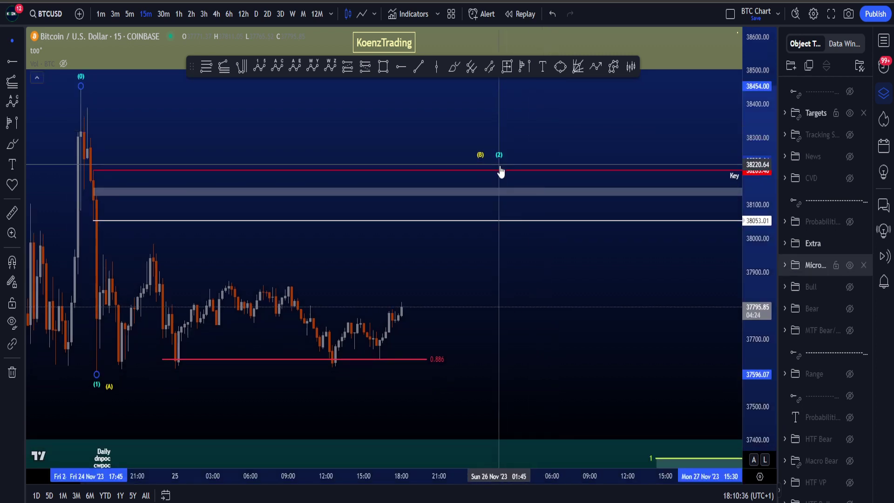
# - Brush a stroke along the 38203.46 line below (B) and (2) and a loop around the (C) box, removing both
pyautogui.moveTo(548, 322); pyautogui.dragTo(494, 269)
pyautogui.scroll(-3, 517, 266)
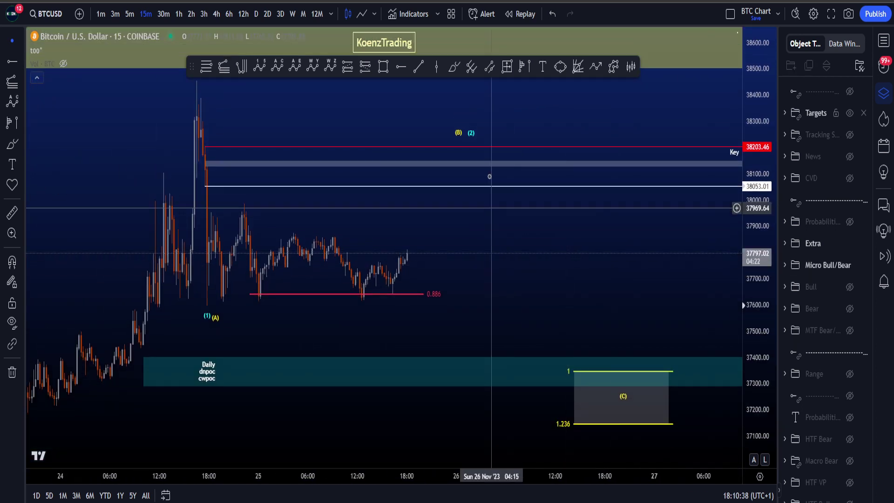
pyautogui.click(454, 67)
pyautogui.moveTo(437, 146)
pyautogui.mouseDown()
pyautogui.moveTo(489, 146)
pyautogui.moveTo(437, 147)
pyautogui.mouseUp()
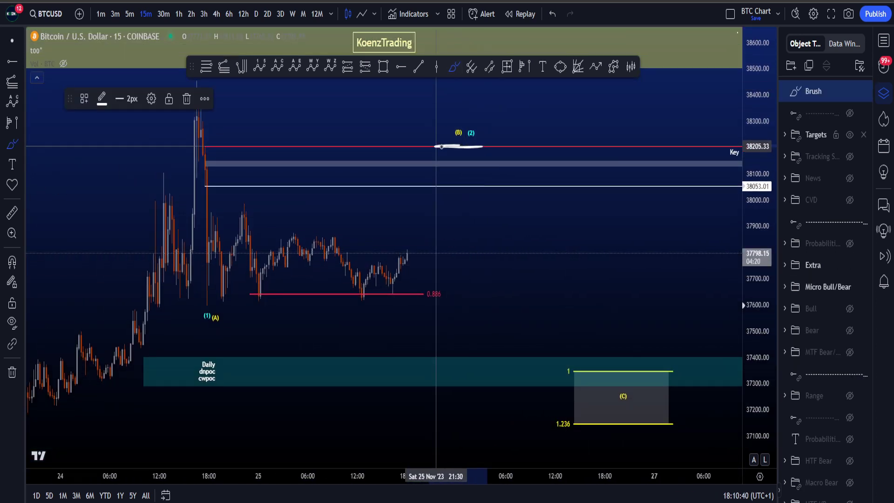
pyautogui.hotkey('ctrl', 'z')
pyautogui.moveTo(623, 364)
pyautogui.mouseDown()
pyautogui.moveTo(540, 370)
pyautogui.moveTo(670, 440)
pyautogui.moveTo(677, 369)
pyautogui.moveTo(443, 327)
pyautogui.moveTo(383, 383)
pyautogui.mouseUp()
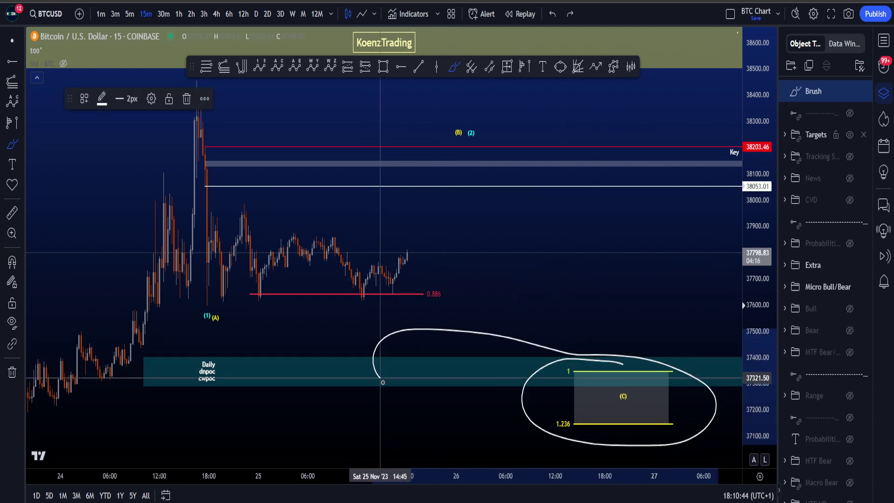
pyautogui.press('Delete')
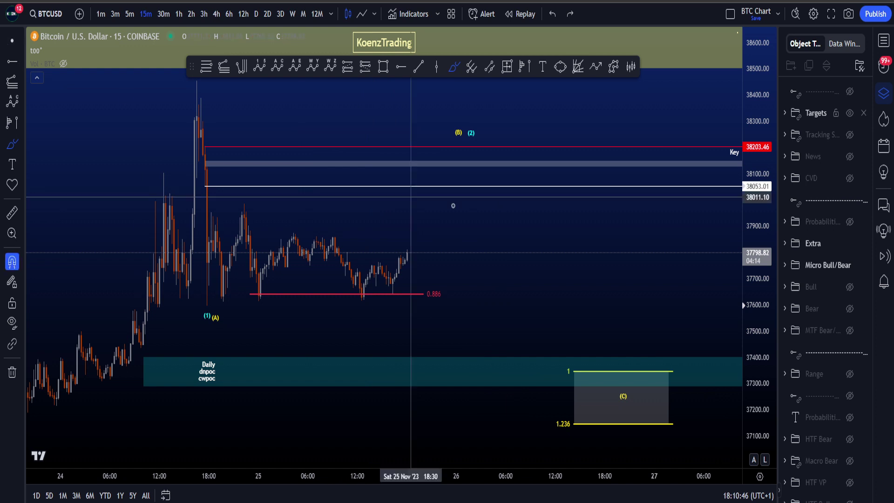
# - Brush an arc rising before the (C) box and falling through it to the 1.618 level, then undo it
pyautogui.scroll(-3, 453, 206)
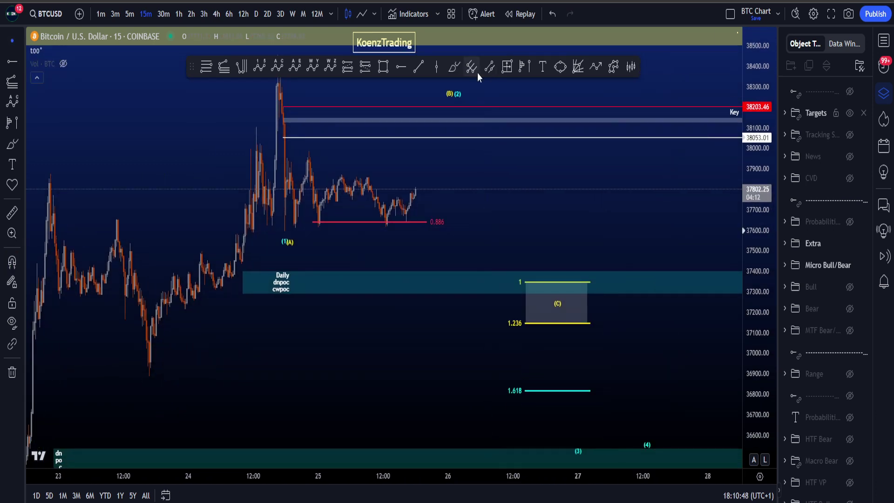
pyautogui.moveTo(491, 258)
pyautogui.mouseDown()
pyautogui.moveTo(497, 237)
pyautogui.moveTo(591, 344)
pyautogui.moveTo(600, 395)
pyautogui.mouseUp()
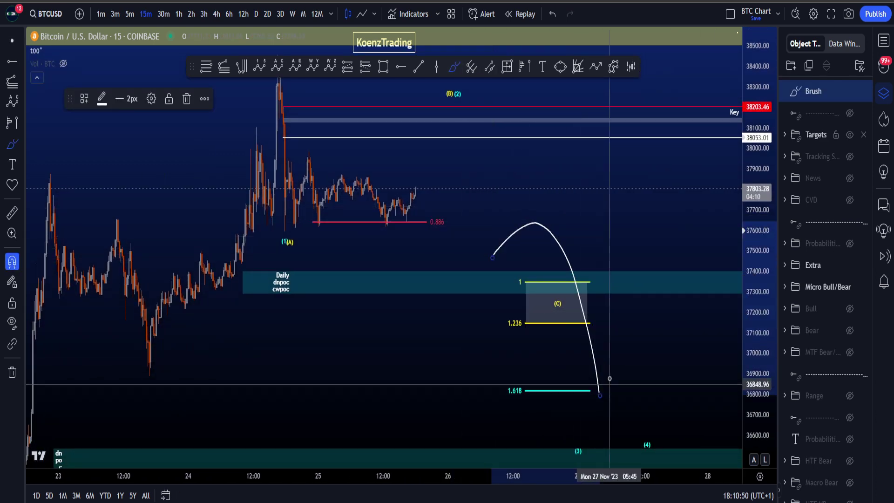
pyautogui.hotkey('ctrl', 'z')
# - Brush a stroke descending past the (C) box to the (3) zone and a mark near the 1.618 line, undoing both
pyautogui.moveTo(762, 341); pyautogui.dragTo(761, 347)
pyautogui.scroll(-1, 761, 347)
pyautogui.moveTo(537, 258)
pyautogui.mouseDown()
pyautogui.moveTo(489, 275)
pyautogui.moveTo(549, 350)
pyautogui.moveTo(569, 419)
pyautogui.moveTo(552, 439)
pyautogui.mouseUp()
pyautogui.hotkey('ctrl', 'z')
pyautogui.hotkey('ctrl', 'z')
pyautogui.moveTo(543, 357)
pyautogui.mouseDown()
pyautogui.moveTo(534, 386)
pyautogui.moveTo(551, 360)
pyautogui.mouseUp()
pyautogui.hotkey('ctrl', 'z')
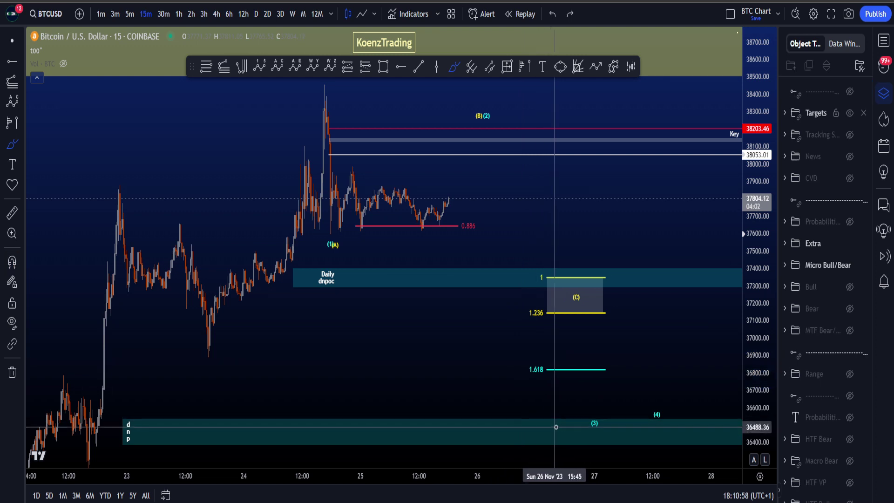
# - Brush circles beside the (3) label in the lower teal zone, removing them
pyautogui.moveTo(576, 418)
pyautogui.mouseDown()
pyautogui.moveTo(535, 430)
pyautogui.moveTo(555, 414)
pyautogui.moveTo(579, 419)
pyautogui.moveTo(562, 445)
pyautogui.mouseUp()
pyautogui.hotkey('ctrl', 'z')
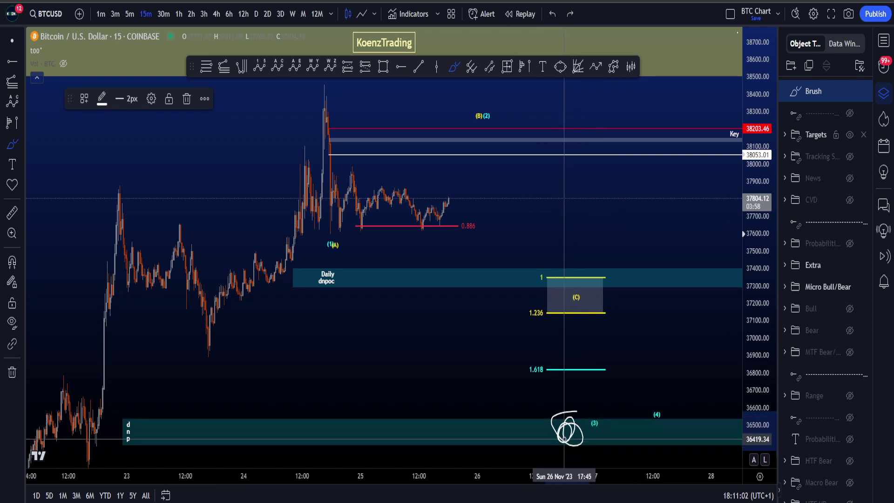
pyautogui.hotkey('ctrl', 'z')
# - Brush loops around the (1) low, the following high and the three lows at the 0.886 line, linking them, and undo the strokes
pyautogui.moveTo(766, 385); pyautogui.dragTo(766, 261)
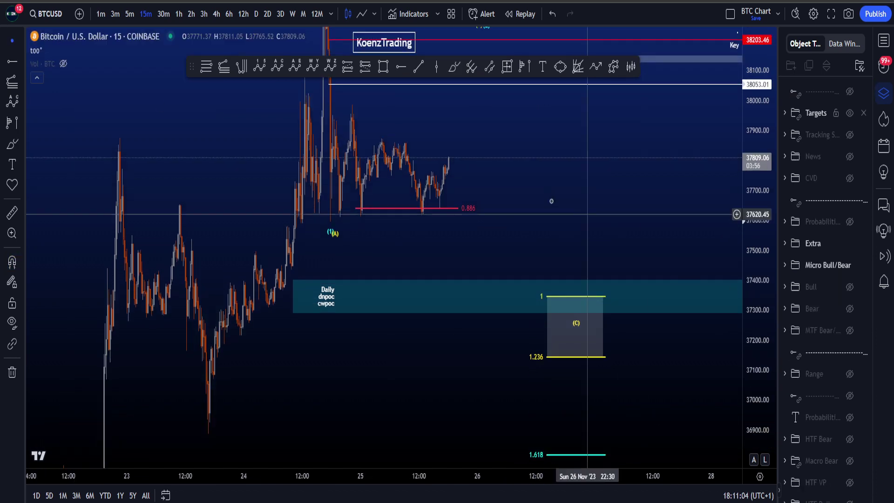
pyautogui.moveTo(554, 209); pyautogui.dragTo(603, 316)
pyautogui.scroll(5, 540, 320)
pyautogui.scroll(3, 612, 339)
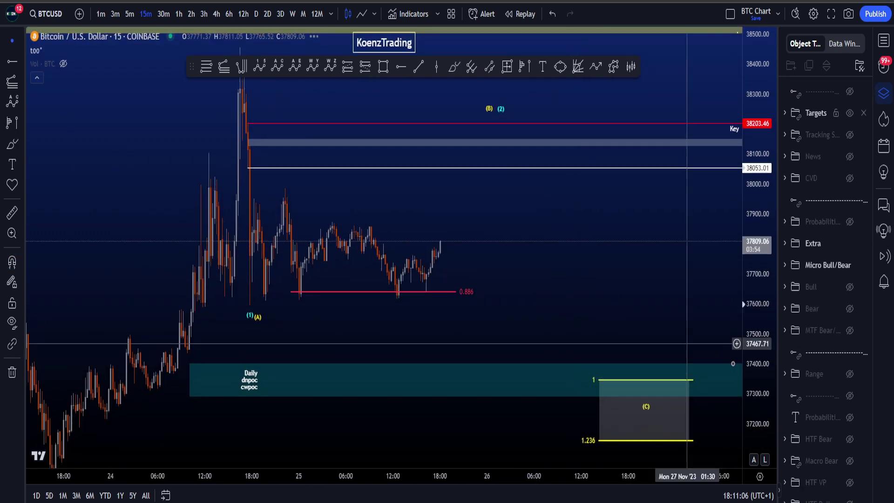
pyautogui.scroll(2, 539, 300)
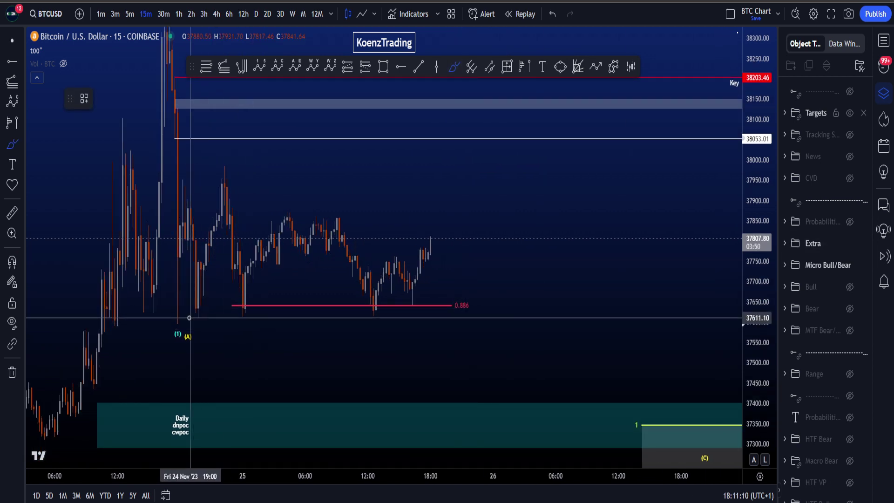
pyautogui.moveTo(190, 318)
pyautogui.mouseDown()
pyautogui.moveTo(172, 341)
pyautogui.moveTo(233, 177)
pyautogui.moveTo(208, 164)
pyautogui.moveTo(240, 229)
pyautogui.moveTo(232, 330)
pyautogui.moveTo(250, 311)
pyautogui.moveTo(377, 298)
pyautogui.moveTo(416, 321)
pyautogui.moveTo(421, 298)
pyautogui.moveTo(422, 308)
pyautogui.mouseUp()
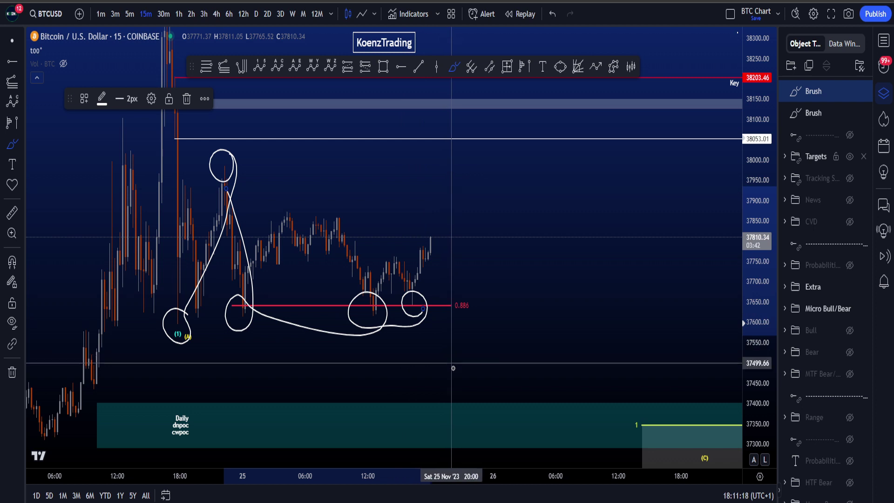
pyautogui.hotkey('ctrl', 'z')
pyautogui.hotkey('ctrl', 'z')
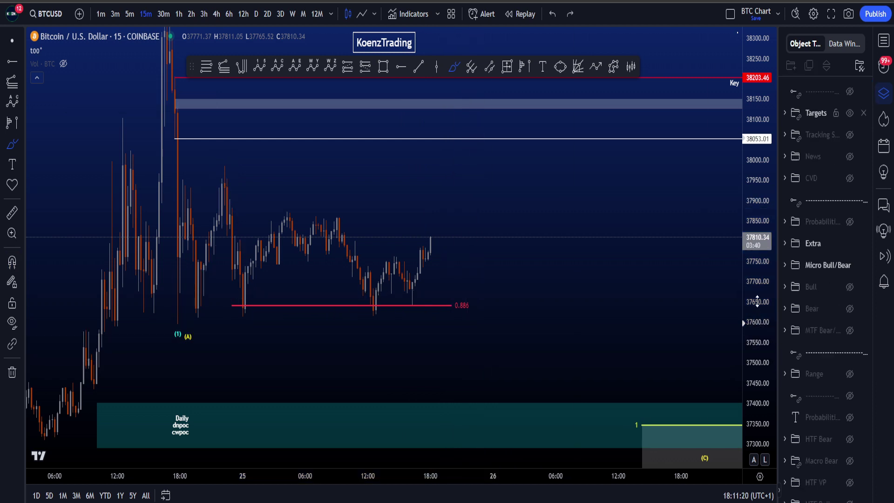
# - Brush a loop around the 0.886 label and a stroke above the latest candles, undoing both
pyautogui.moveTo(757, 302); pyautogui.dragTo(758, 315)
pyautogui.moveTo(439, 310); pyautogui.dragTo(438, 300)
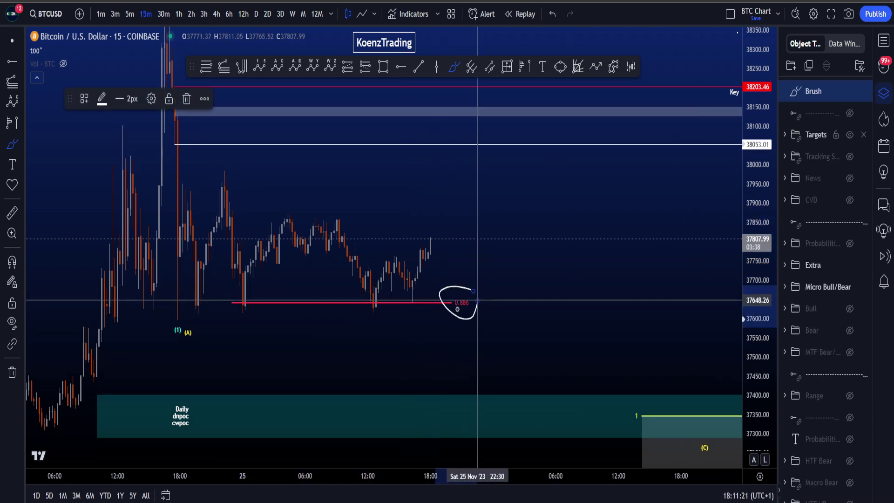
pyautogui.hotkey('ctrl', 'z')
pyautogui.moveTo(337, 250)
pyautogui.mouseDown()
pyautogui.moveTo(370, 298)
pyautogui.moveTo(393, 284)
pyautogui.moveTo(430, 200)
pyautogui.mouseUp()
pyautogui.hotkey('ctrl', 'z')
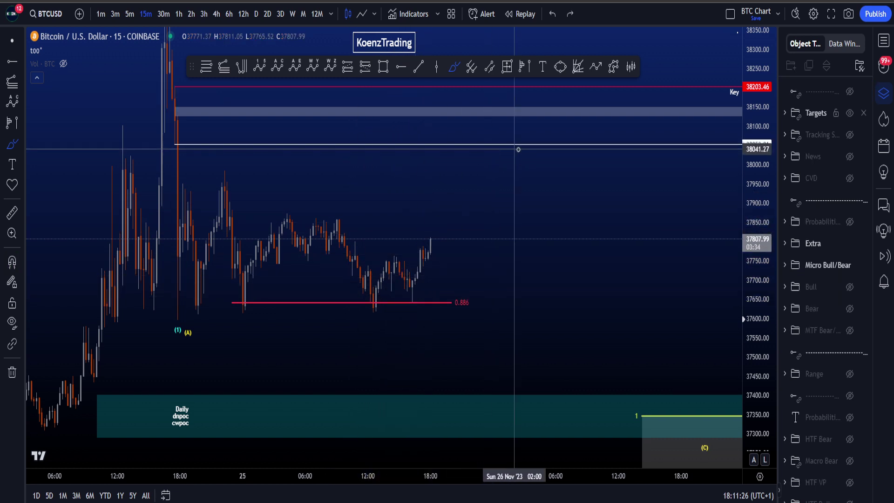
# - Brush two strokes downward from the 38053.01 line ahead of the latest candles, undoing both
pyautogui.moveTo(525, 145)
pyautogui.mouseDown()
pyautogui.moveTo(489, 143)
pyautogui.moveTo(498, 193)
pyautogui.moveTo(556, 198)
pyautogui.mouseUp()
pyautogui.moveTo(603, 147)
pyautogui.mouseDown()
pyautogui.moveTo(579, 173)
pyautogui.moveTo(619, 223)
pyautogui.moveTo(577, 339)
pyautogui.mouseUp()
pyautogui.hotkey('ctrl', 'z')
pyautogui.hotkey('ctrl', 'z')
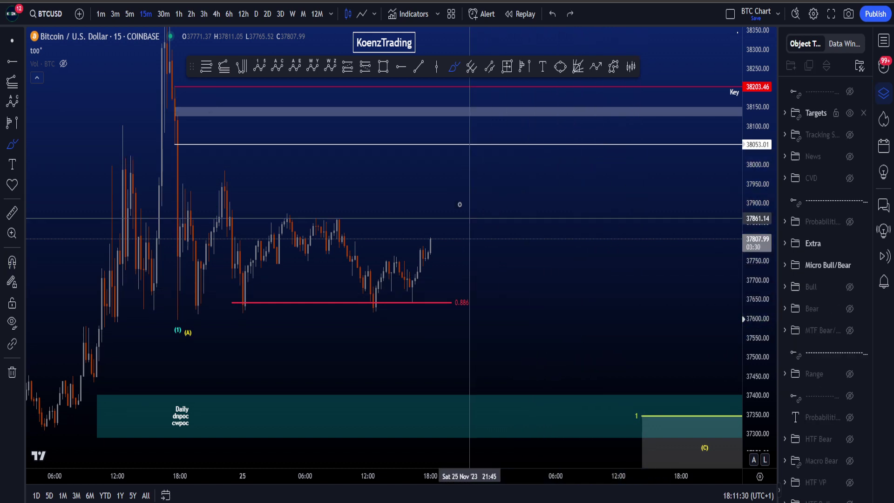
# - Brush an arrow arching over at the Key line, and a path from the peak via the (1) low and grey zone to the teal zone, undoing both
pyautogui.moveTo(762, 183); pyautogui.dragTo(759, 212)
pyautogui.moveTo(442, 176)
pyautogui.mouseDown()
pyautogui.moveTo(454, 101)
pyautogui.moveTo(503, 240)
pyautogui.mouseUp()
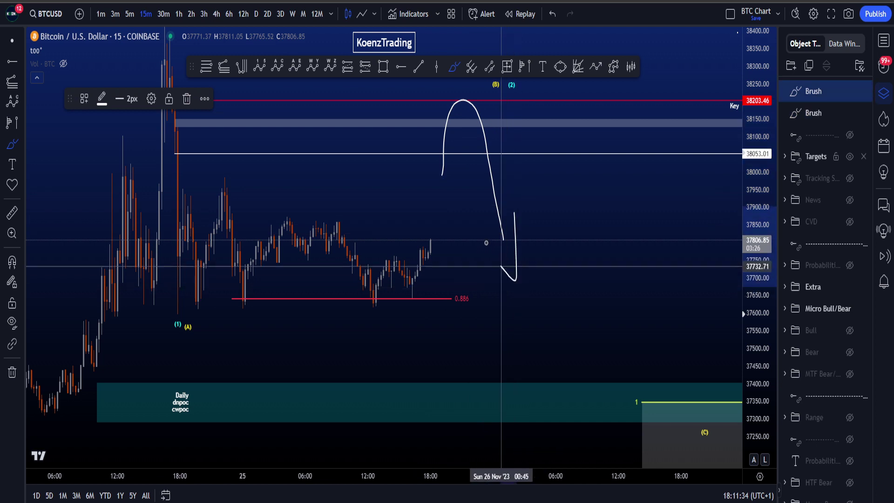
pyautogui.hotkey('ctrl', 'z')
pyautogui.hotkey('ctrl', 'z')
pyautogui.moveTo(172, 78)
pyautogui.mouseDown()
pyautogui.moveTo(175, 95)
pyautogui.moveTo(435, 180)
pyautogui.moveTo(538, 154)
pyautogui.moveTo(607, 442)
pyautogui.mouseUp()
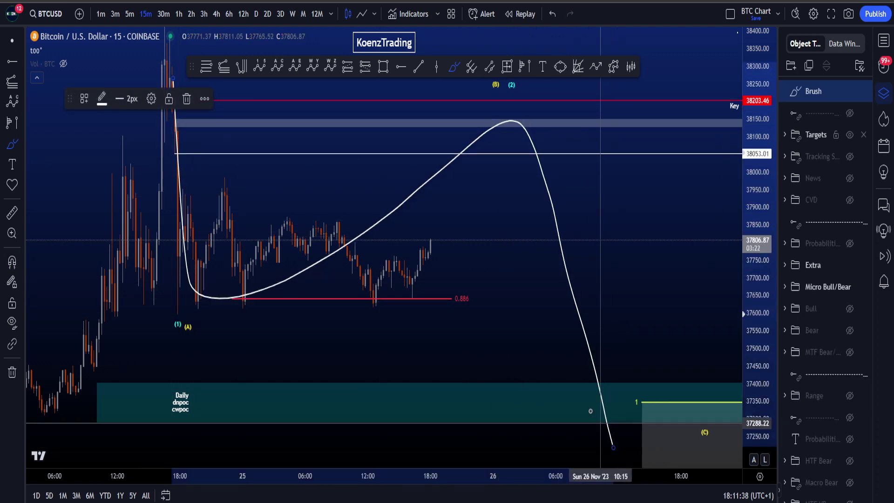
pyautogui.hotkey('ctrl', 'z')
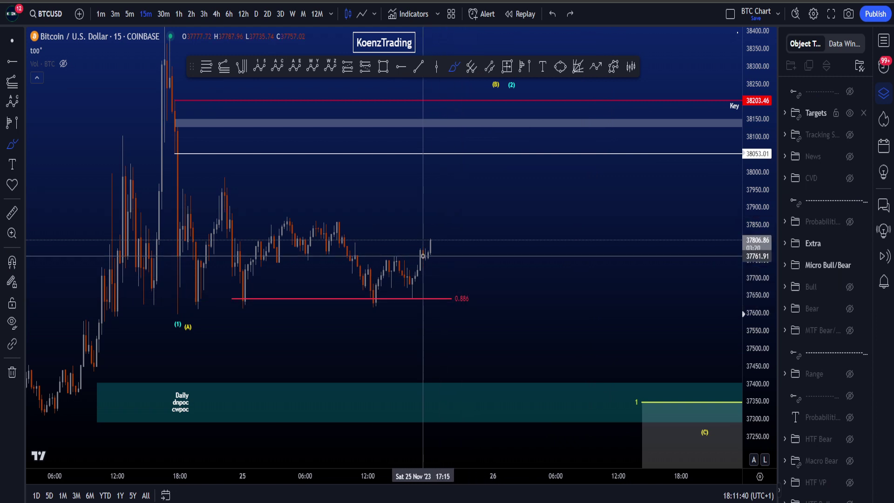
# - Brush an arrow from the latest candles up to the 38053.01 line plus an arc and falling arrows beyond it, undoing all strokes
pyautogui.moveTo(423, 255); pyautogui.dragTo(467, 169)
pyautogui.moveTo(438, 180); pyautogui.dragTo(459, 159)
pyautogui.moveTo(534, 156); pyautogui.dragTo(515, 198)
pyautogui.moveTo(545, 172); pyautogui.dragTo(556, 268)
pyautogui.moveTo(475, 190); pyautogui.dragTo(504, 126)
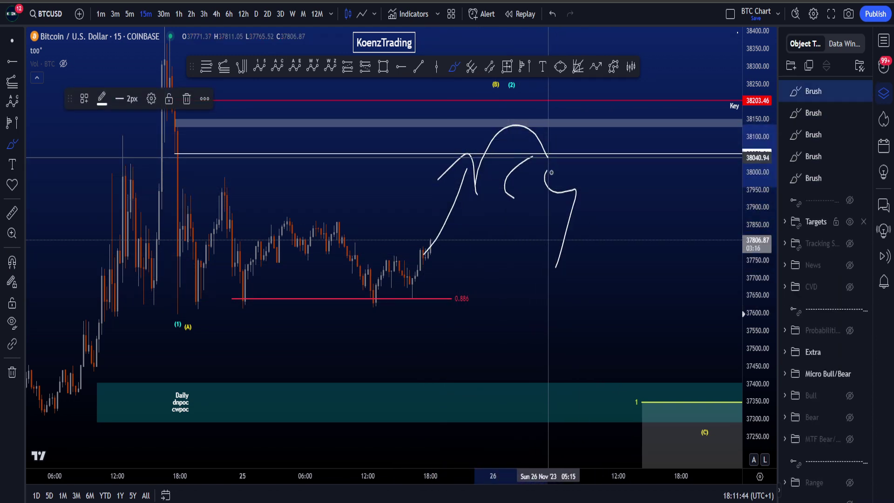
pyautogui.moveTo(551, 173); pyautogui.dragTo(575, 284)
pyautogui.moveTo(589, 226); pyautogui.dragTo(559, 293)
pyautogui.hotkey('ctrl', 'z')
pyautogui.hotkey('ctrl', 'z')
pyautogui.hotkey('ctrl', 'z')
pyautogui.hotkey('ctrl', 'z')
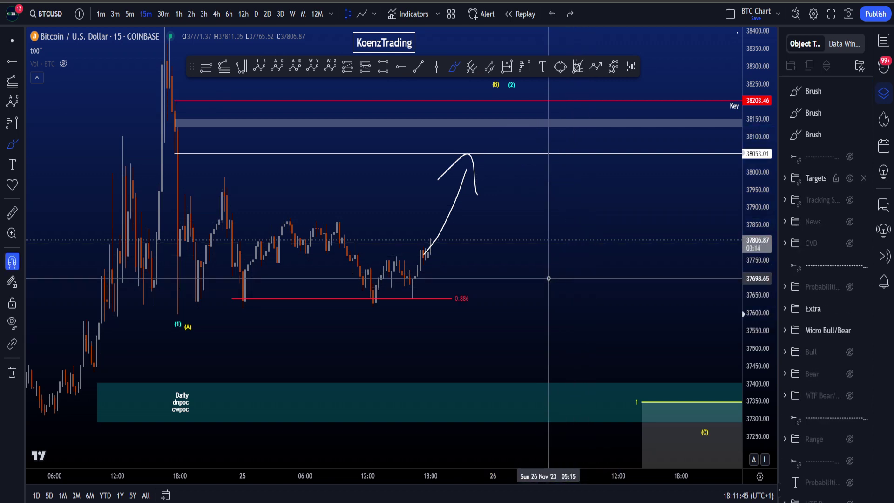
pyautogui.hotkey('ctrl', 'z')
# - Brush a wave path from the (1) low up to the grey zone and down, plus the initial drop from the peak, undoing both
pyautogui.moveTo(177, 292)
pyautogui.mouseDown()
pyautogui.moveTo(244, 186)
pyautogui.moveTo(366, 303)
pyautogui.moveTo(490, 127)
pyautogui.mouseUp()
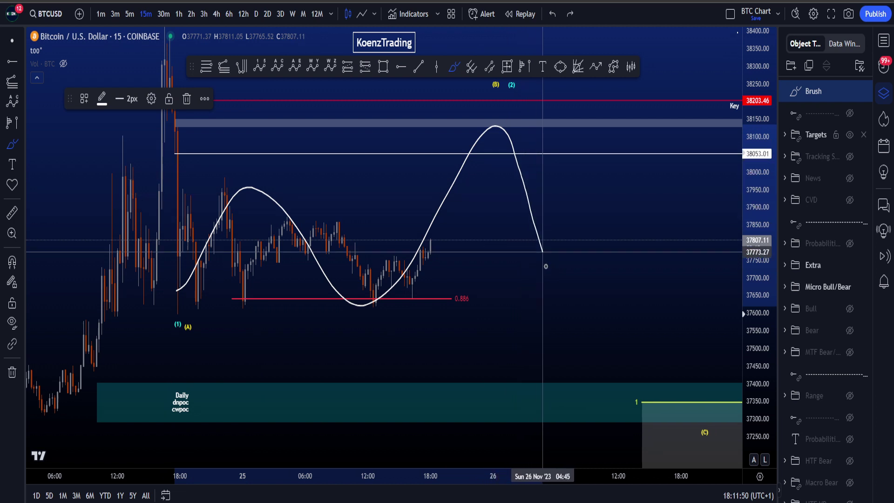
pyautogui.moveTo(543, 251); pyautogui.dragTo(591, 421)
pyautogui.moveTo(186, 72)
pyautogui.mouseDown()
pyautogui.moveTo(191, 325)
pyautogui.moveTo(264, 86)
pyautogui.moveTo(144, 210)
pyautogui.moveTo(214, 155)
pyautogui.moveTo(209, 270)
pyautogui.mouseUp()
pyautogui.hotkey('ctrl', 'z')
pyautogui.hotkey('ctrl', 'z')
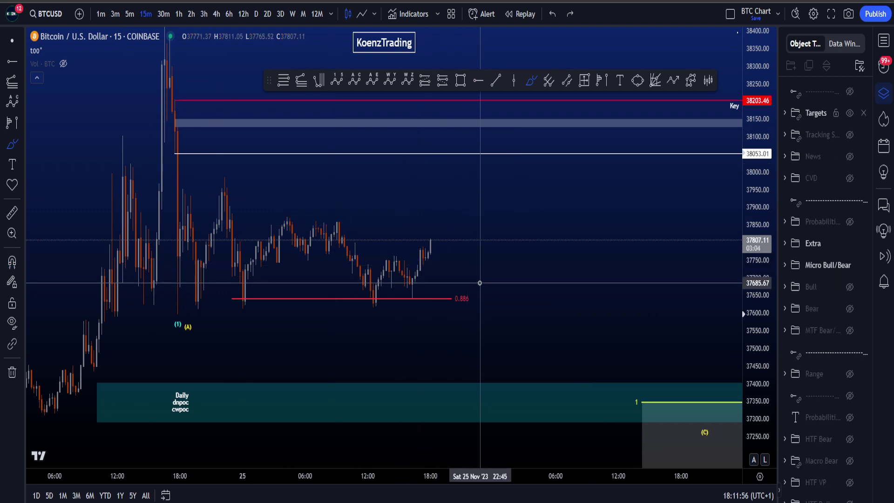
# - Brush a mark below the latest candles and a stroke from the recent lows up toward the Key line, undoing both
pyautogui.moveTo(479, 283); pyautogui.dragTo(465, 322)
pyautogui.hotkey('ctrl', 'z')
pyautogui.moveTo(414, 283)
pyautogui.mouseDown()
pyautogui.moveTo(391, 282)
pyautogui.moveTo(468, 107)
pyautogui.mouseUp()
pyautogui.hotkey('ctrl', 'z')
pyautogui.hotkey('ctrl', 'z')
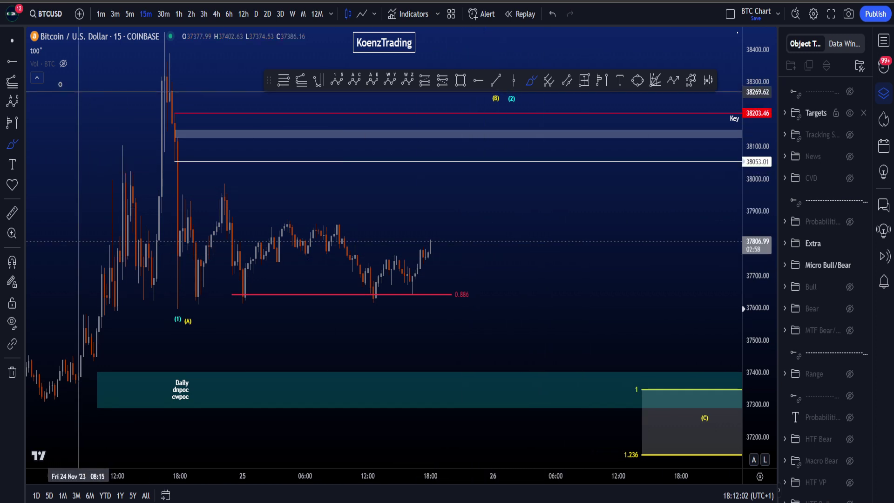
# - Brush along the lows beside the (1) and (A) labels and around the latest low at the 0.886 line, removing the strokes
pyautogui.click(12, 40)
pyautogui.scroll(-2, 489, 268)
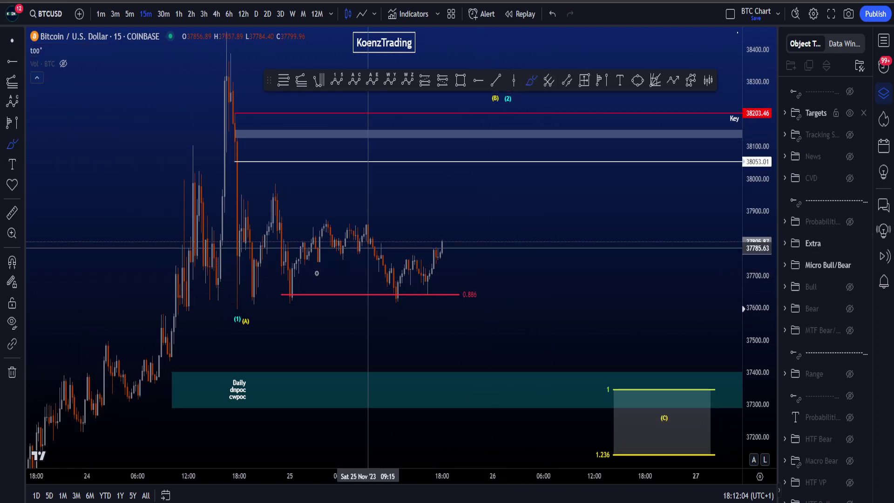
pyautogui.moveTo(239, 303)
pyautogui.mouseDown()
pyautogui.moveTo(236, 312)
pyautogui.moveTo(251, 301)
pyautogui.moveTo(270, 310)
pyautogui.moveTo(295, 297)
pyautogui.mouseUp()
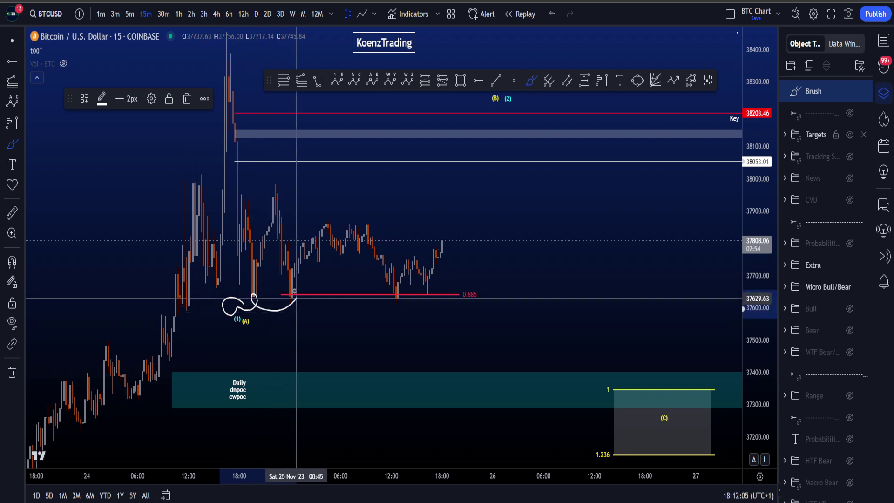
pyautogui.moveTo(423, 310)
pyautogui.mouseDown()
pyautogui.moveTo(425, 294)
pyautogui.moveTo(410, 302)
pyautogui.mouseUp()
pyautogui.hotkey('ctrl', 'z')
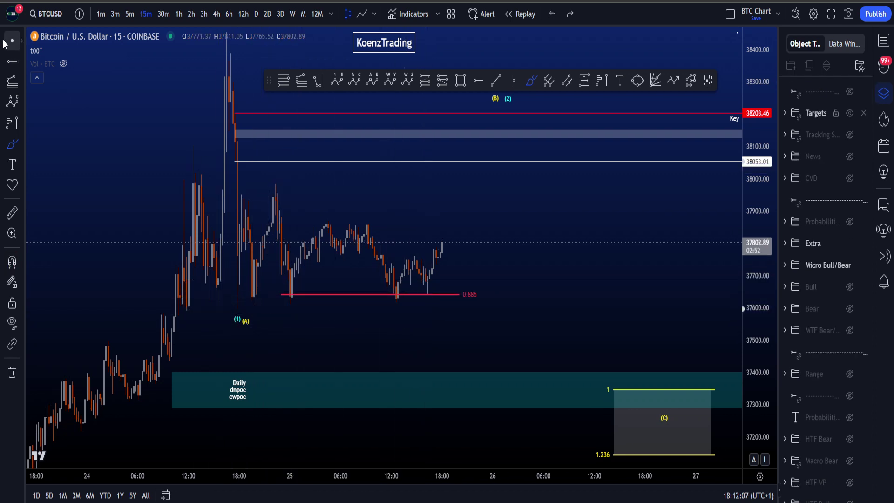
# - Brush a mark at the grey zone and a stroke from the latest candle up to the Key line, undoing both
pyautogui.scroll(-3, 618, 190)
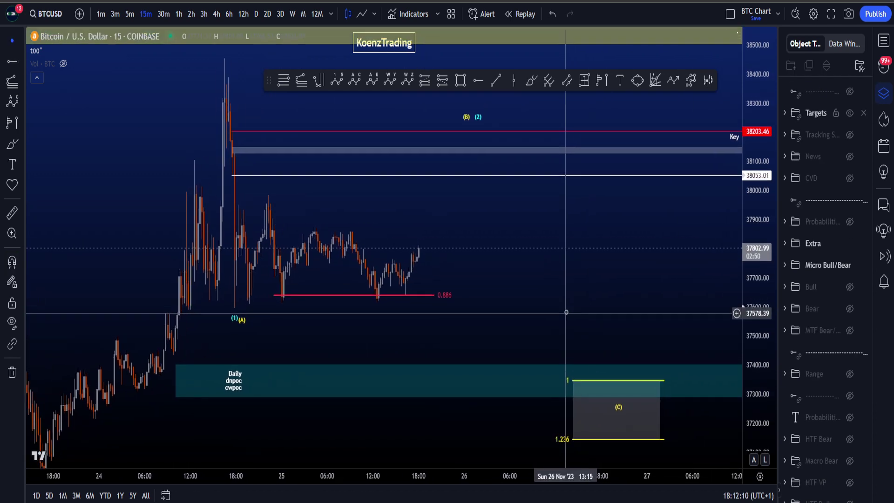
pyautogui.click(532, 80)
pyautogui.click(531, 80)
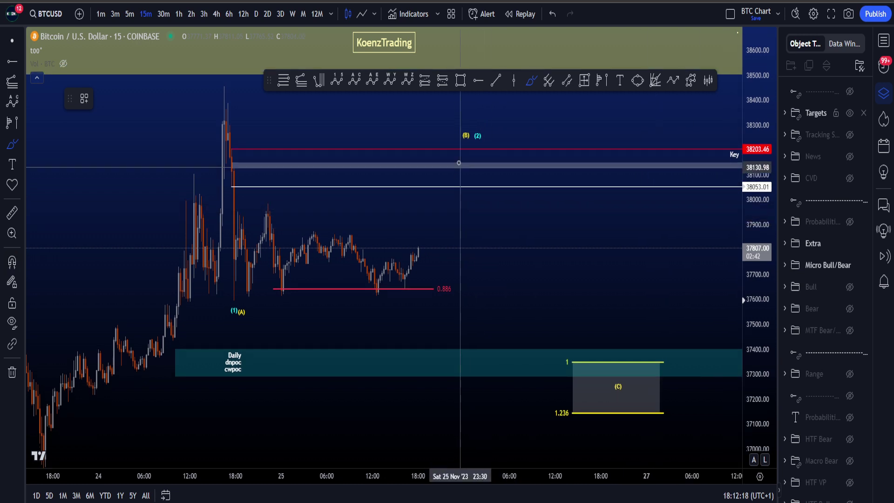
pyautogui.moveTo(459, 163)
pyautogui.mouseDown()
pyautogui.moveTo(466, 203)
pyautogui.moveTo(482, 185)
pyautogui.moveTo(449, 190)
pyautogui.moveTo(457, 172)
pyautogui.moveTo(465, 175)
pyautogui.mouseUp()
pyautogui.hotkey('ctrl', 'z')
pyautogui.moveTo(417, 259); pyautogui.dragTo(434, 146)
pyautogui.hotkey('ctrl', 'z')
# - Brush a zigzag from the 38053.01 line through the grey zone up toward (B), removing it
pyautogui.moveTo(417, 201); pyautogui.dragTo(450, 193)
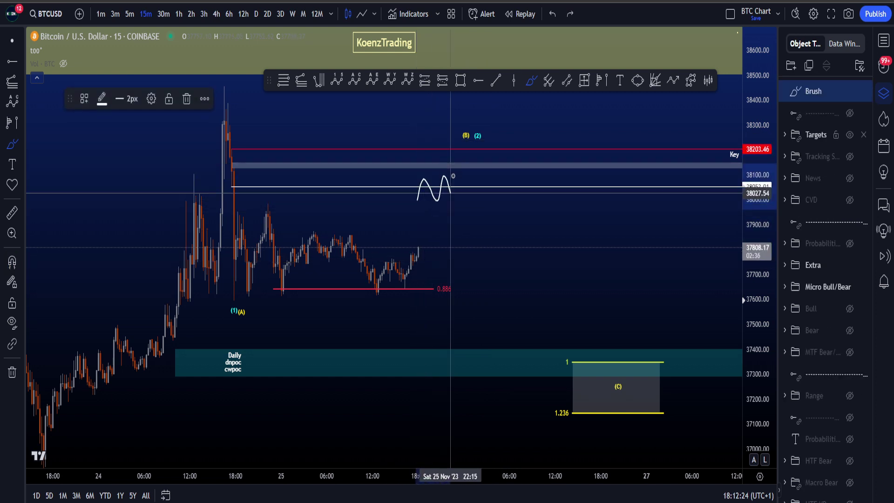
pyautogui.moveTo(474, 155); pyautogui.dragTo(457, 154)
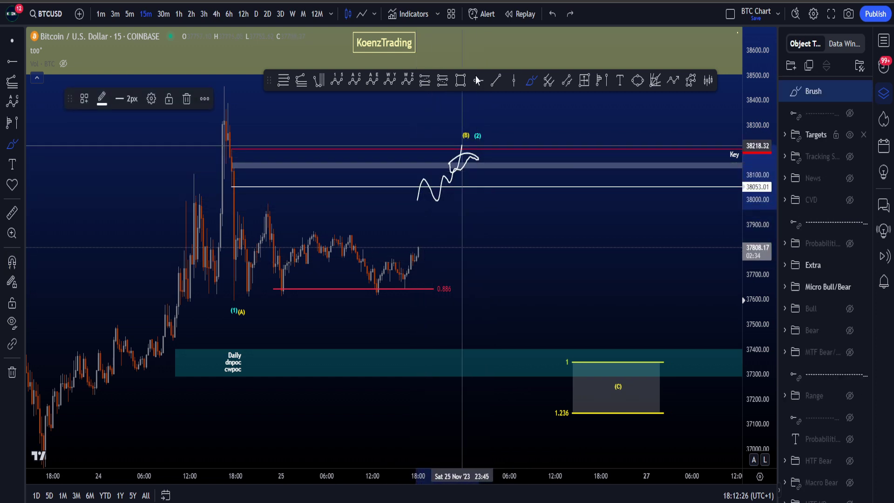
pyautogui.hotkey('ctrl', 'z')
pyautogui.scroll(-2, 655, 252)
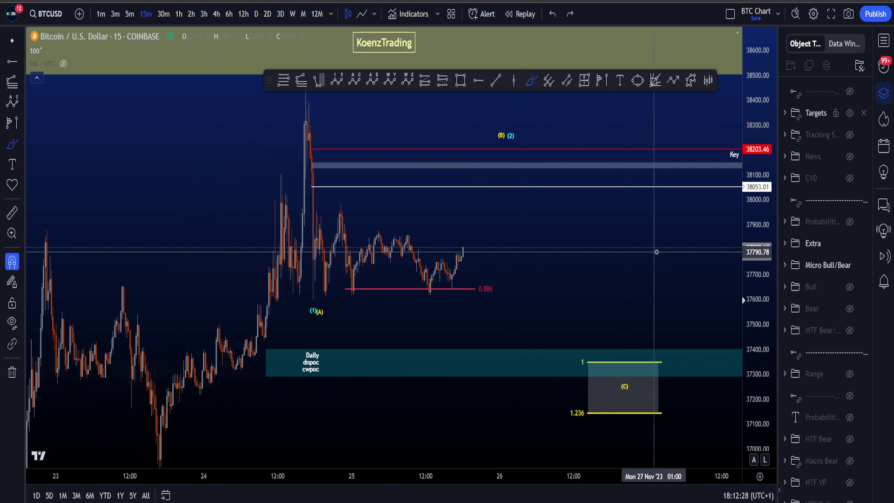
# - Brush a bracket from the Key line to below the 38053.01 line and a stroke near the latest lows, undoing both
pyautogui.moveTo(755, 215); pyautogui.dragTo(754, 226)
pyautogui.scroll(2, 572, 235)
pyautogui.moveTo(486, 155); pyautogui.dragTo(487, 199)
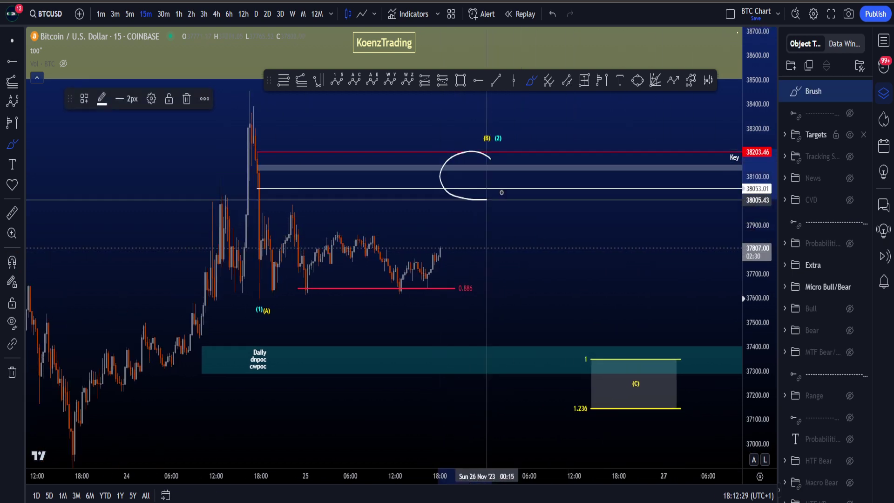
pyautogui.hotkey('ctrl', 'z')
pyautogui.moveTo(461, 272)
pyautogui.mouseDown()
pyautogui.moveTo(476, 307)
pyautogui.moveTo(464, 274)
pyautogui.moveTo(303, 285)
pyautogui.moveTo(431, 291)
pyautogui.mouseUp()
pyautogui.hotkey('ctrl', 'z')
pyautogui.hotkey('ctrl', 'z')
# - Hide the Micro Bull/Bear and Extra drawing groups and show the Probabilities group
pyautogui.click(850, 265)
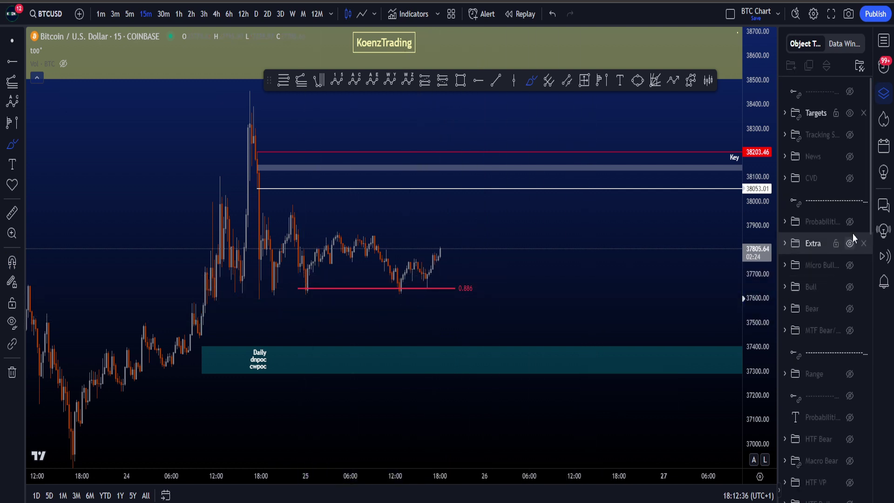
pyautogui.click(850, 243)
pyautogui.click(849, 222)
pyautogui.scroll(-3, 632, 259)
pyautogui.scroll(2, 632, 259)
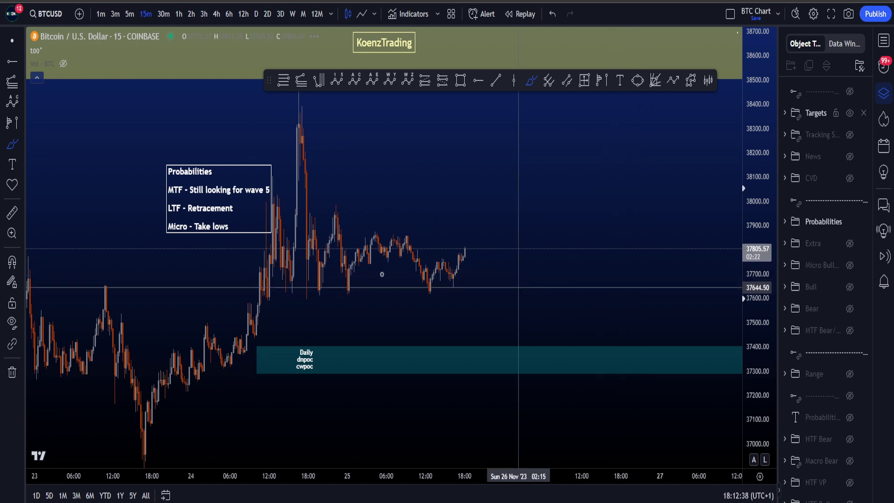
pyautogui.scroll(1, 325, 269)
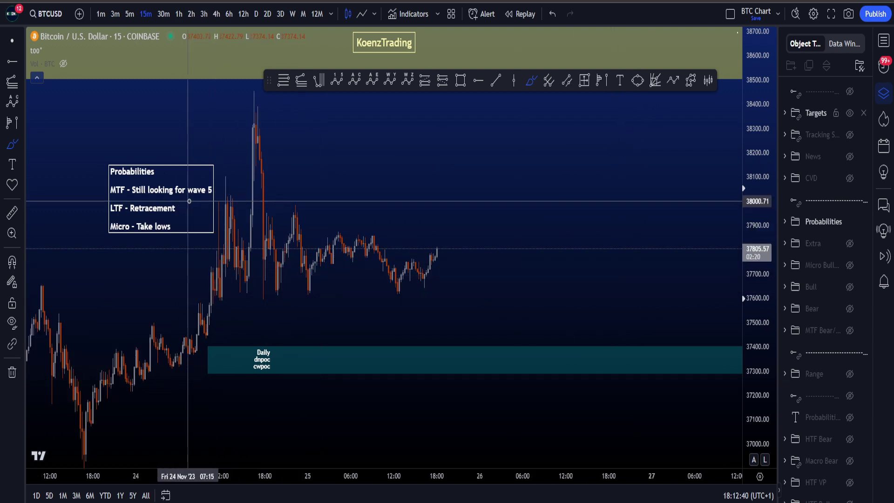
# - Brush a mark at the Probabilities note and a stroke over the peak below the olive zone, undoing both
pyautogui.moveTo(195, 201)
pyautogui.mouseDown()
pyautogui.moveTo(106, 186)
pyautogui.moveTo(215, 176)
pyautogui.moveTo(193, 202)
pyautogui.moveTo(179, 202)
pyautogui.mouseUp()
pyautogui.hotkey('ctrl', 'z')
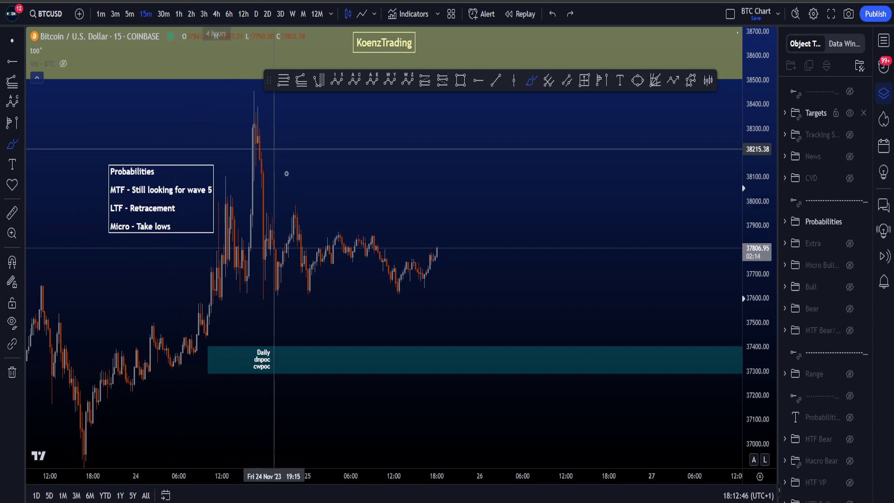
pyautogui.scroll(-4, 652, 343)
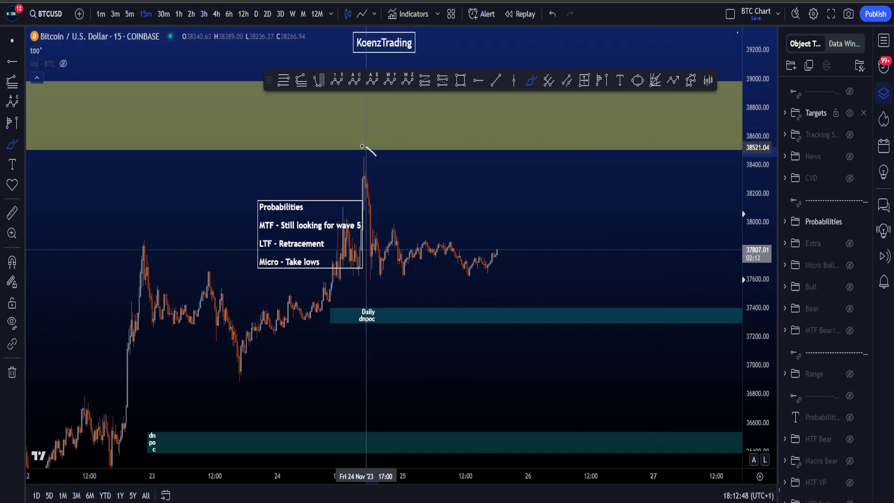
pyautogui.moveTo(363, 146); pyautogui.dragTo(375, 187)
pyautogui.hotkey('ctrl', 'z')
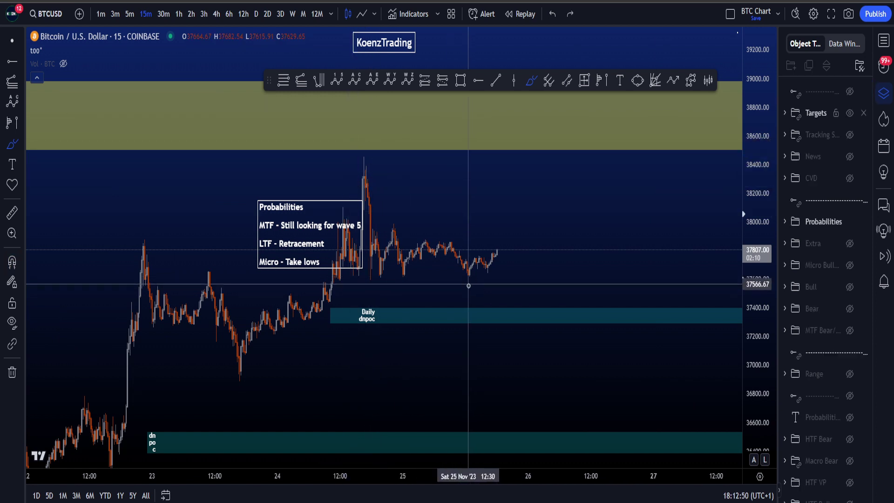
# - Switch the chart to the 4h timeframe, move the Probabilities note beside the price peaks and show the MTF Bear/Bull group
pyautogui.click(216, 14)
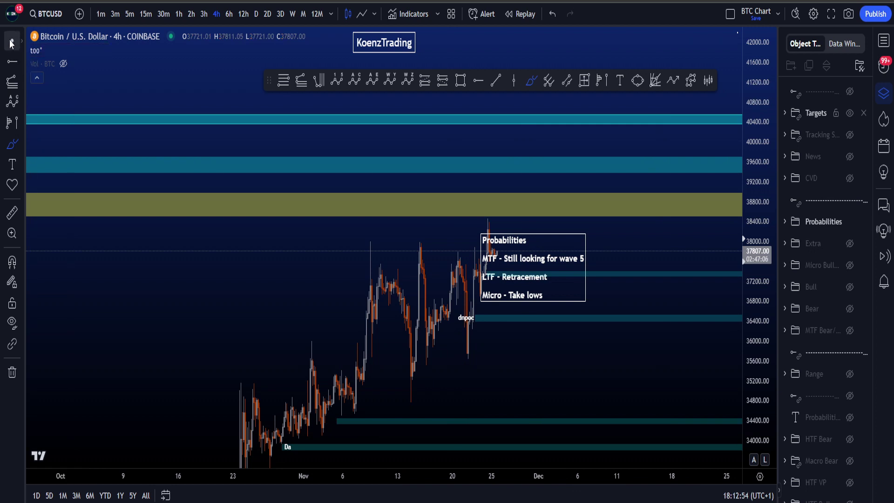
pyautogui.click(11, 43)
pyautogui.moveTo(564, 263); pyautogui.dragTo(384, 249)
pyautogui.moveTo(577, 303); pyautogui.dragTo(517, 293)
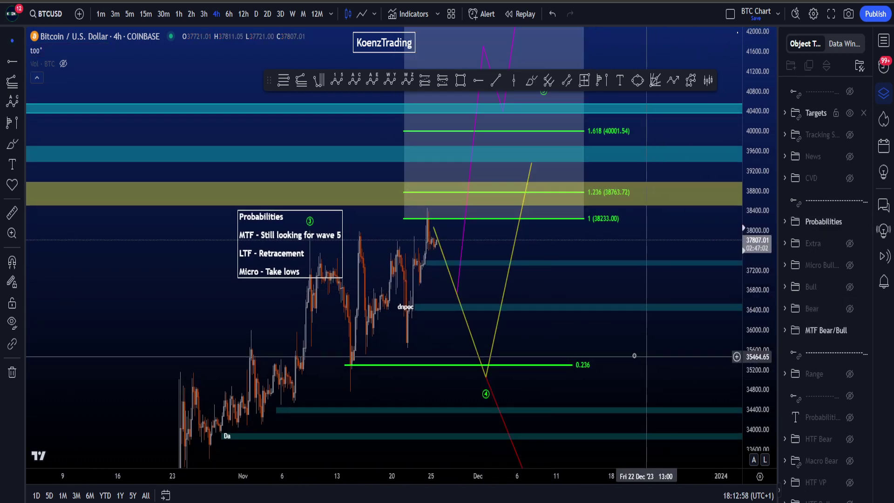
pyautogui.moveTo(761, 259); pyautogui.dragTo(745, 354)
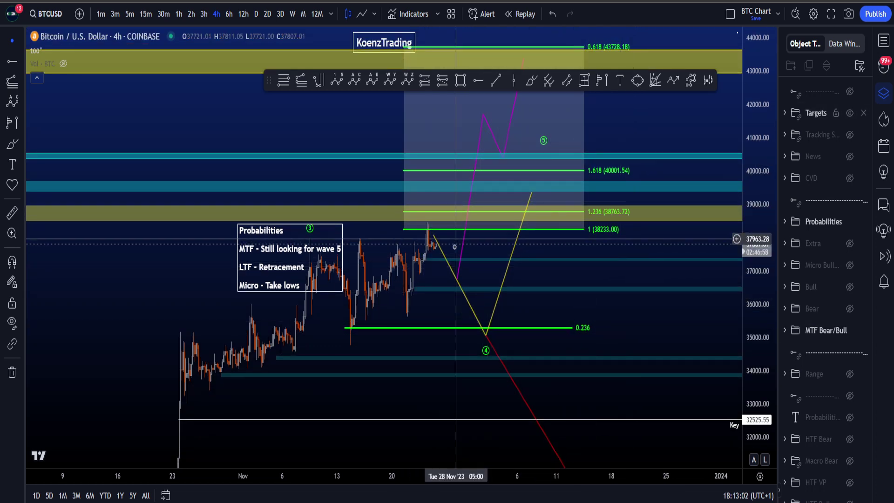
# - Hide the MTF Bear/Bull and Targets drawing groups
pyautogui.click(850, 330)
pyautogui.scroll(2, 499, 316)
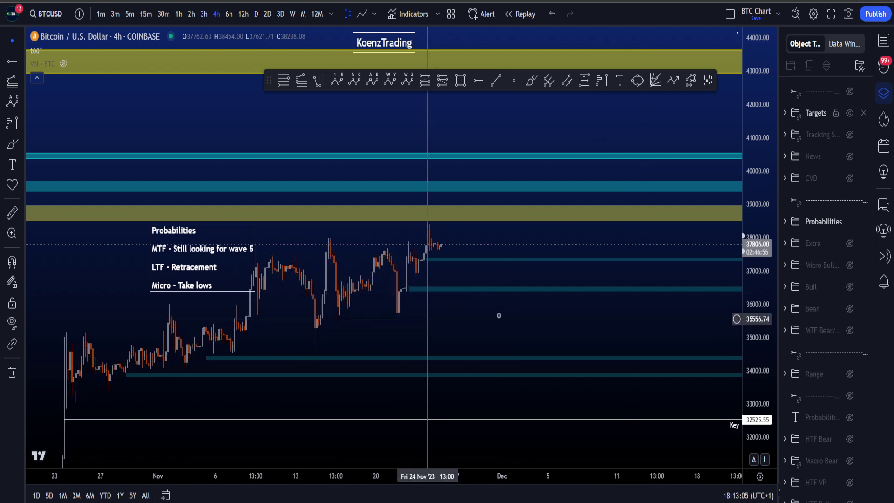
pyautogui.click(850, 113)
pyautogui.moveTo(567, 319); pyautogui.dragTo(606, 322)
# - Switch the chart to the 1h timeframe and reposition the Probabilities note above the candles
pyautogui.moveTo(243, 266); pyautogui.dragTo(243, 249)
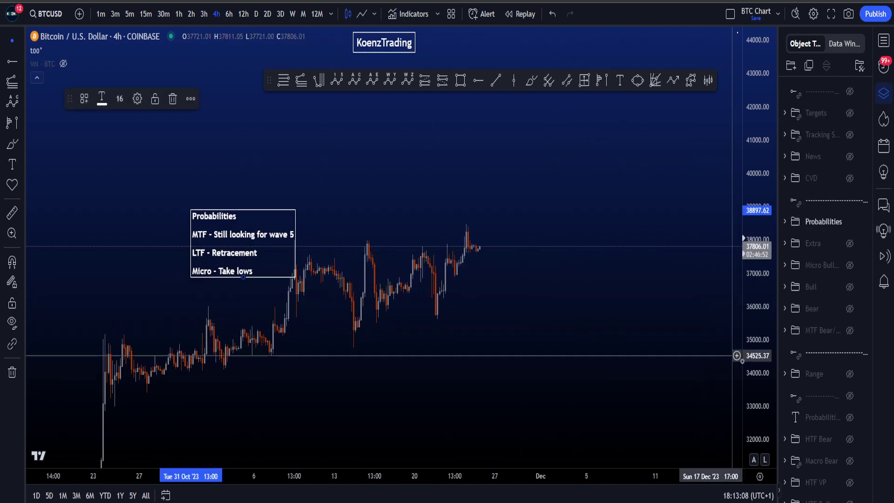
pyautogui.moveTo(748, 363); pyautogui.dragTo(751, 286)
pyautogui.moveTo(265, 233); pyautogui.dragTo(415, 234)
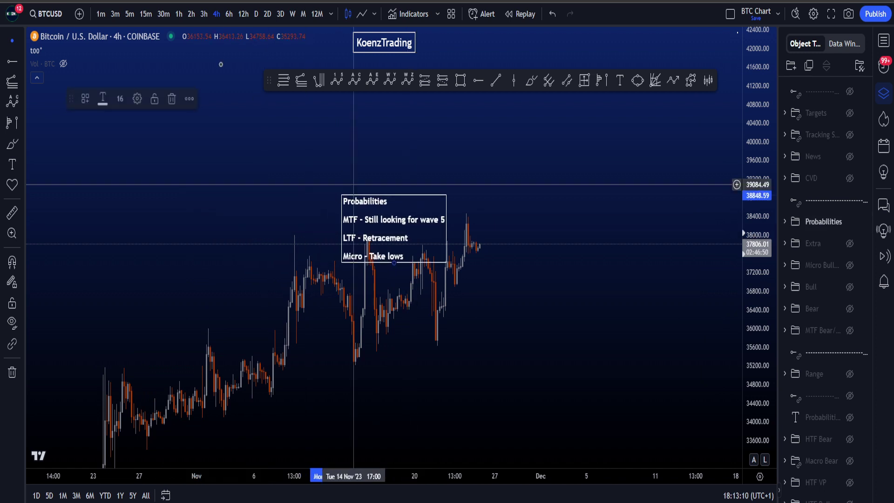
pyautogui.click(178, 14)
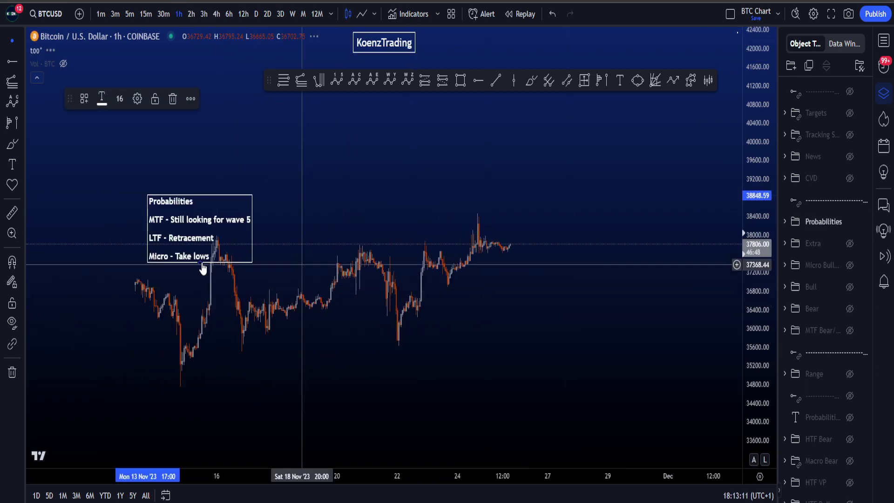
pyautogui.moveTo(237, 228); pyautogui.dragTo(383, 209)
pyautogui.scroll(3, 442, 247)
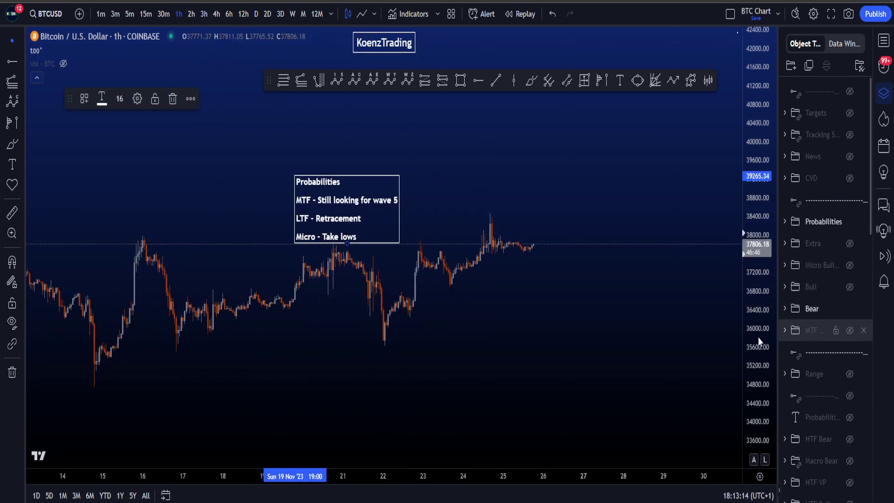
# - Show the Bear group, brush a path from wave C toward (C)/(Y) and a short stroke beside the grey box, undoing both strokes
pyautogui.click(531, 80)
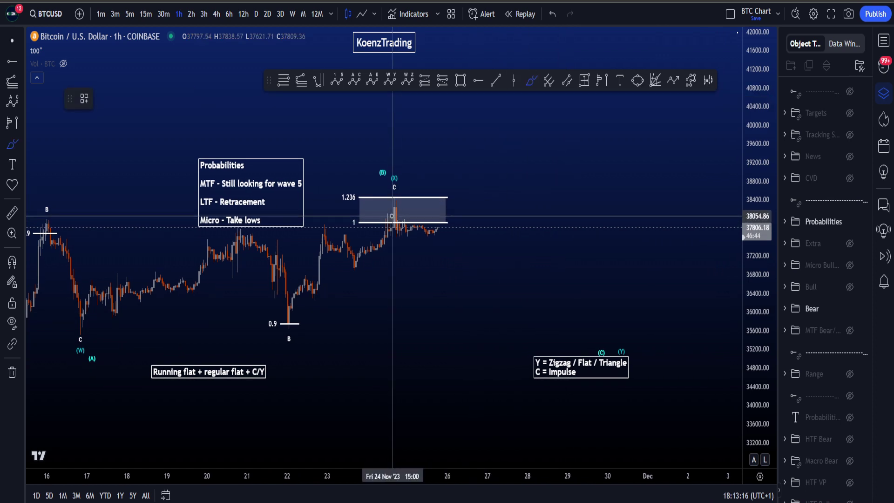
pyautogui.moveTo(394, 213)
pyautogui.mouseDown()
pyautogui.moveTo(463, 237)
pyautogui.moveTo(479, 296)
pyautogui.moveTo(439, 281)
pyautogui.moveTo(540, 353)
pyautogui.mouseUp()
pyautogui.hotkey('ctrl', 'z')
pyautogui.moveTo(407, 197)
pyautogui.mouseDown()
pyautogui.moveTo(390, 198)
pyautogui.moveTo(429, 219)
pyautogui.mouseUp()
pyautogui.hotkey('ctrl', 'z')
pyautogui.hotkey('ctrl', 'z')
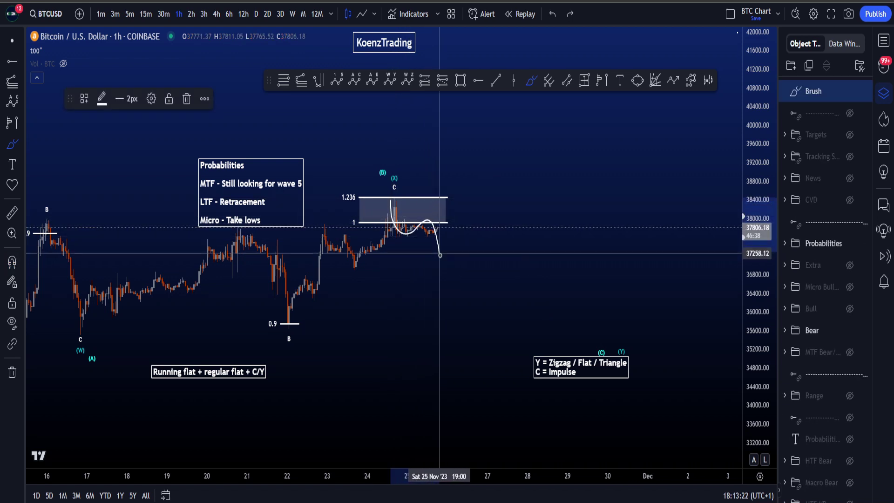
# - Brush a dip, a rally above 39100 and a sharp drop, plus a decline from the wave C peak, undoing both
pyautogui.moveTo(440, 255); pyautogui.dragTo(443, 269)
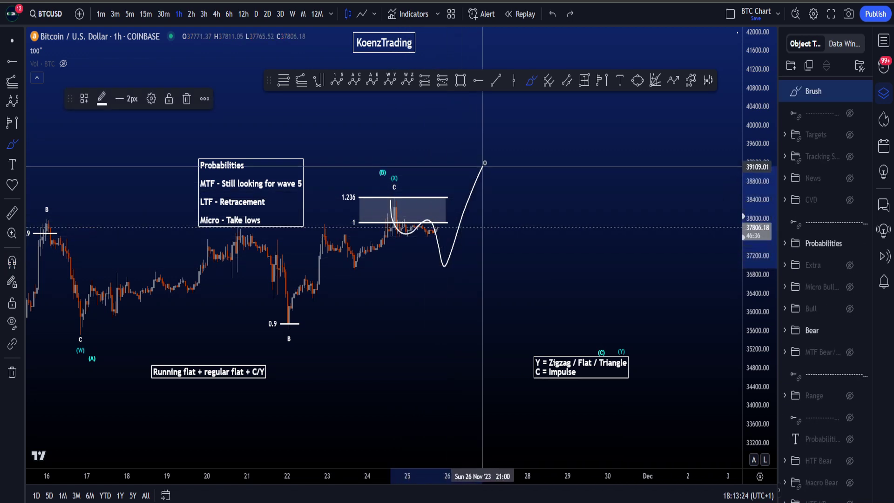
pyautogui.moveTo(485, 163); pyautogui.dragTo(539, 401)
pyautogui.hotkey('ctrl', 'z')
pyautogui.moveTo(398, 196)
pyautogui.mouseDown()
pyautogui.moveTo(455, 256)
pyautogui.moveTo(491, 390)
pyautogui.mouseUp()
pyautogui.hotkey('ctrl', 'z')
# - Brush two strokes in the empty area between the latest candles and the (C)/(Y) labels, undoing both
pyautogui.moveTo(449, 243); pyautogui.dragTo(569, 303)
pyautogui.moveTo(414, 353); pyautogui.dragTo(561, 319)
pyautogui.hotkey('ctrl', 'z')
pyautogui.hotkey('ctrl', 'z')
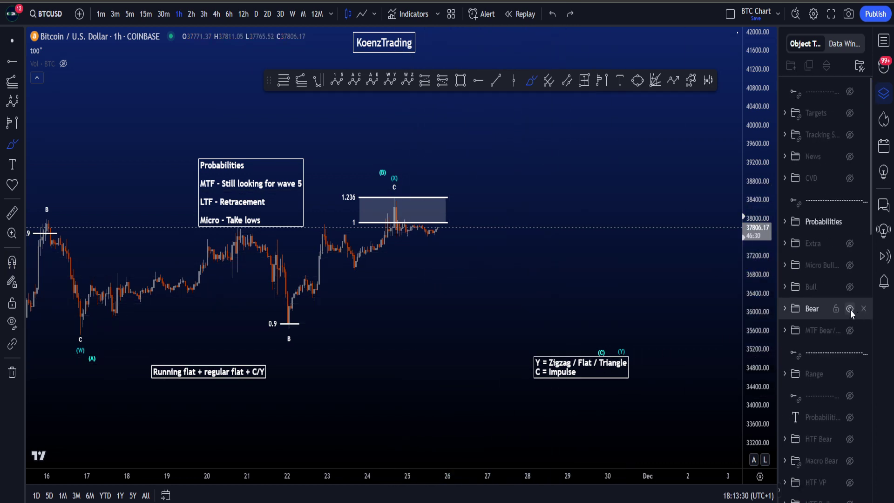
# - Replace the Bear group with the Bull group and brush a curve from the latest candles down through the 0.382 level, undoing the stroke
pyautogui.click(850, 310)
pyautogui.click(850, 287)
pyautogui.moveTo(406, 216); pyautogui.dragTo(437, 217)
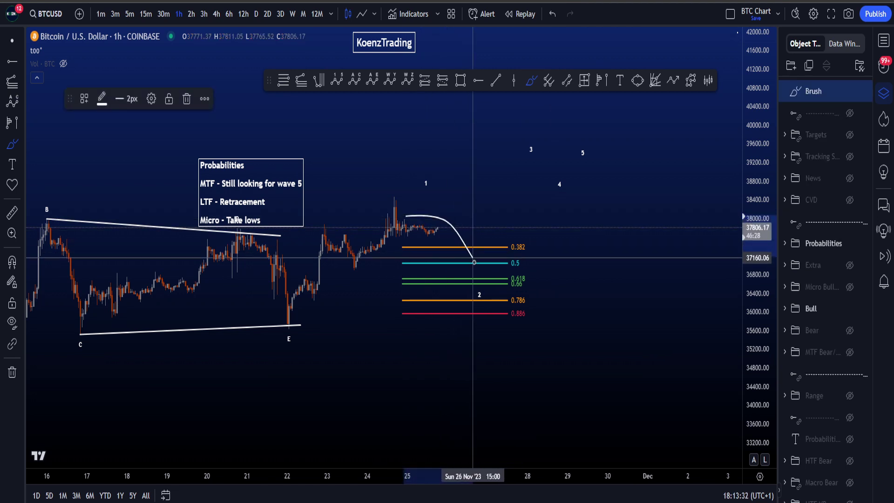
pyautogui.hotkey('ctrl', 'z')
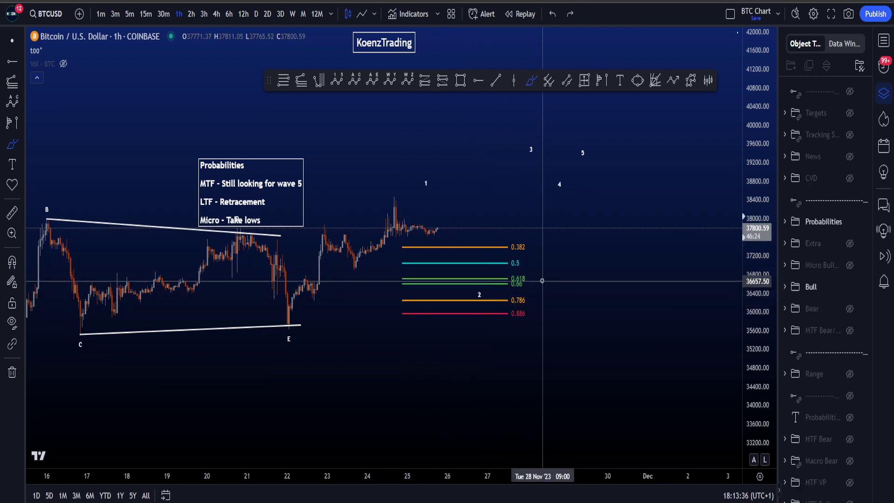
# - Brush a stroke across the 0.786 and 0.886 retracement levels and a mark at the latest peak, undoing both
pyautogui.moveTo(522, 301)
pyautogui.mouseDown()
pyautogui.moveTo(459, 246)
pyautogui.moveTo(425, 315)
pyautogui.mouseUp()
pyautogui.hotkey('ctrl', 'z')
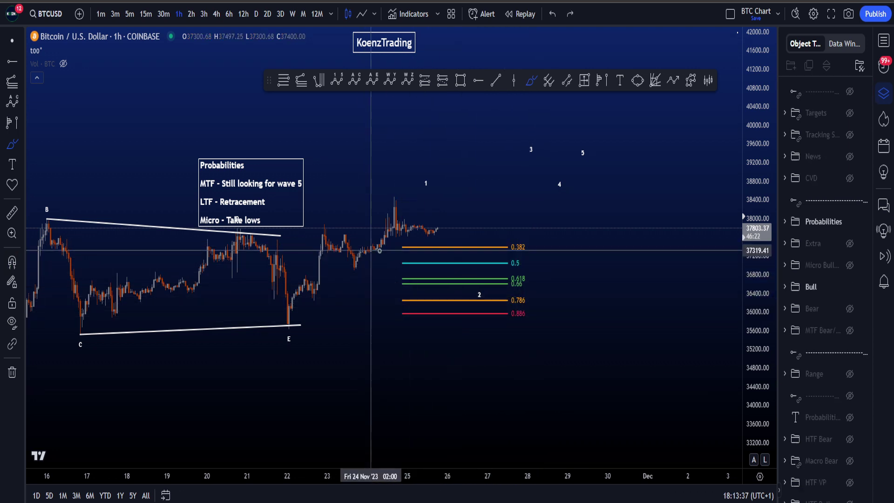
pyautogui.moveTo(391, 187)
pyautogui.mouseDown()
pyautogui.moveTo(448, 222)
pyautogui.moveTo(492, 317)
pyautogui.moveTo(411, 255)
pyautogui.moveTo(398, 195)
pyautogui.mouseUp()
pyautogui.hotkey('ctrl', 'z')
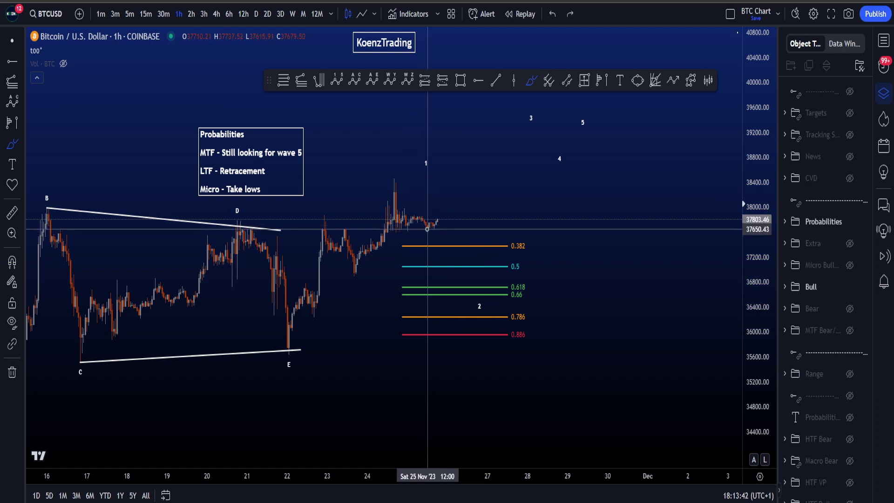
# - Hide the Bull group and show the Bear group again
pyautogui.scroll(-1, 428, 227)
pyautogui.scroll(-1, 428, 226)
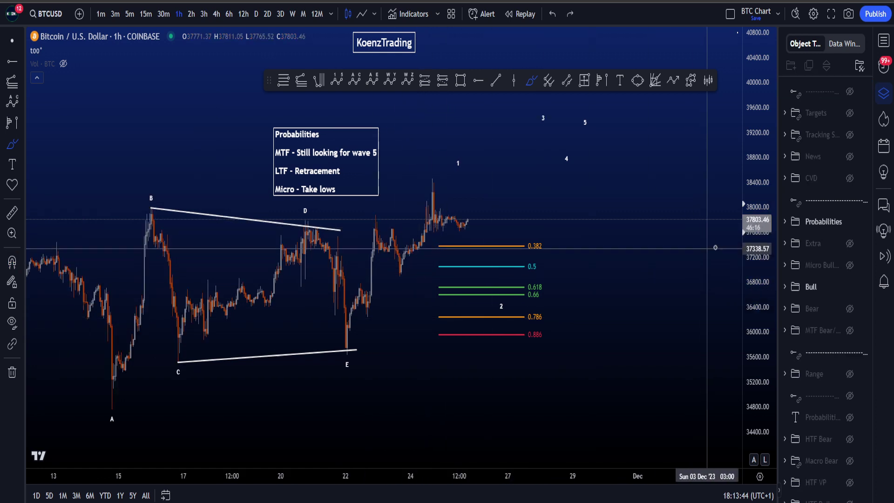
pyautogui.click(850, 287)
pyautogui.click(850, 308)
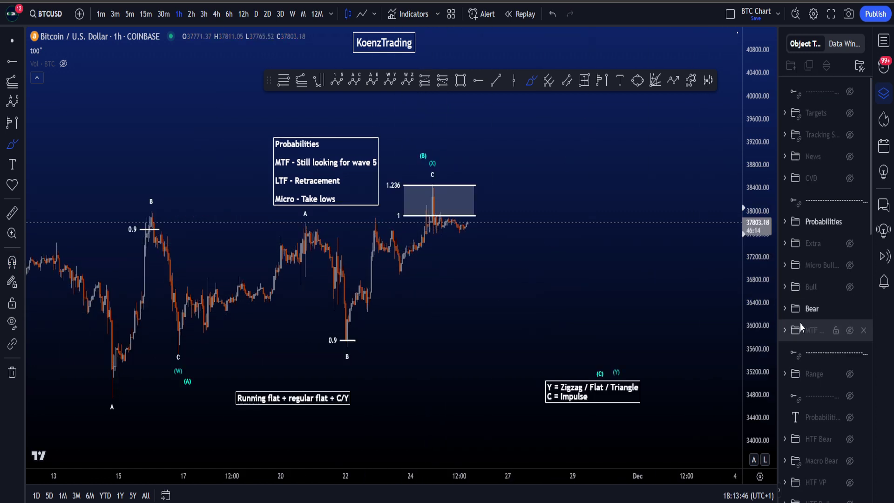
pyautogui.moveTo(760, 306); pyautogui.dragTo(760, 322)
pyautogui.scroll(-2, 675, 302)
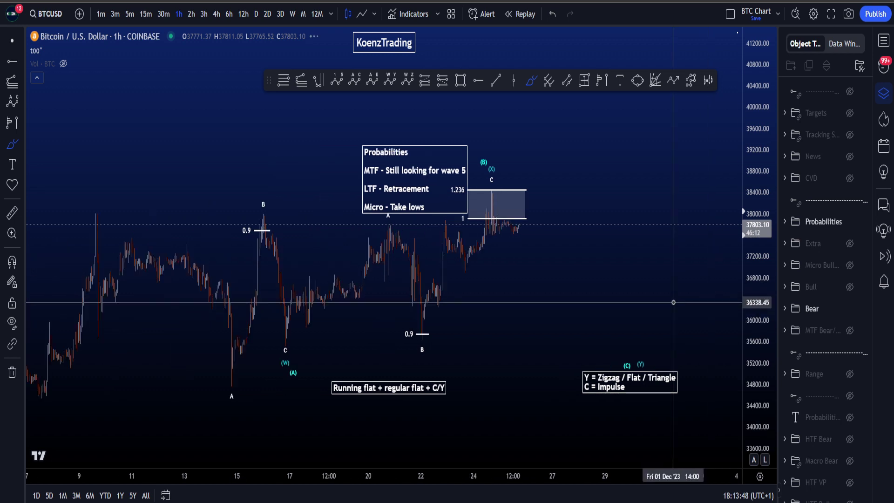
pyautogui.scroll(1, 675, 302)
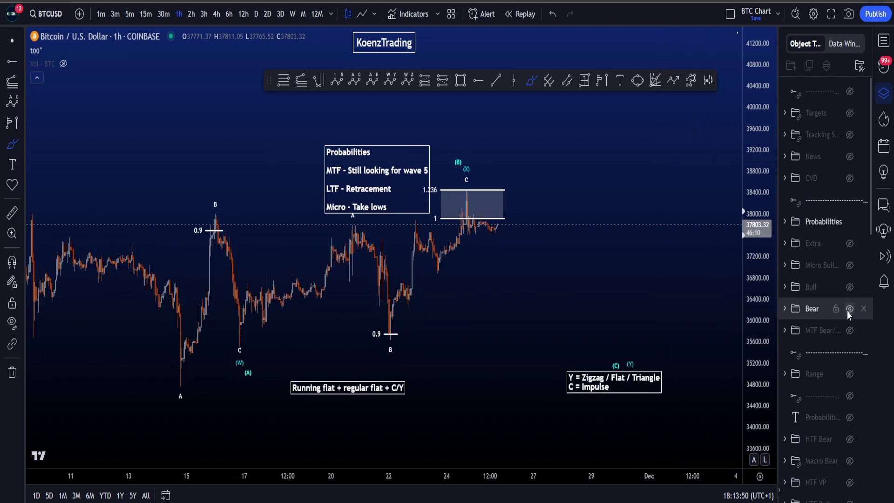
# - Brush a large loop from the (C)/(Y) target around the grey box, undo it and hide the Bear group
pyautogui.moveTo(661, 370); pyautogui.dragTo(563, 415)
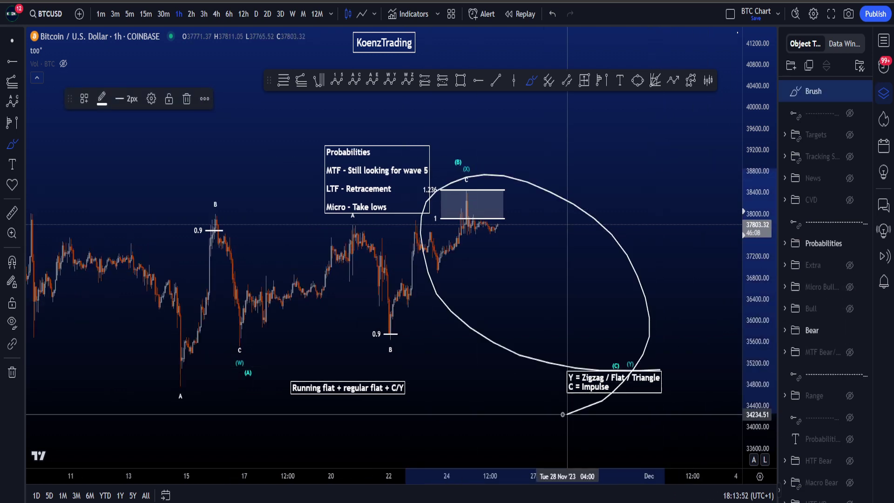
pyautogui.hotkey('ctrl', 'z')
pyautogui.click(849, 310)
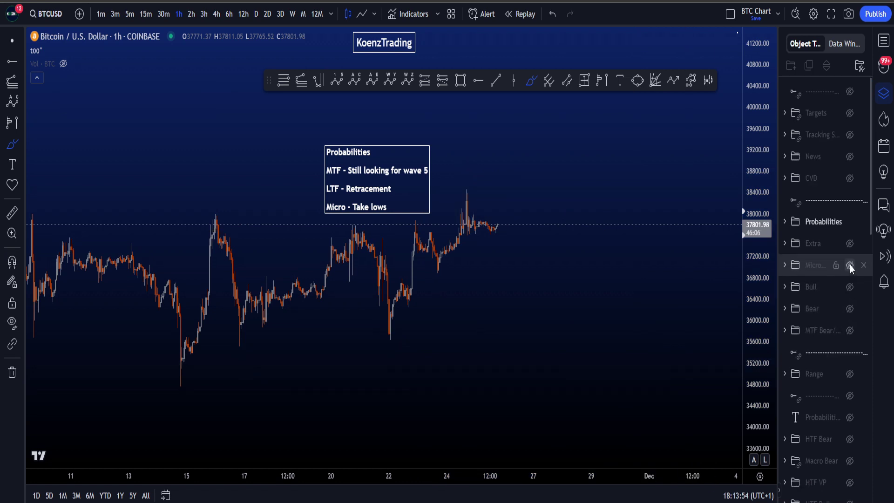
# - Show the Micro Bull/Bear and Extra groups on the 15m timeframe and delete the stray brush mark
pyautogui.click(850, 243)
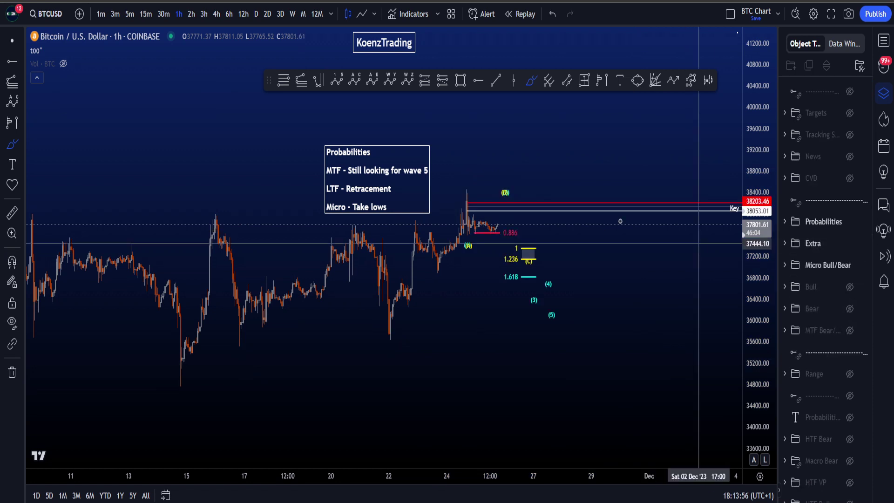
pyautogui.click(145, 13)
pyautogui.doubleClick(749, 451)
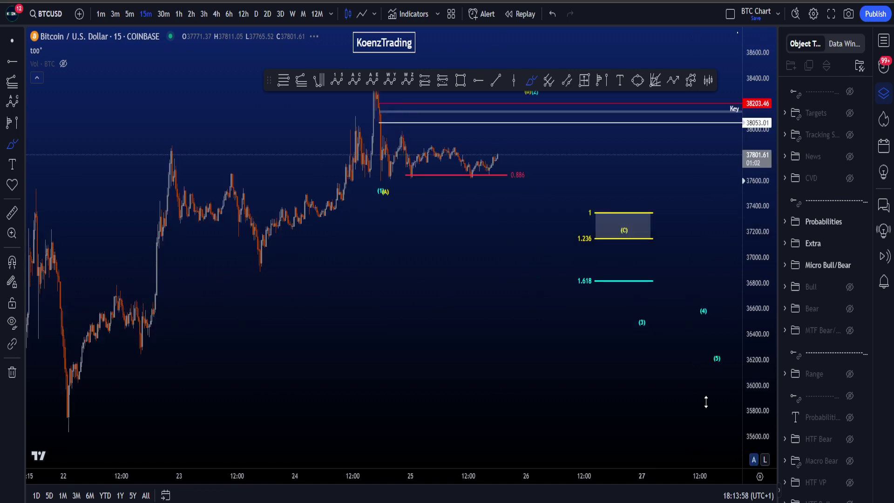
pyautogui.scroll(-6, 666, 355)
pyautogui.moveTo(738, 230); pyautogui.dragTo(741, 243)
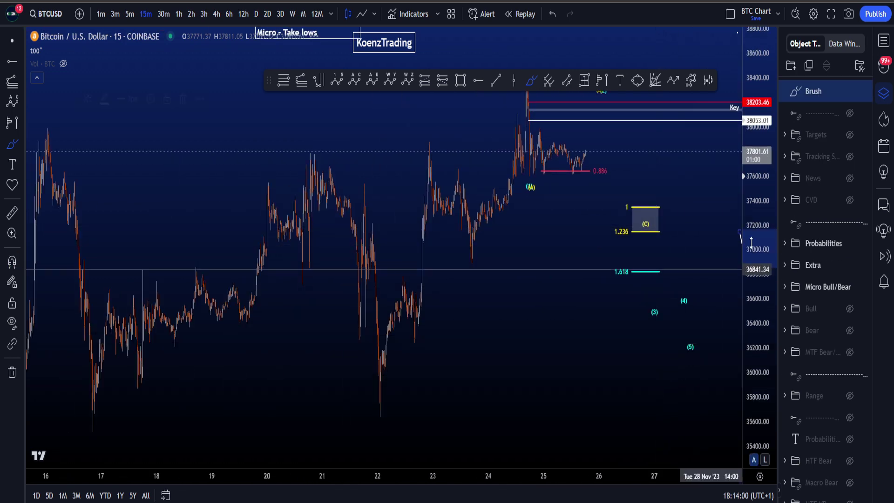
pyautogui.click(186, 98)
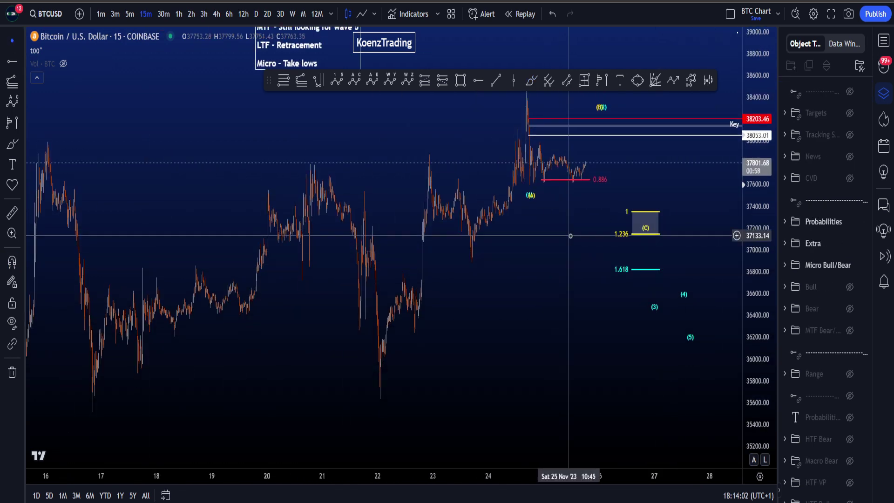
# - Bring the Probabilities note back into view and place it just before the latest price peak
pyautogui.moveTo(571, 236); pyautogui.dragTo(511, 348)
pyautogui.scroll(2, 509, 348)
pyautogui.moveTo(182, 168); pyautogui.dragTo(383, 185)
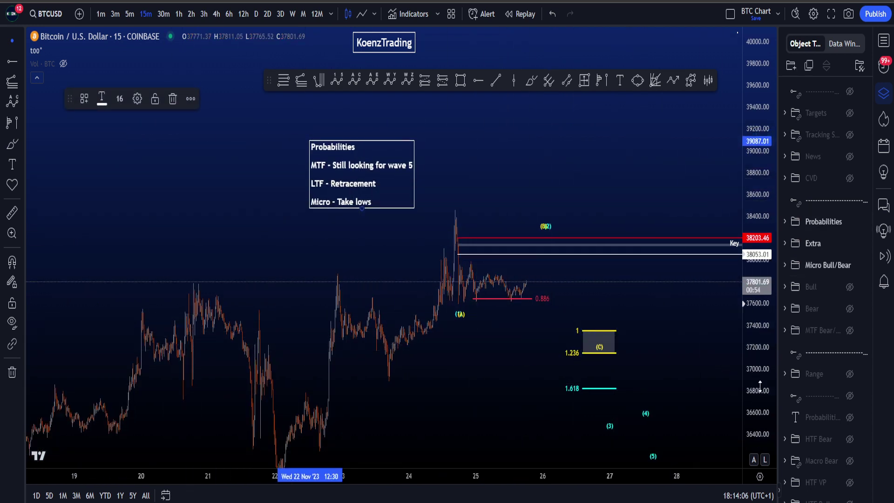
pyautogui.moveTo(760, 386); pyautogui.dragTo(760, 315)
pyautogui.scroll(4, 516, 311)
pyautogui.moveTo(306, 144); pyautogui.dragTo(379, 231)
pyautogui.scroll(1, 497, 296)
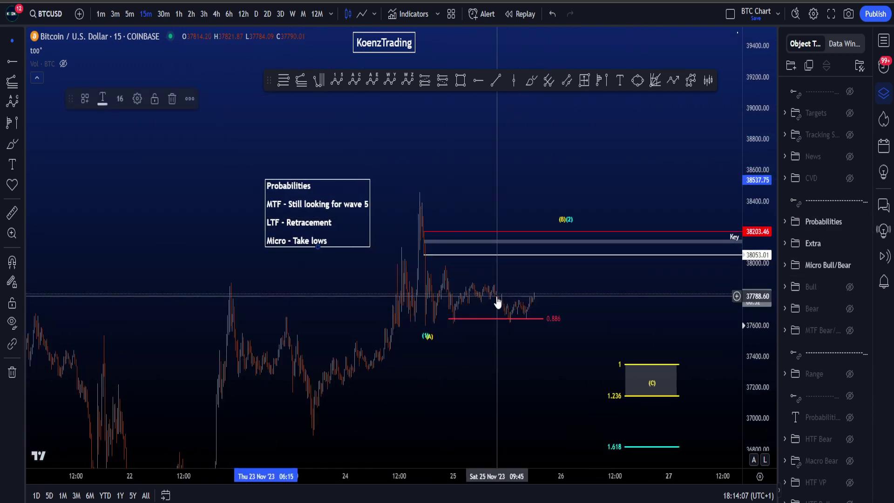
pyautogui.scroll(5, 498, 297)
pyautogui.scroll(-1, 515, 359)
pyautogui.moveTo(156, 225); pyautogui.dragTo(256, 232)
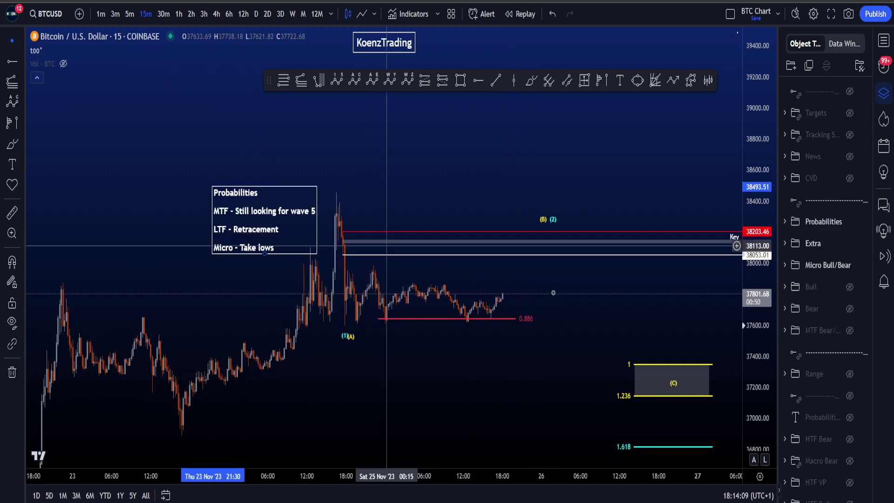
pyautogui.moveTo(625, 321); pyautogui.dragTo(619, 312)
pyautogui.moveTo(746, 365); pyautogui.dragTo(747, 332)
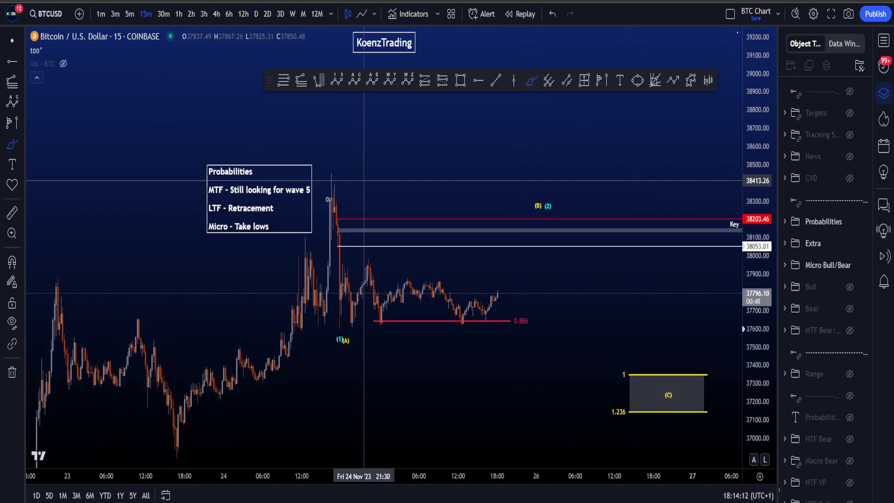
# - Brush a stroke before the latest peak and another near the 0.886 lows, undoing both
pyautogui.moveTo(292, 218)
pyautogui.mouseDown()
pyautogui.moveTo(266, 210)
pyautogui.moveTo(280, 245)
pyautogui.moveTo(279, 217)
pyautogui.mouseUp()
pyautogui.hotkey('ctrl', 'z')
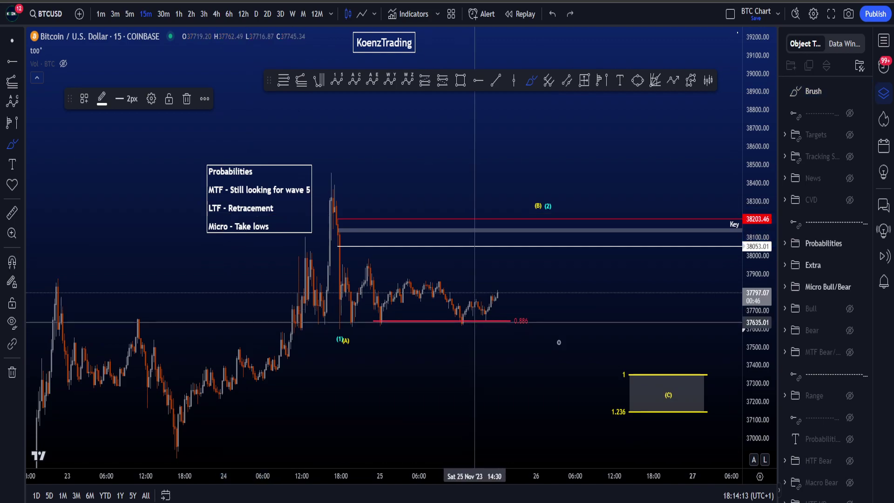
pyautogui.press('z')
pyautogui.click(627, 92)
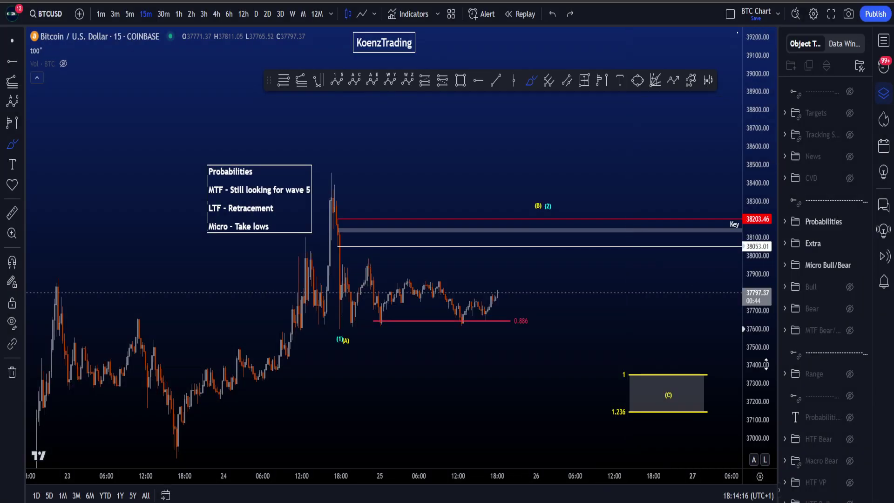
pyautogui.moveTo(766, 364); pyautogui.dragTo(763, 345)
pyautogui.moveTo(538, 323)
pyautogui.mouseDown()
pyautogui.moveTo(361, 317)
pyautogui.moveTo(466, 346)
pyautogui.moveTo(504, 317)
pyautogui.mouseUp()
pyautogui.hotkey('ctrl', 'z')
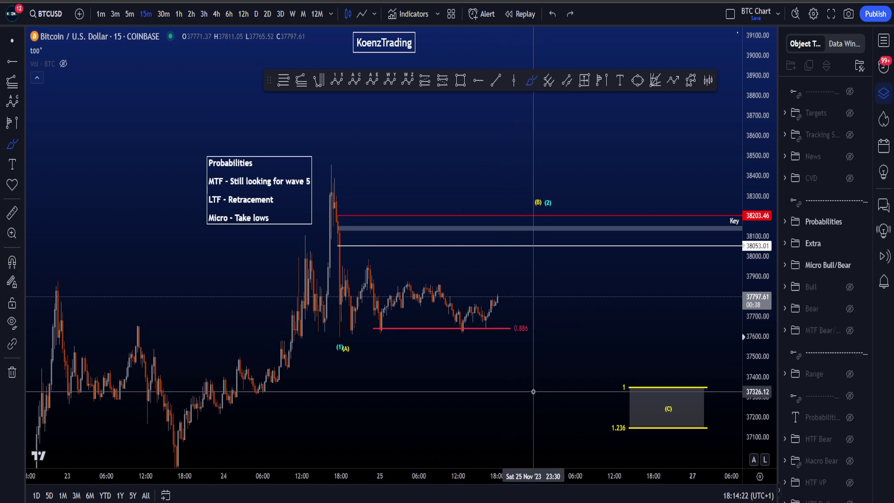
# - Brush a rising curve from the 0.886 lows and a stroke dropping from the 38053.01 line, undoing both
pyautogui.moveTo(462, 321); pyautogui.dragTo(506, 275)
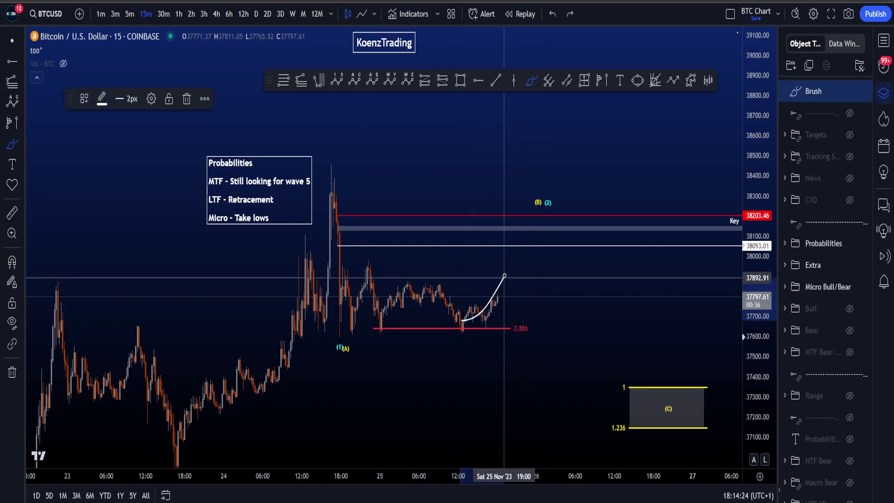
pyautogui.moveTo(525, 247)
pyautogui.mouseDown()
pyautogui.moveTo(534, 275)
pyautogui.moveTo(565, 267)
pyautogui.mouseUp()
pyautogui.hotkey('ctrl', 'z')
pyautogui.hotkey('ctrl', 'z')
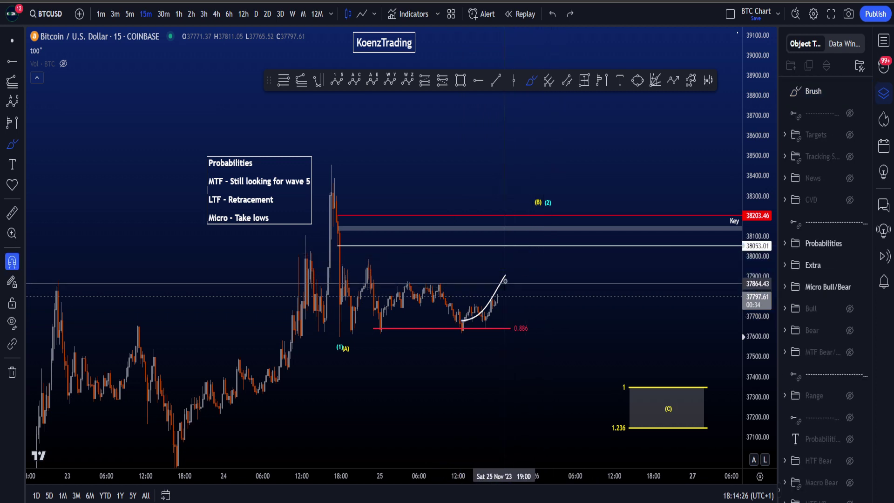
pyautogui.hotkey('ctrl', 'z')
# - Brush a stroke from the grey Key zone down past the latest candles with a small hook, undoing it
pyautogui.moveTo(525, 229)
pyautogui.mouseDown()
pyautogui.moveTo(510, 221)
pyautogui.moveTo(522, 223)
pyautogui.moveTo(497, 231)
pyautogui.moveTo(549, 284)
pyautogui.moveTo(556, 305)
pyautogui.mouseUp()
pyautogui.moveTo(556, 305); pyautogui.dragTo(543, 293)
pyautogui.hotkey('ctrl', 'z')
pyautogui.hotkey('ctrl', 'z')
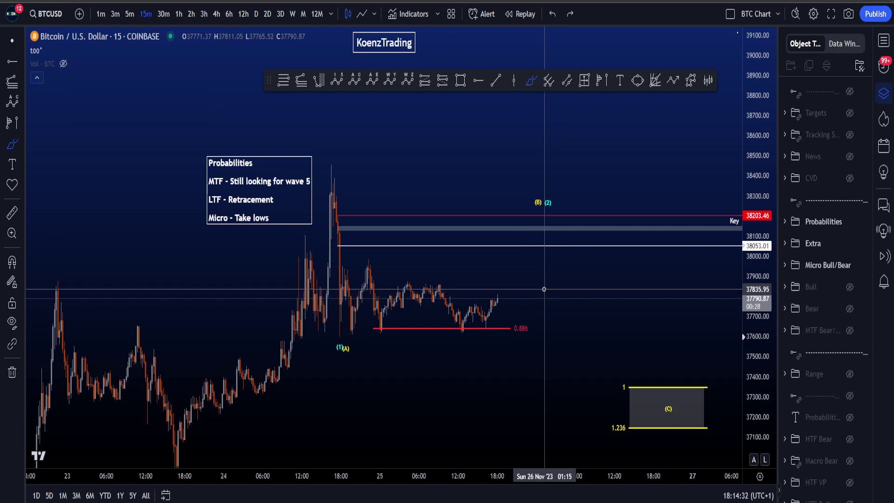
# - Brush a short stroke from the last candle down to the 0.886 line, undoing it
pyautogui.moveTo(495, 301)
pyautogui.mouseDown()
pyautogui.moveTo(513, 317)
pyautogui.moveTo(521, 356)
pyautogui.moveTo(423, 298)
pyautogui.moveTo(498, 303)
pyautogui.moveTo(329, 325)
pyautogui.moveTo(511, 328)
pyautogui.mouseUp()
pyautogui.hotkey('ctrl', 'z')
pyautogui.hotkey('ctrl', 'z')
pyautogui.hotkey('ctrl', 'z')
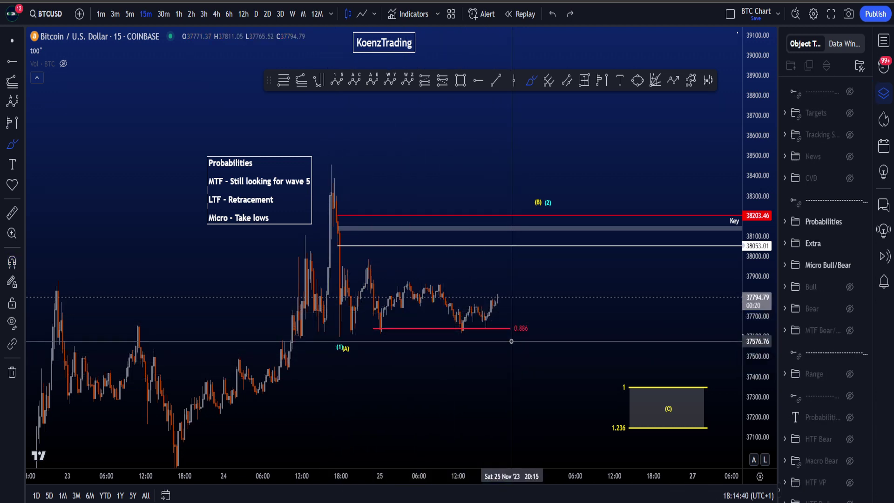